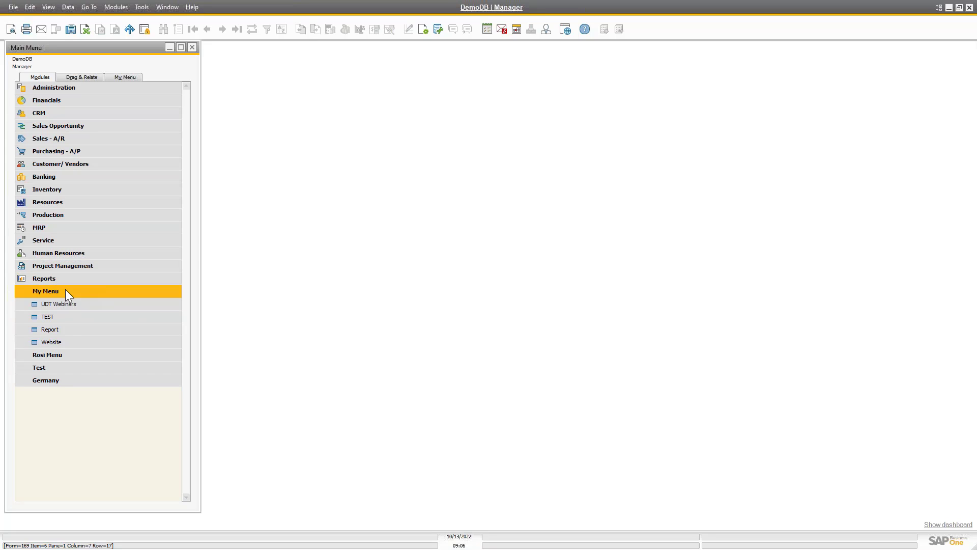
- View the custom Report and the UDT Webinars schedule from My Menu, trying a new schedule line without saving it
{"action": "left_click", "coordinate": [71, 330]}
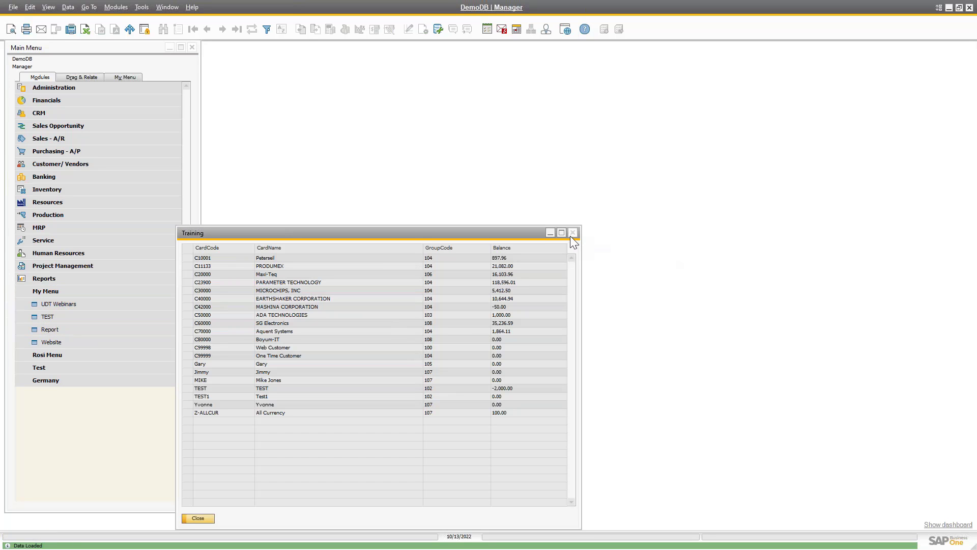
{"action": "left_click", "coordinate": [572, 233]}
{"action": "left_click", "coordinate": [90, 304]}
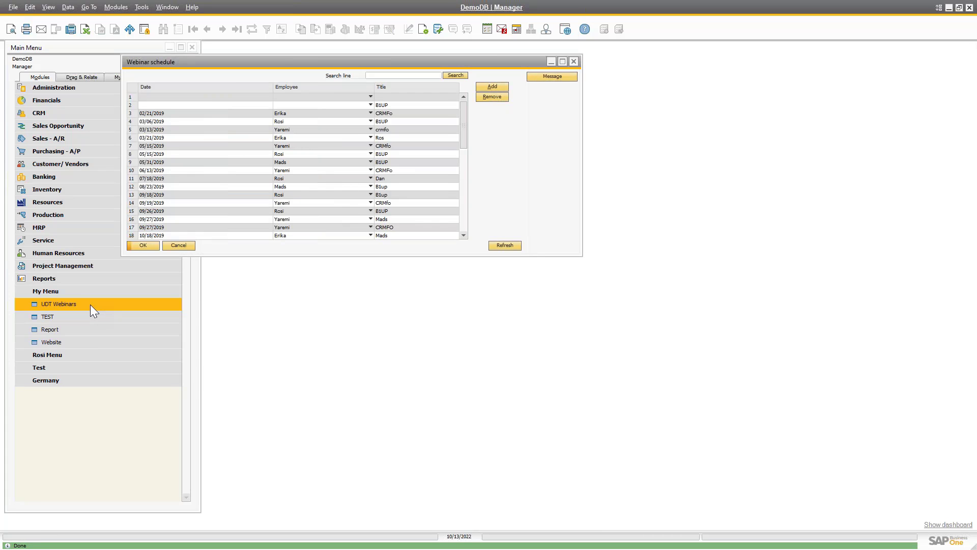
{"action": "left_click", "coordinate": [492, 87]}
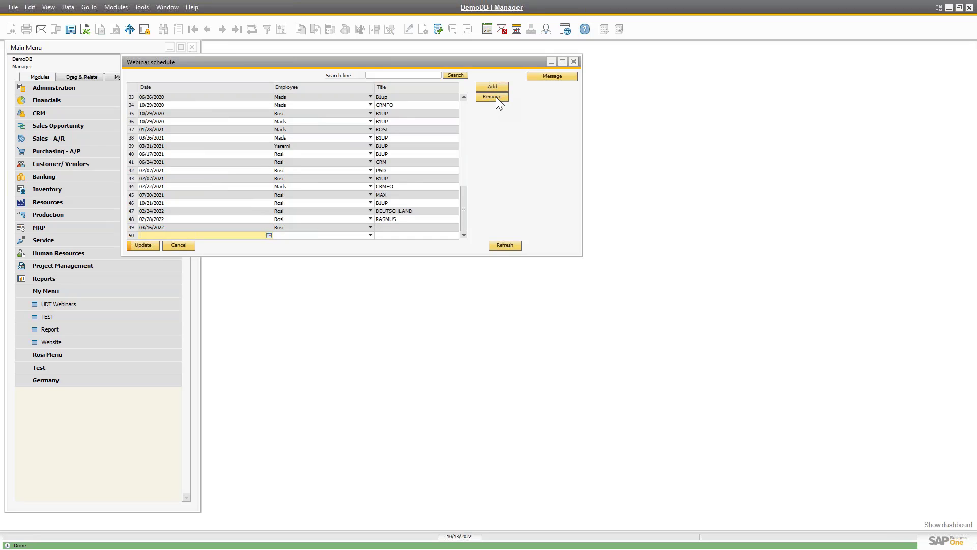
{"action": "left_click", "coordinate": [574, 61]}
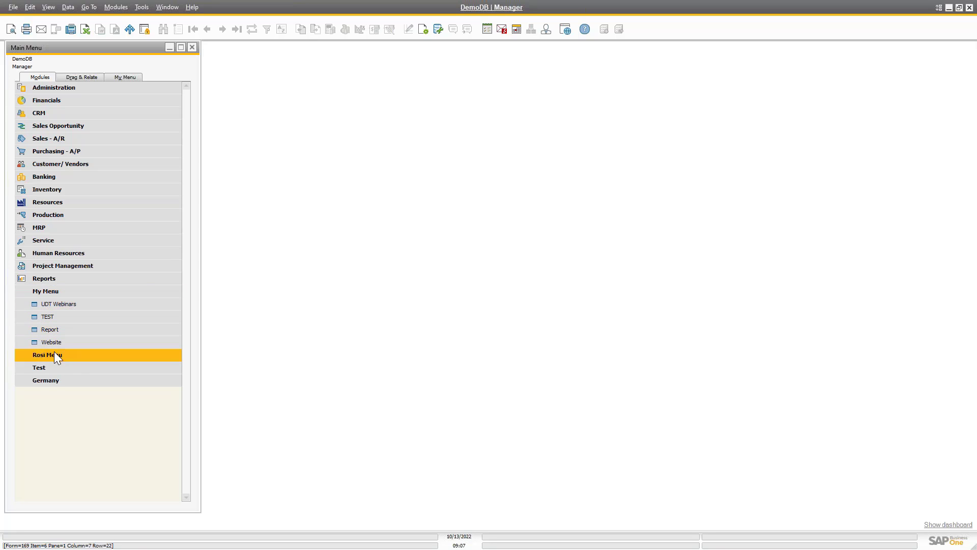
- Open the customer accounts master data under Customer/Vendors and go to the first customer record
{"action": "left_click", "coordinate": [58, 164]}
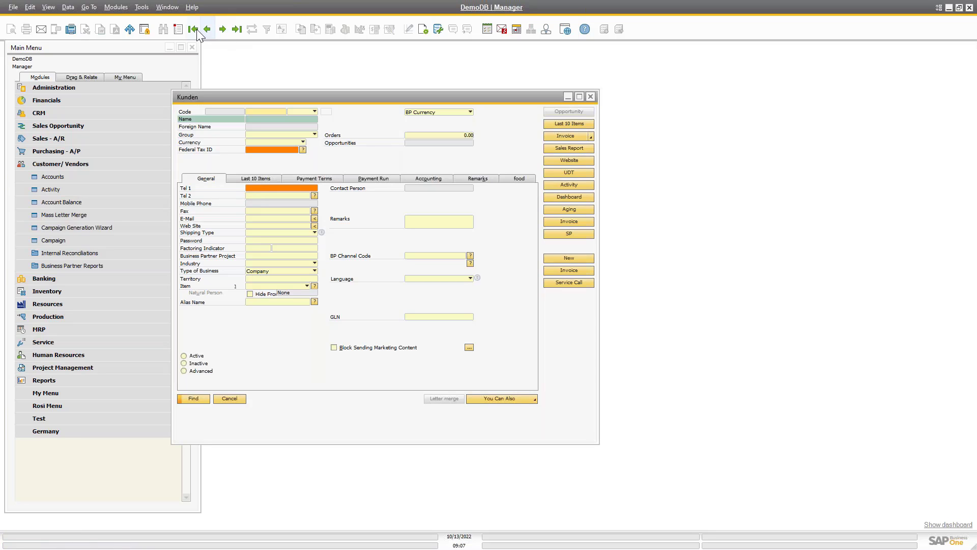
{"action": "left_click", "coordinate": [194, 29]}
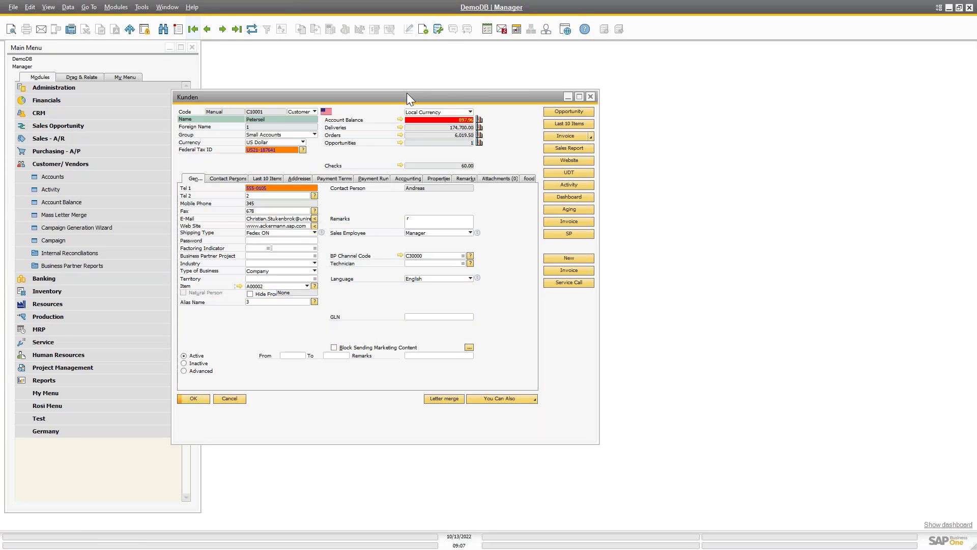
{"action": "left_click_drag", "start_coordinate": [407, 93], "coordinate": [505, 62]}
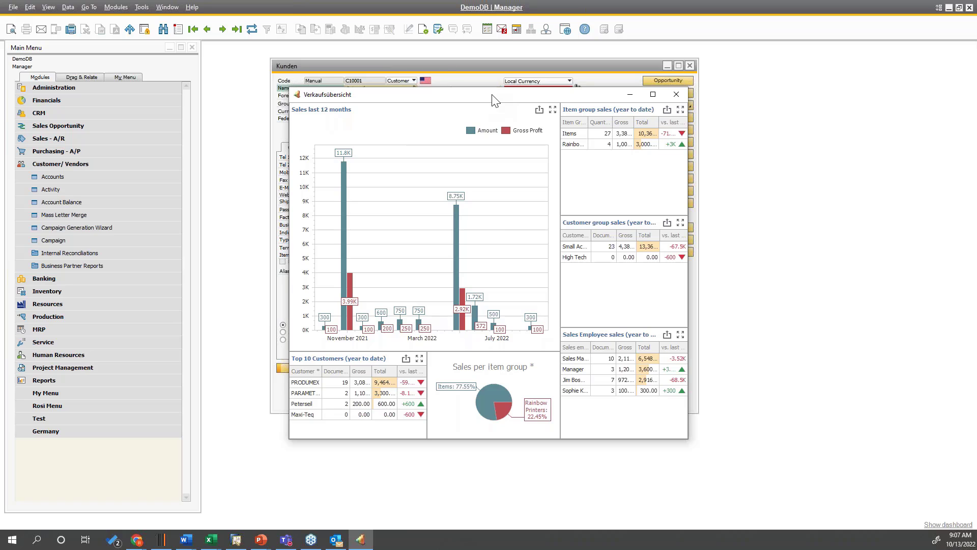
- Examine the Verkaufsübersicht dashboard from the customer record, and close both the dashboard and the record
{"action": "left_click_drag", "start_coordinate": [492, 94], "coordinate": [457, 107]}
{"action": "left_click", "coordinate": [250, 177]}
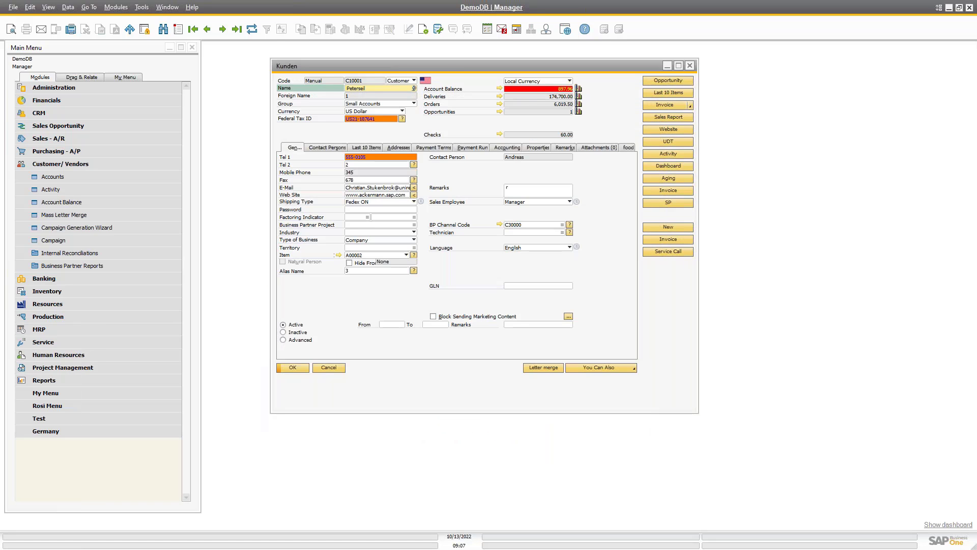
{"action": "left_click_drag", "start_coordinate": [0, 136], "coordinate": [648, 95]}
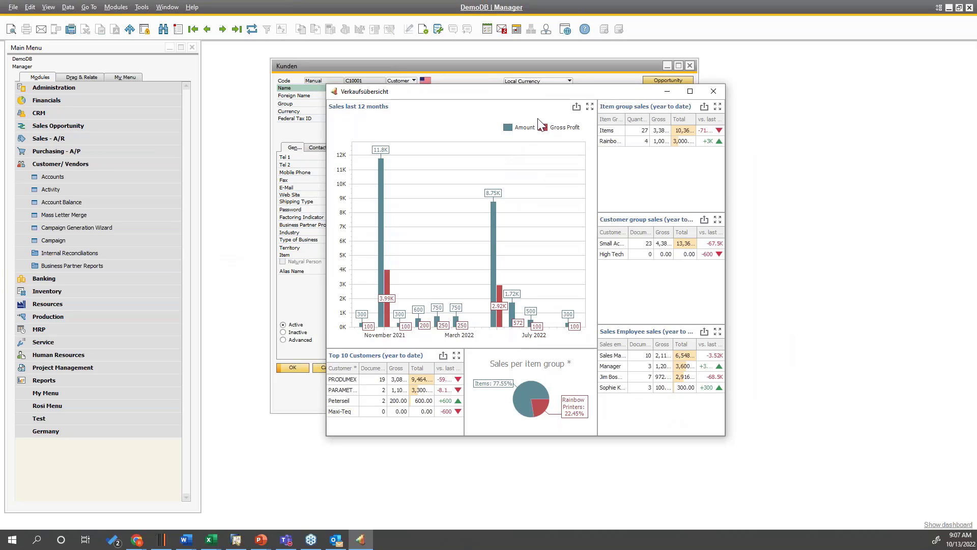
{"action": "left_click", "coordinate": [713, 93]}
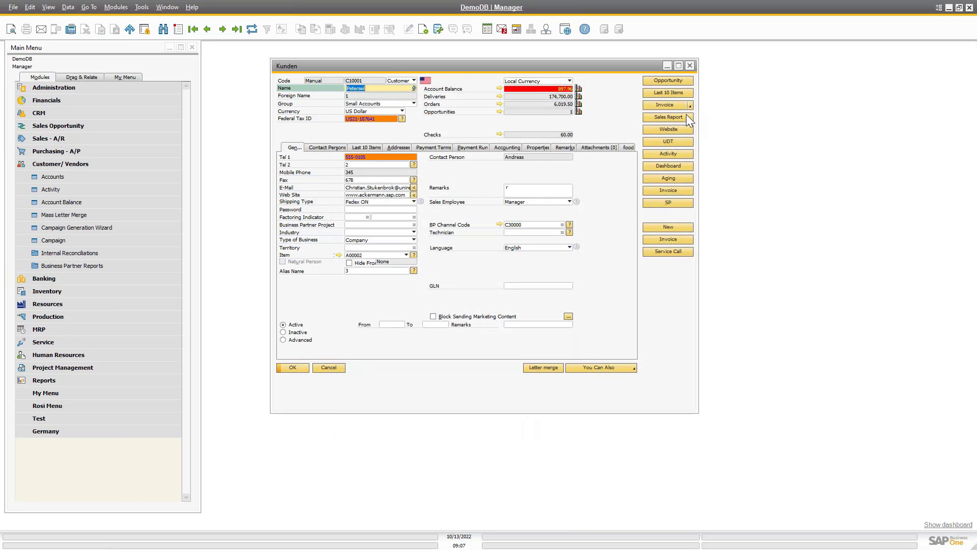
{"action": "left_click", "coordinate": [689, 65]}
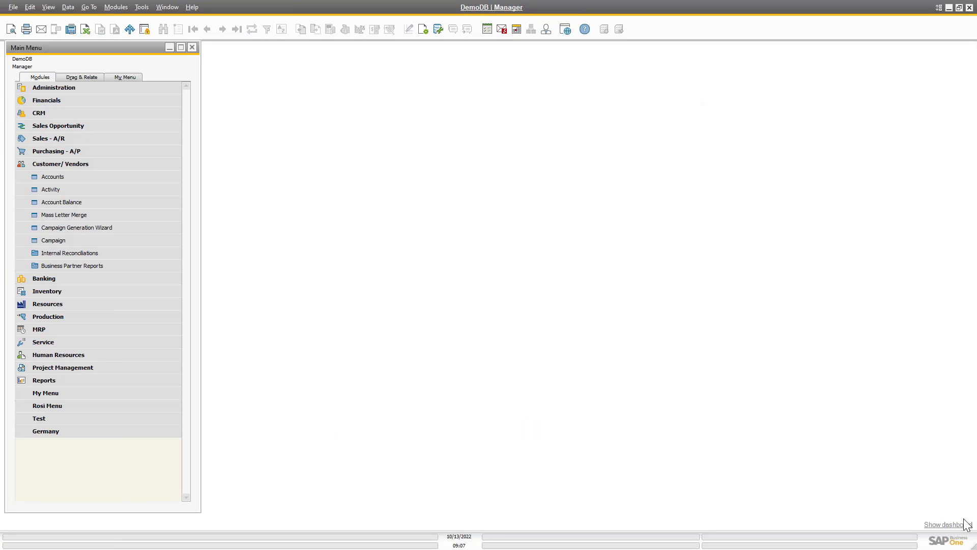
- Show the dashboard workspace with the sales overview, toggling it off and on again
{"action": "left_click", "coordinate": [947, 525]}
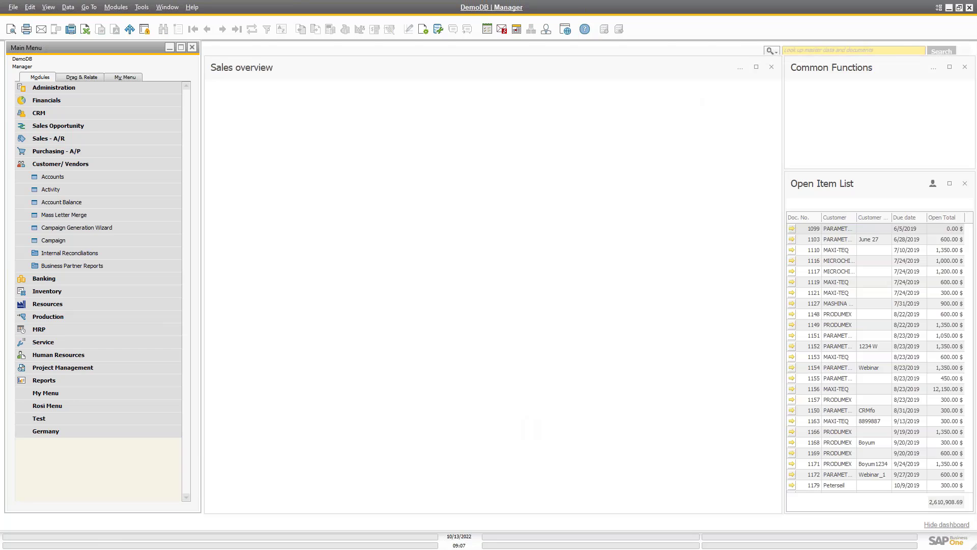
{"action": "left_click", "coordinate": [950, 524]}
{"action": "left_click", "coordinate": [952, 525]}
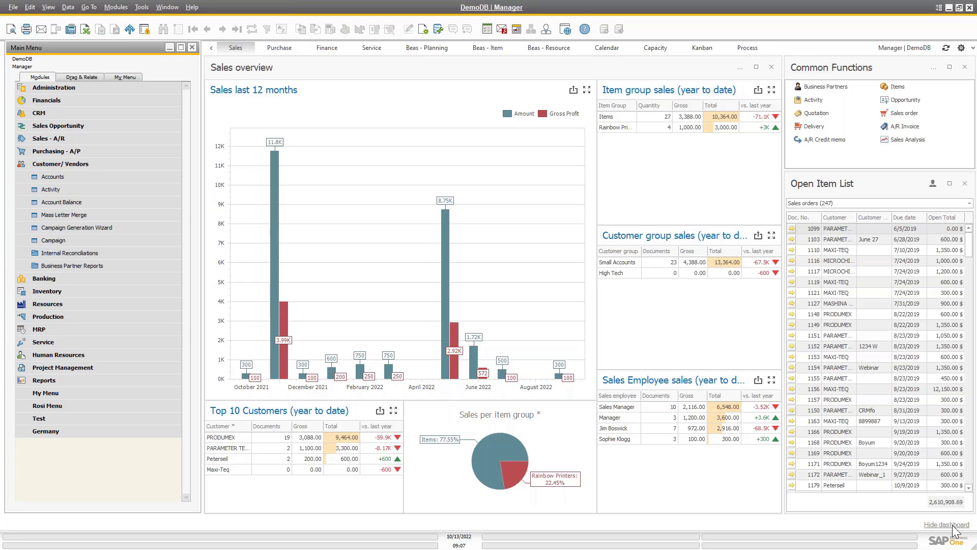
{"action": "left_click", "coordinate": [951, 524]}
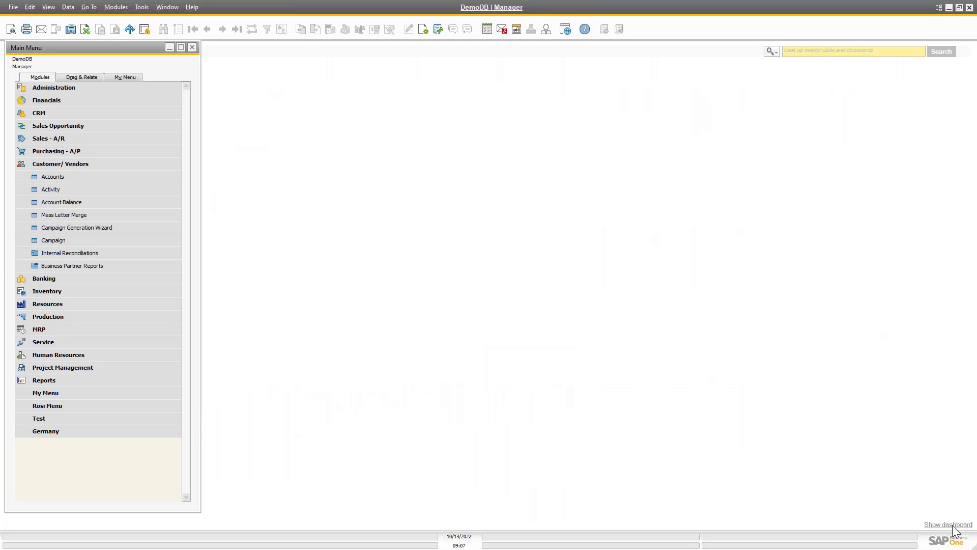
{"action": "left_click", "coordinate": [951, 525]}
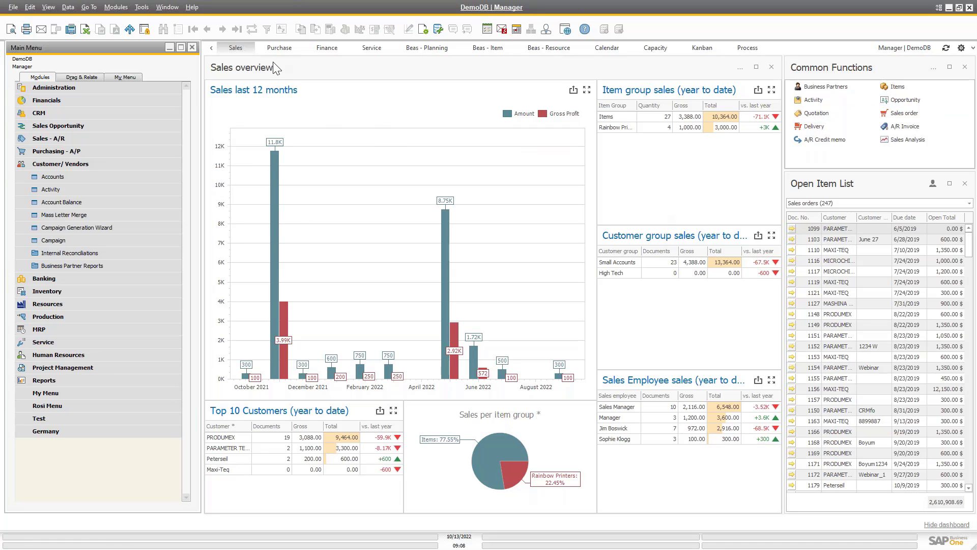
- Look through the Purchase, Finance, Service and Beas - Planning dashboards
{"action": "left_click", "coordinate": [279, 49]}
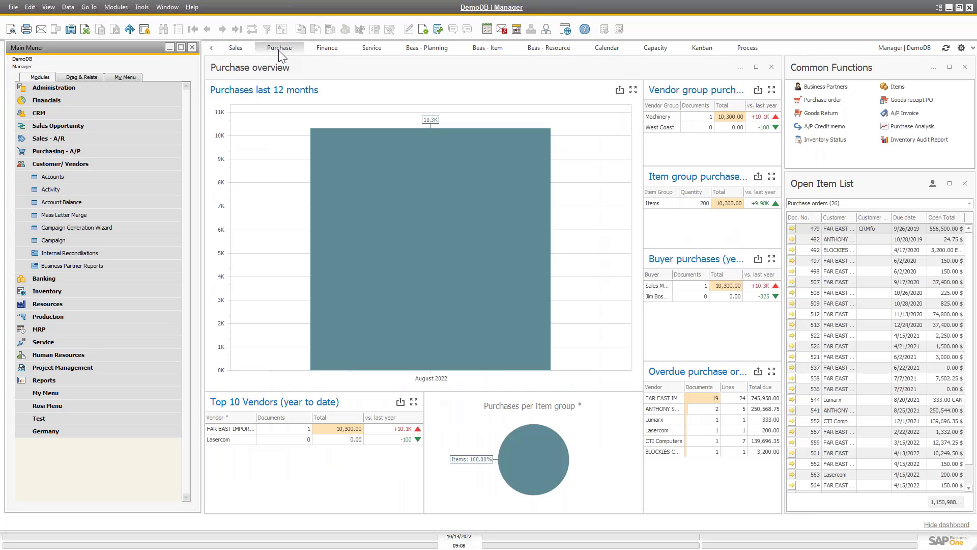
{"action": "left_click", "coordinate": [314, 49]}
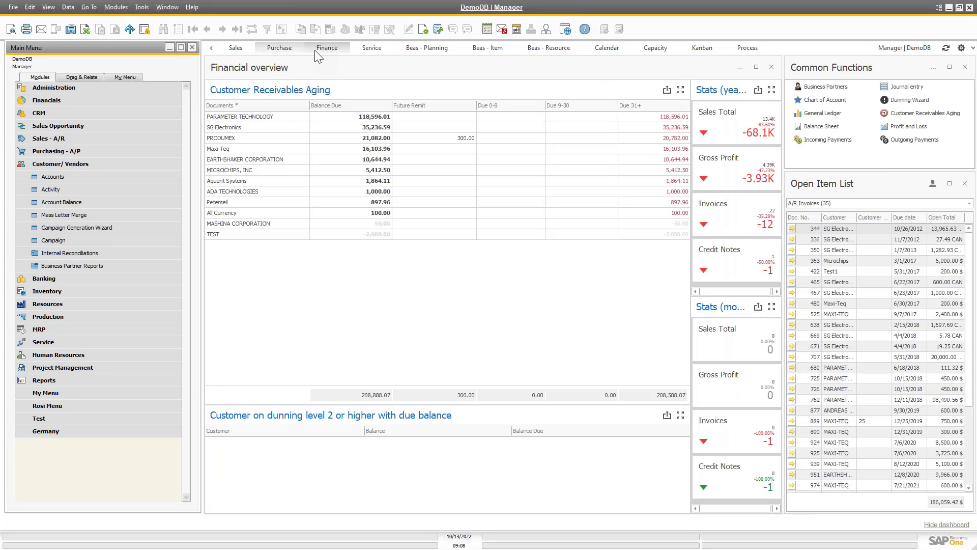
{"action": "left_click", "coordinate": [381, 49]}
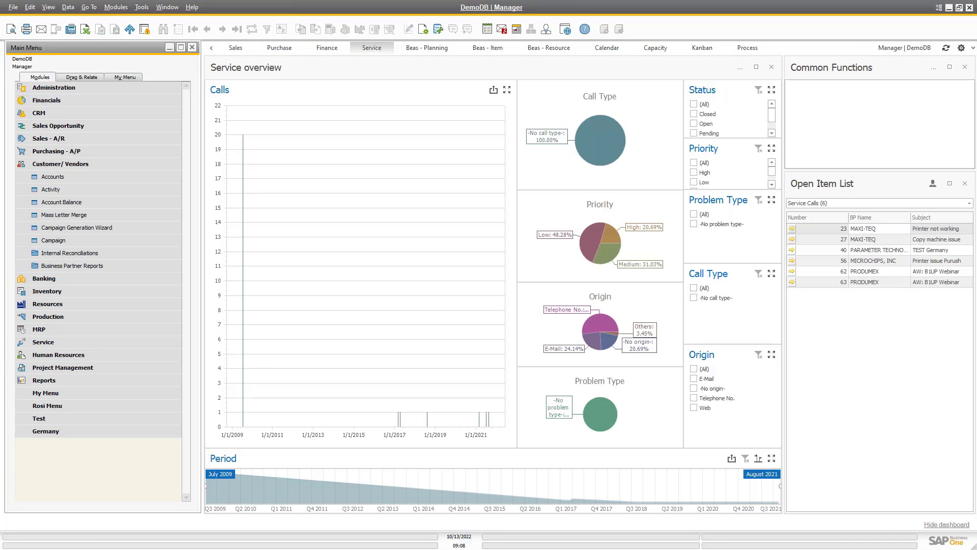
{"action": "left_click", "coordinate": [430, 51]}
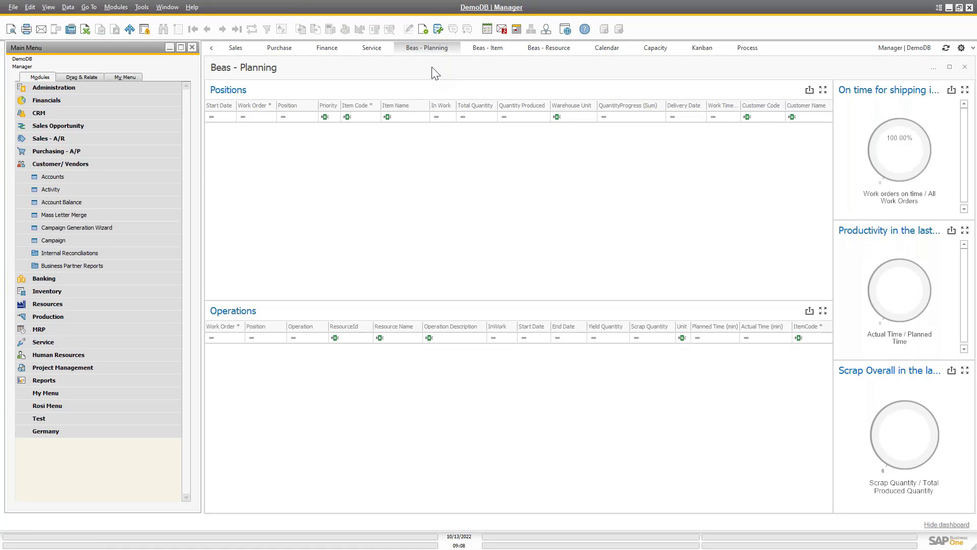
- Open the Calendar dashboard in month view and browse the list of available calendars
{"action": "left_click", "coordinate": [611, 51]}
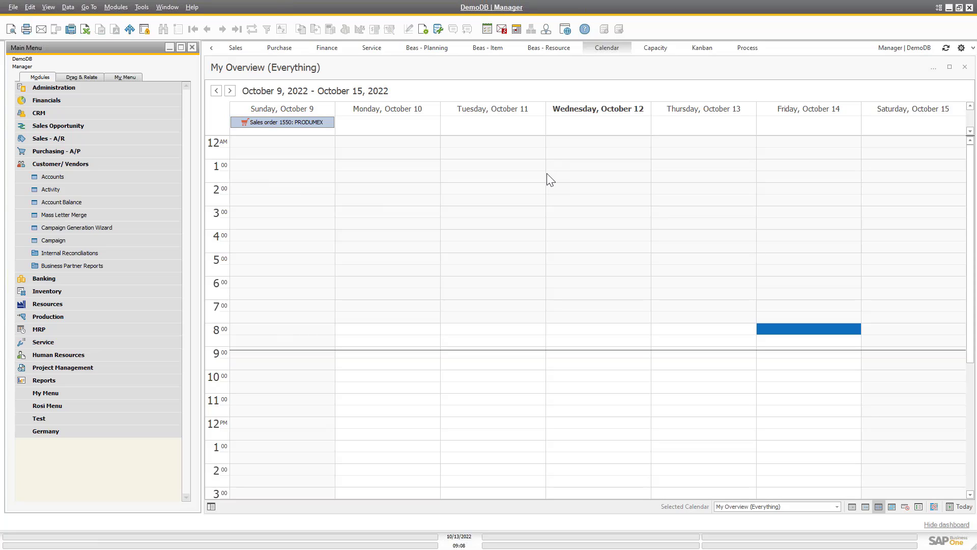
{"action": "left_click", "coordinate": [892, 507]}
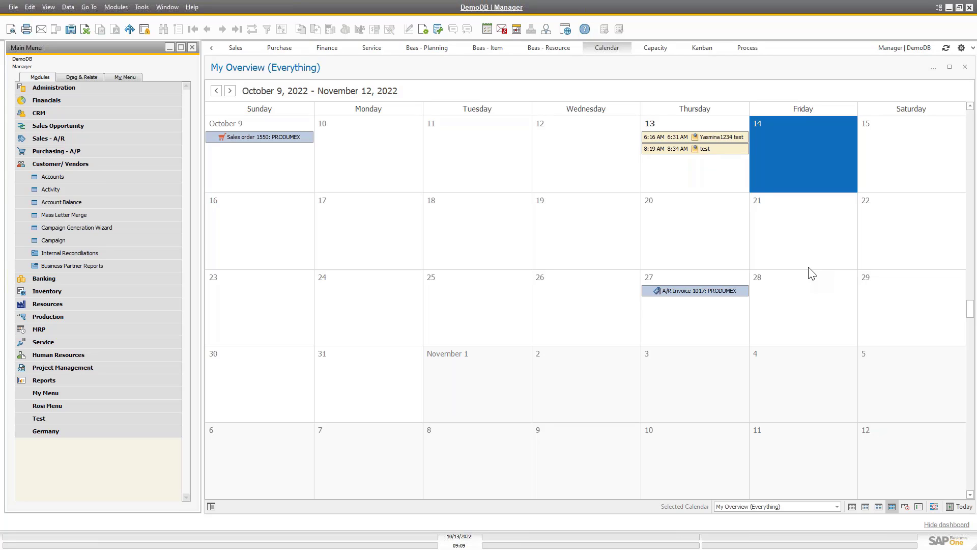
{"action": "left_click", "coordinate": [837, 506]}
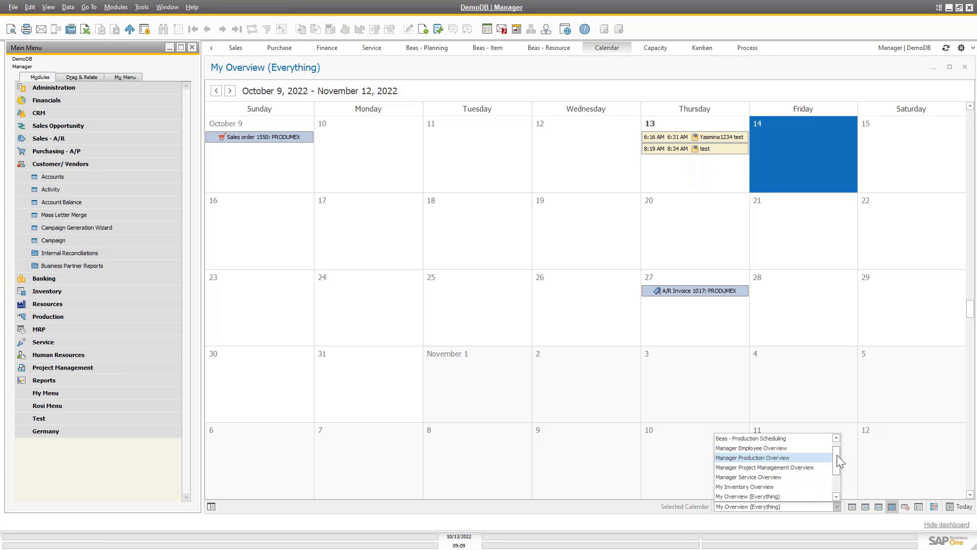
{"action": "scroll", "coordinate": [838, 459], "scroll_direction": "down", "scroll_amount": 2}
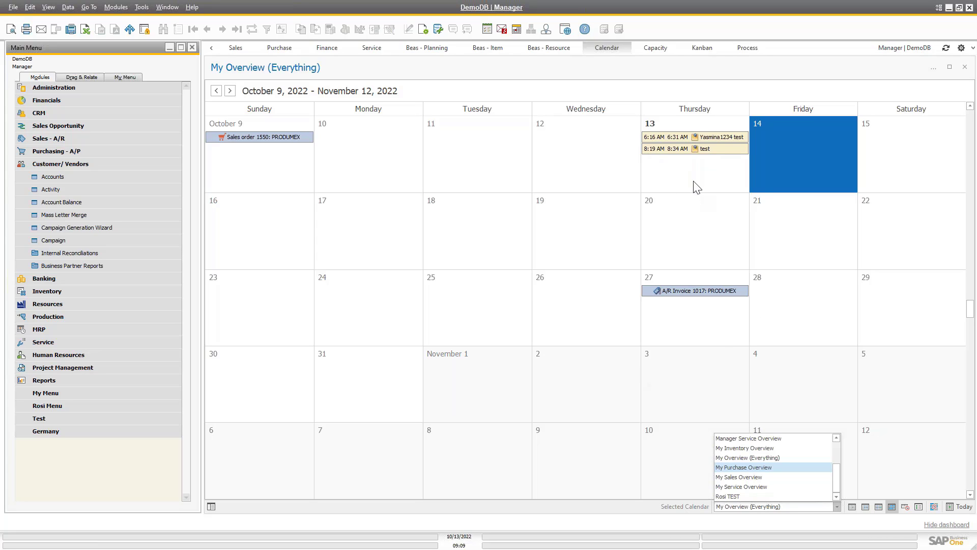
- Move the "test" activity to Monday, October 17, and check its dates in the activity record, closing it without saving changes
{"action": "left_click", "coordinate": [663, 151]}
{"action": "left_click_drag", "start_coordinate": [663, 151], "coordinate": [407, 216]}
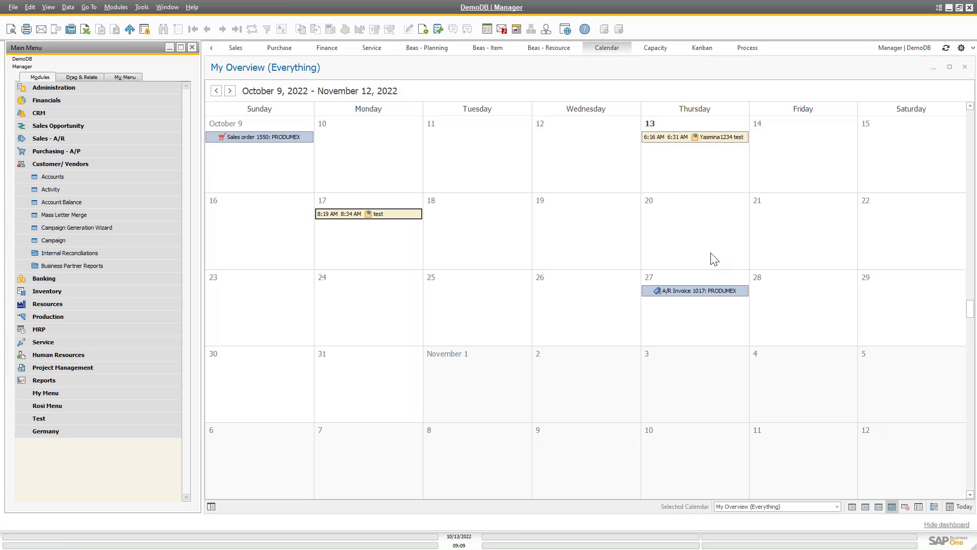
{"action": "double_click", "coordinate": [353, 215]}
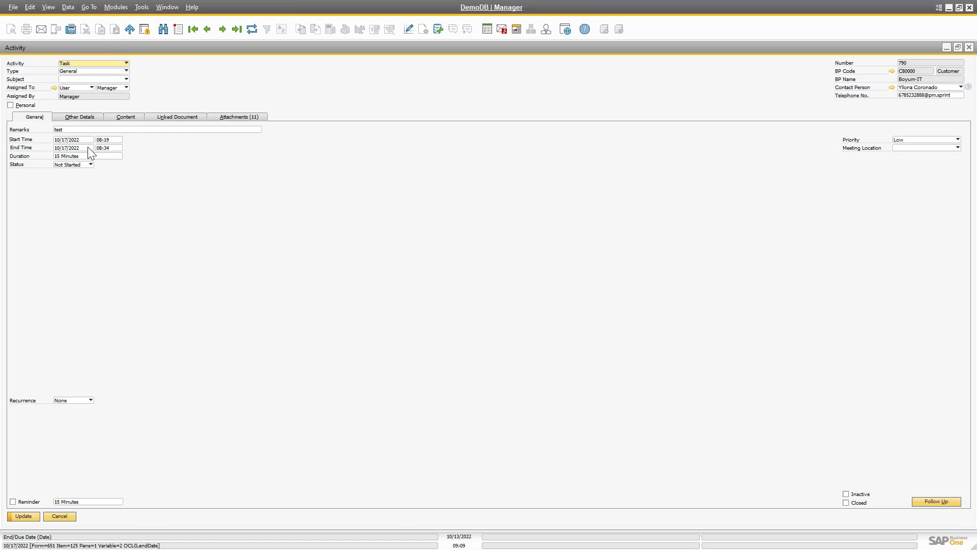
{"action": "left_click", "coordinate": [913, 89]}
{"action": "left_click", "coordinate": [264, 90]}
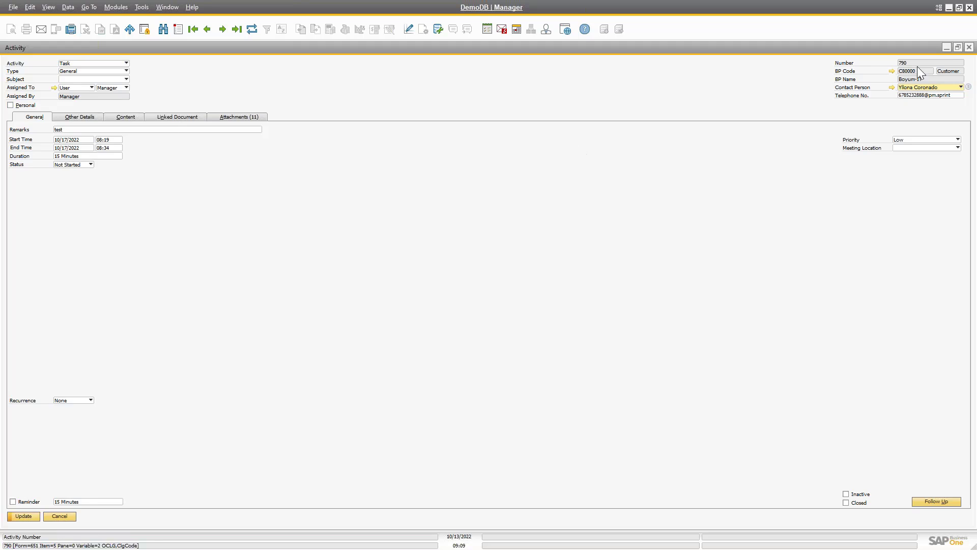
{"action": "left_click", "coordinate": [969, 48]}
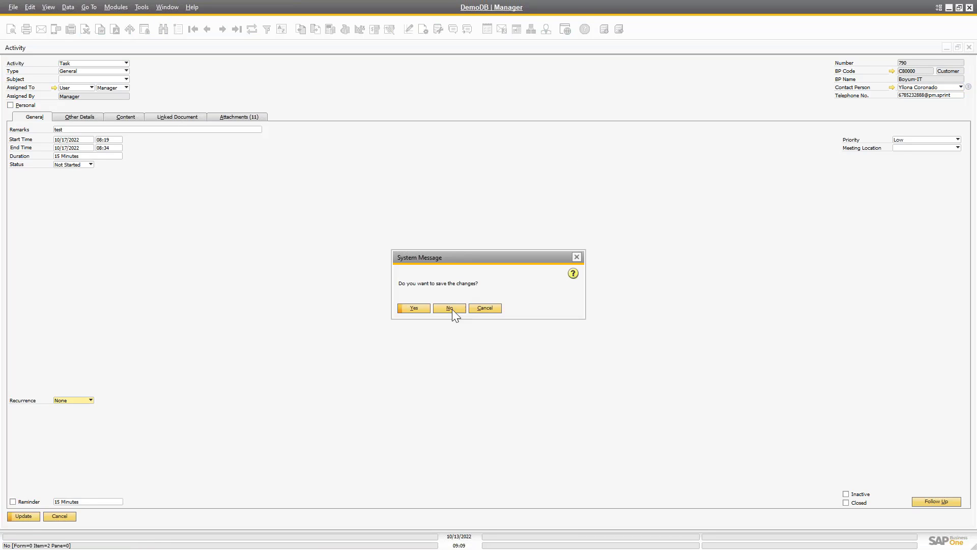
{"action": "left_click", "coordinate": [452, 308]}
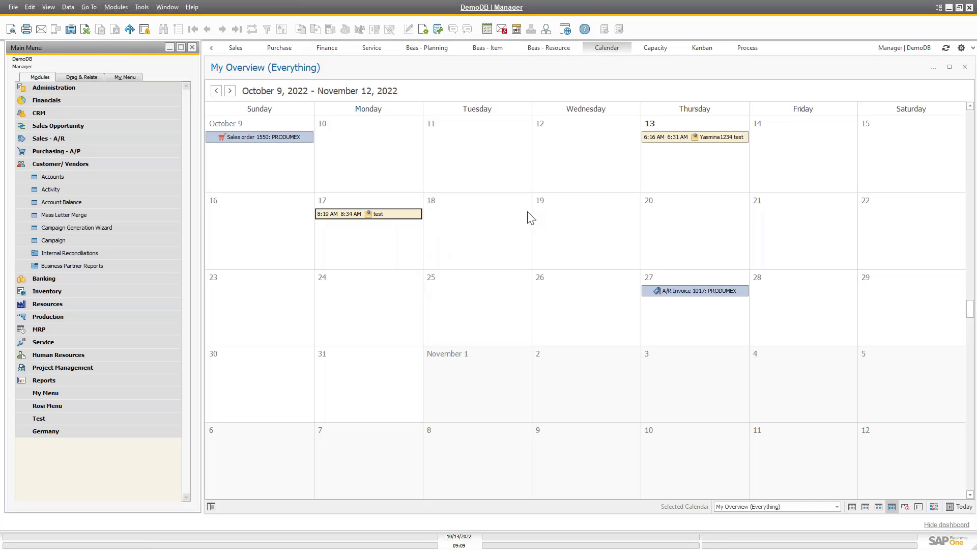
- Open the PRODUMEX sales order from the October 9 calendar entry to check its delivery date
{"action": "mouse_move", "coordinate": [245, 140]}
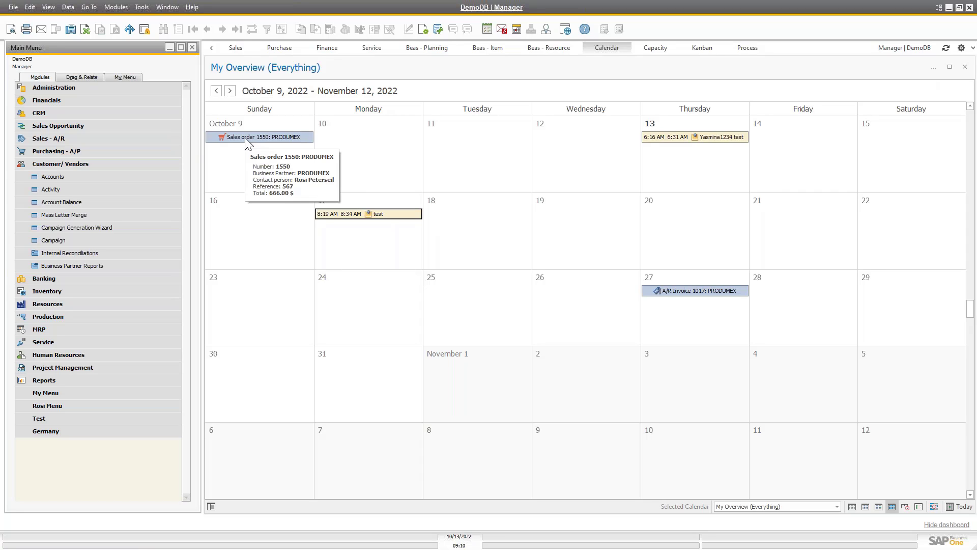
{"action": "left_click", "coordinate": [246, 138]}
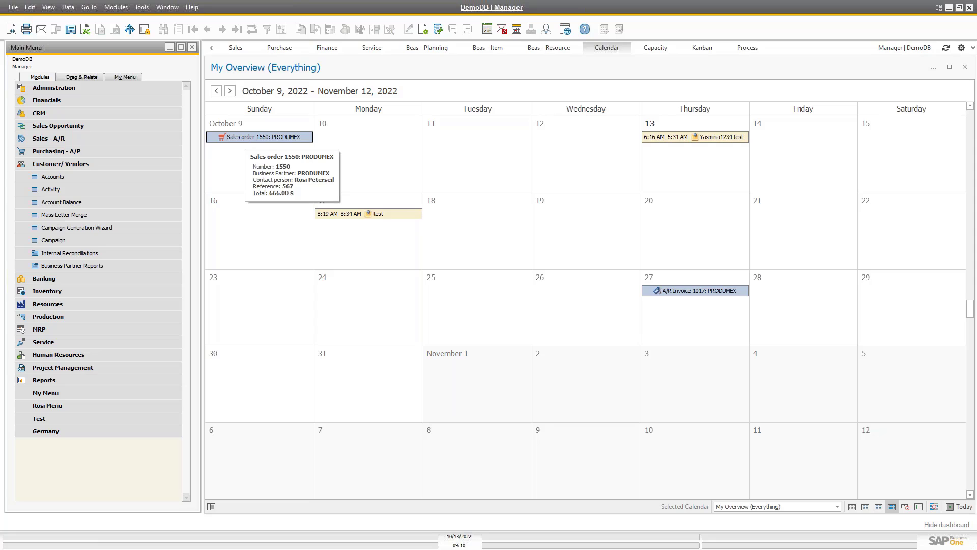
{"action": "double_click", "coordinate": [285, 137]}
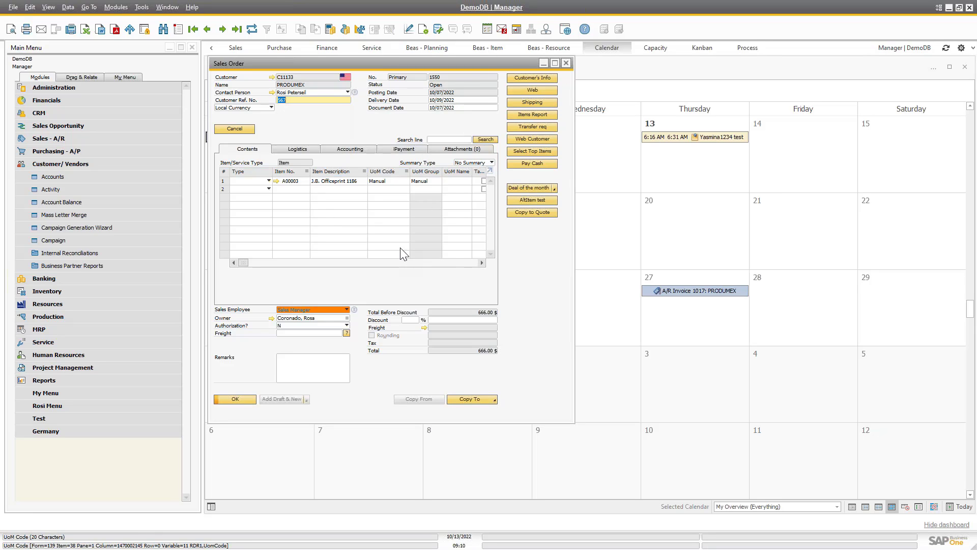
{"action": "left_click", "coordinate": [567, 62]}
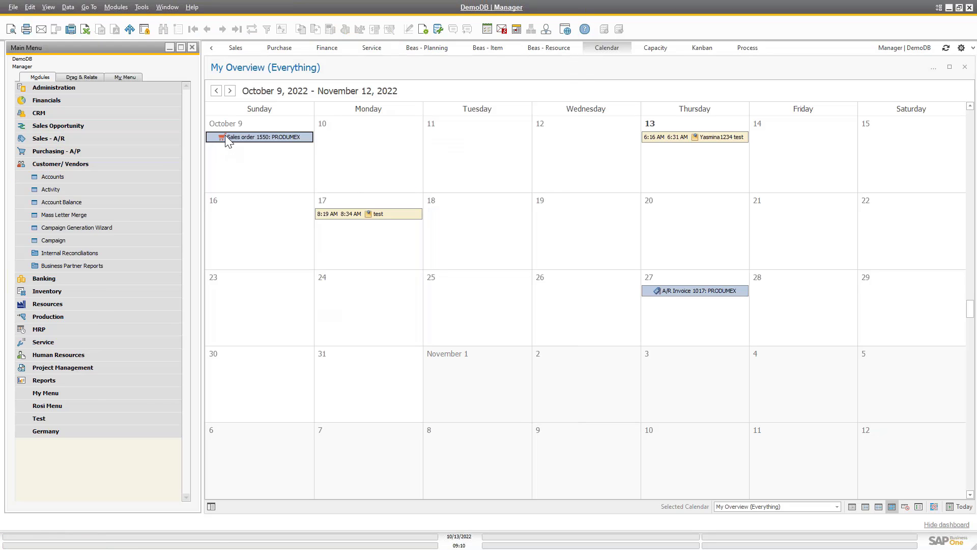
- Move the PRODUMEX sales order to Wednesday, October 19, in the calendar and check the order's delivery date
{"action": "left_click_drag", "start_coordinate": [225, 135], "coordinate": [594, 236]}
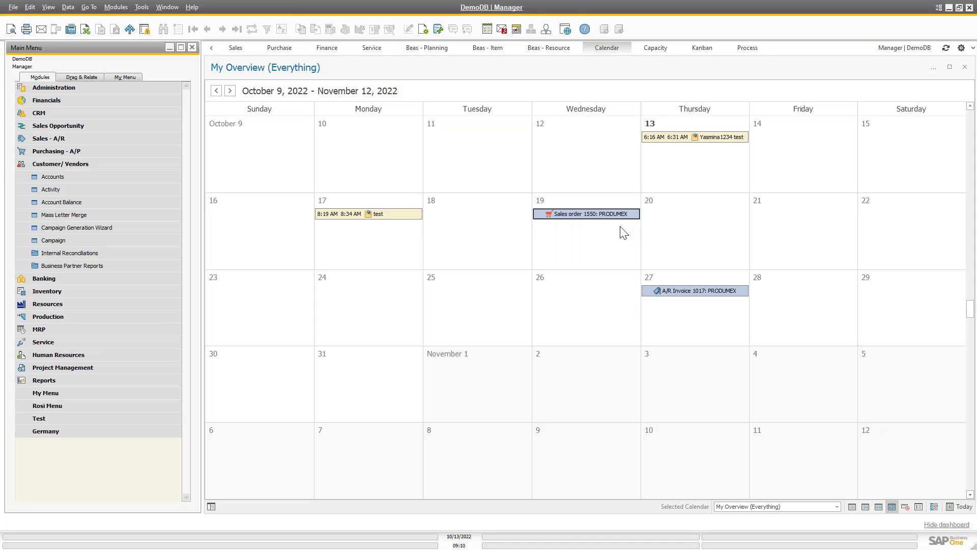
{"action": "double_click", "coordinate": [608, 213]}
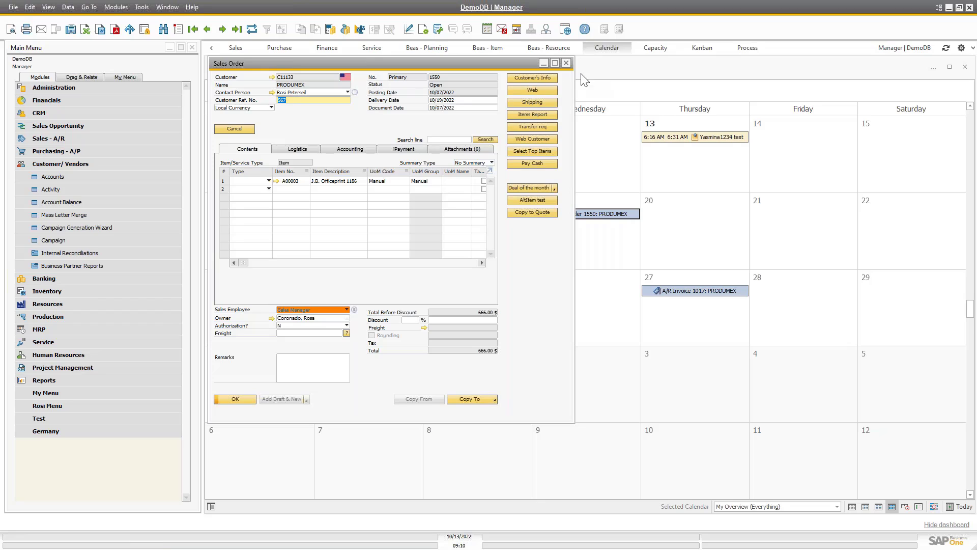
{"action": "left_click", "coordinate": [567, 62]}
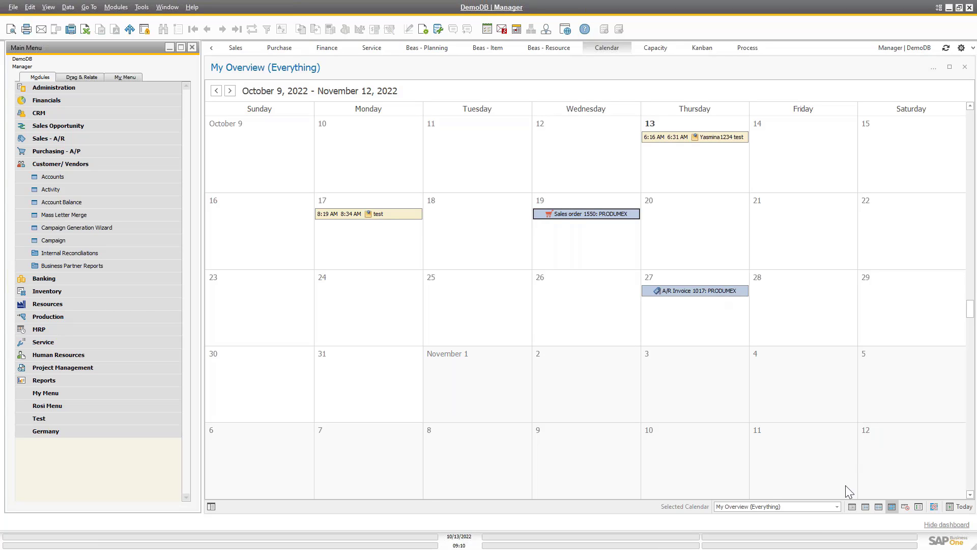
- Switch the selected calendar from My Overview (Everything) to the custom TEST calendar at the end of the calendar list
{"action": "left_click", "coordinate": [836, 506]}
{"action": "scroll", "coordinate": [814, 468], "scroll_direction": "down", "scroll_amount": 3}
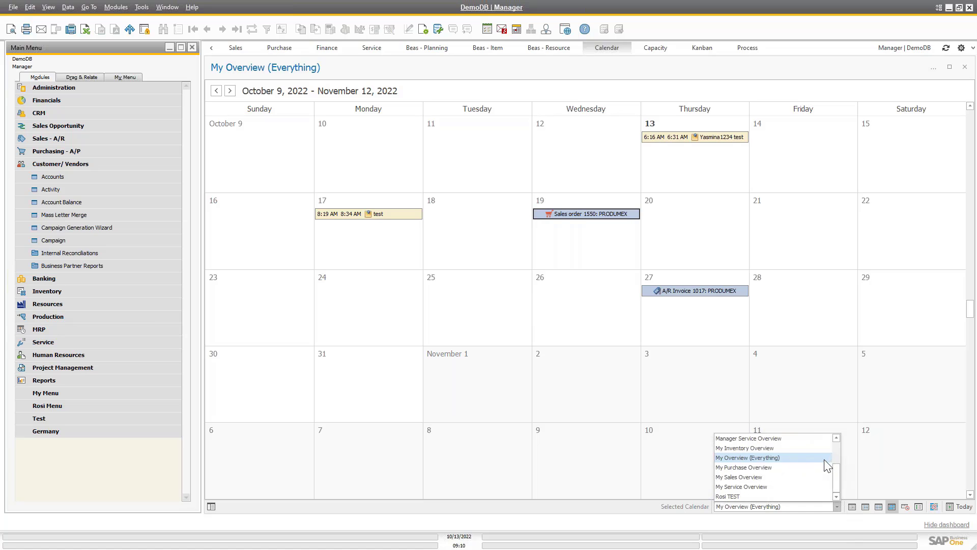
{"action": "scroll", "coordinate": [777, 487], "scroll_direction": "up", "scroll_amount": 2}
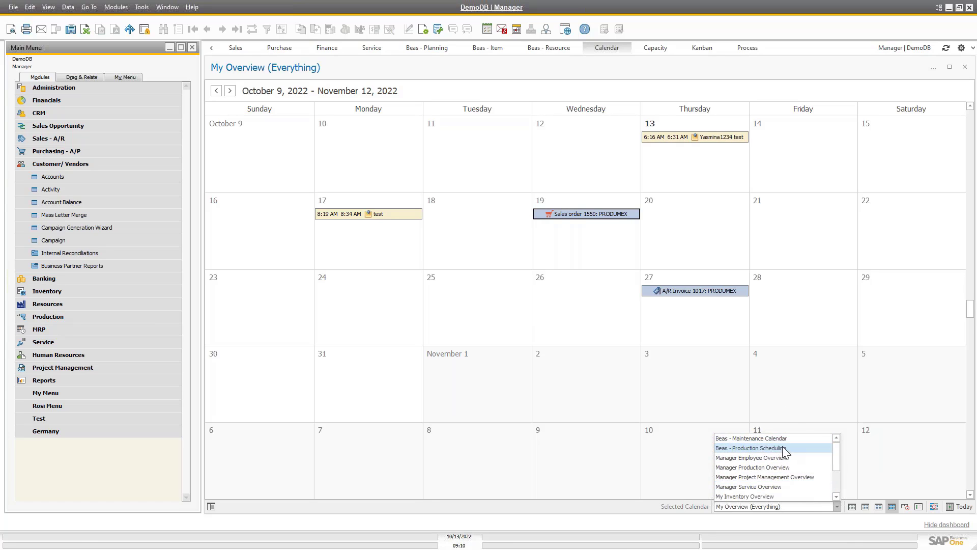
{"action": "scroll", "coordinate": [793, 481], "scroll_direction": "down", "scroll_amount": 1}
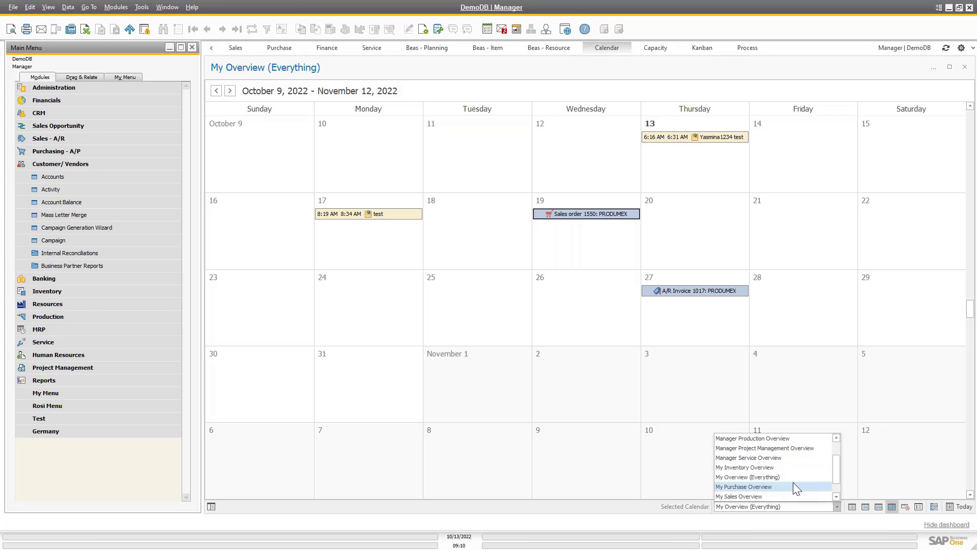
{"action": "scroll", "coordinate": [793, 481], "scroll_direction": "down", "scroll_amount": 2}
{"action": "left_click", "coordinate": [777, 498]}
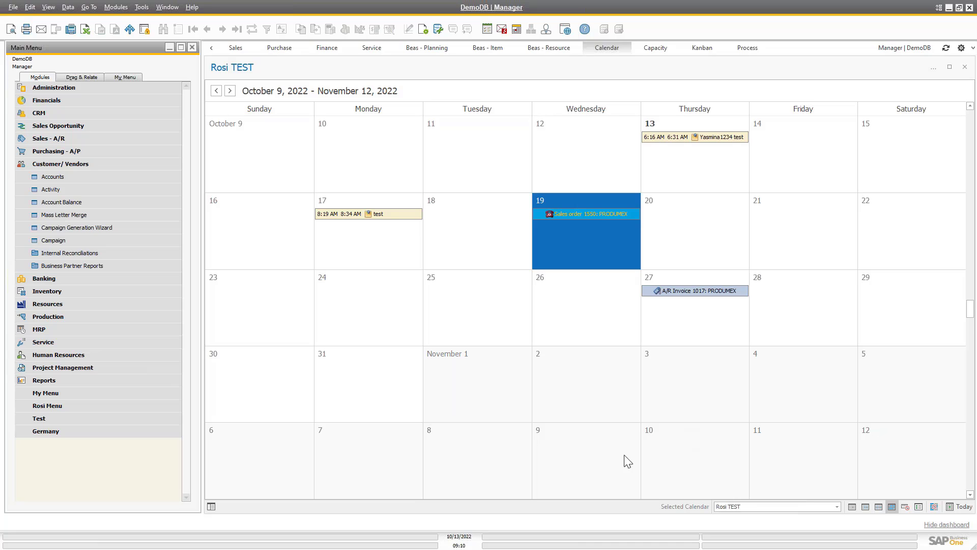
- Browse the calendar's earlier periods back to February 6 – March 12, 2022, and examine the color coding of the sales order entries
{"action": "left_click", "coordinate": [575, 483]}
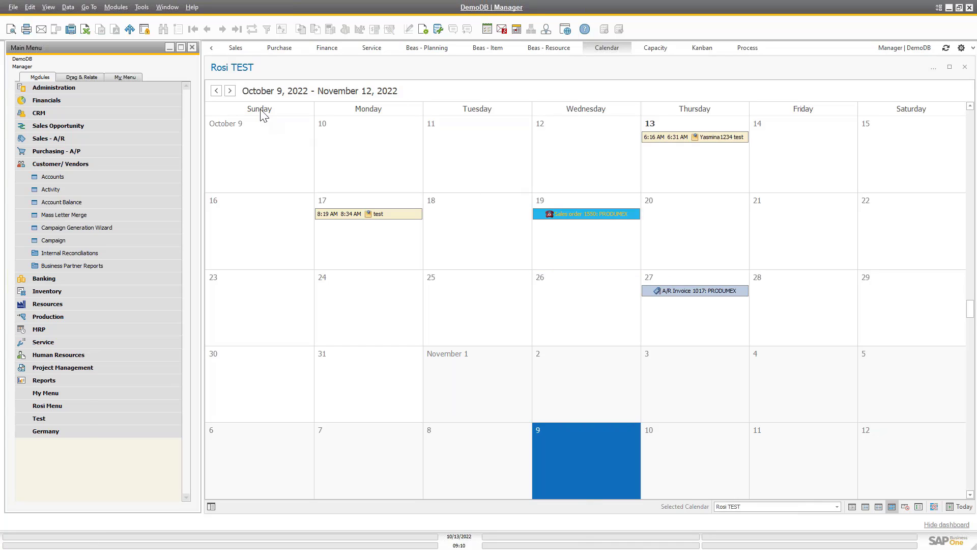
{"action": "left_click", "coordinate": [216, 91]}
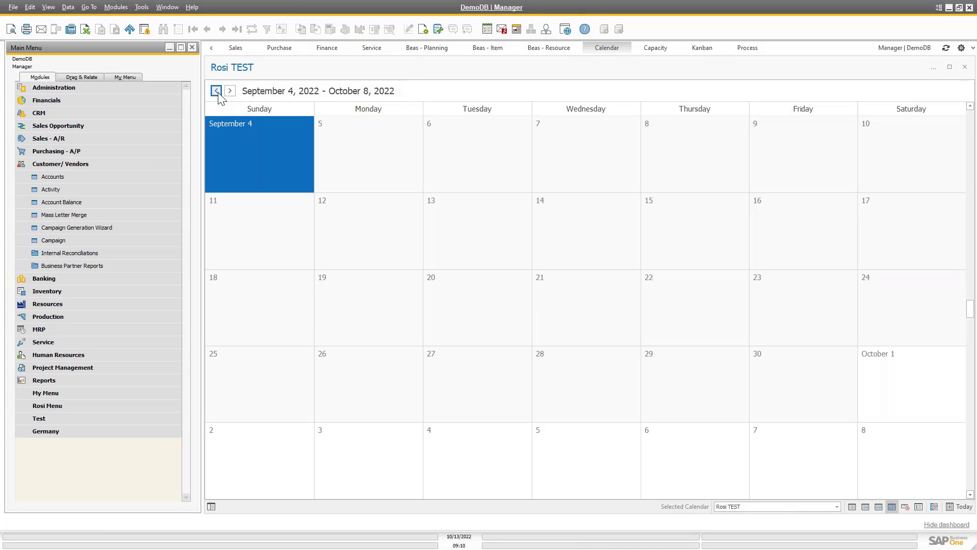
{"action": "left_click", "coordinate": [216, 91]}
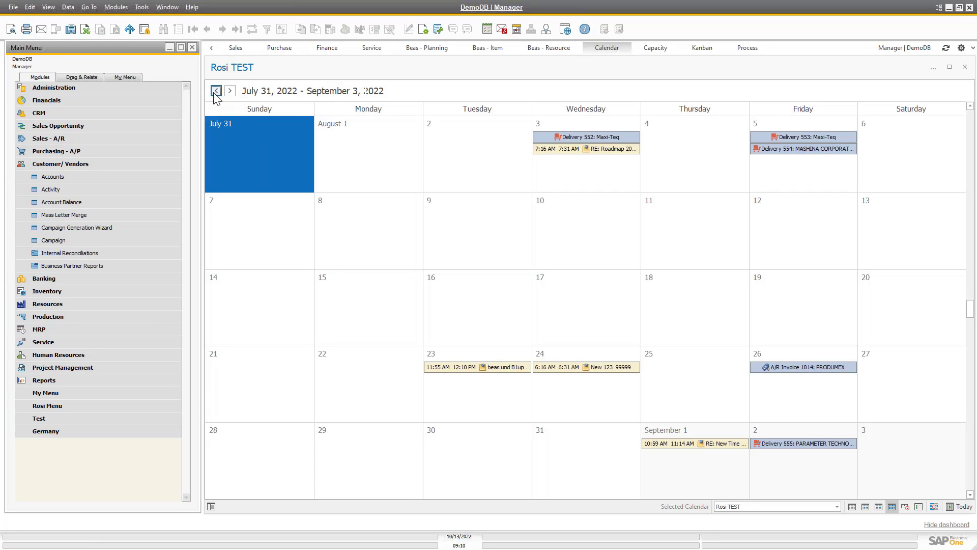
{"action": "left_click", "coordinate": [216, 91]}
{"action": "left_click", "coordinate": [216, 91]}
{"action": "left_click", "coordinate": [230, 91]}
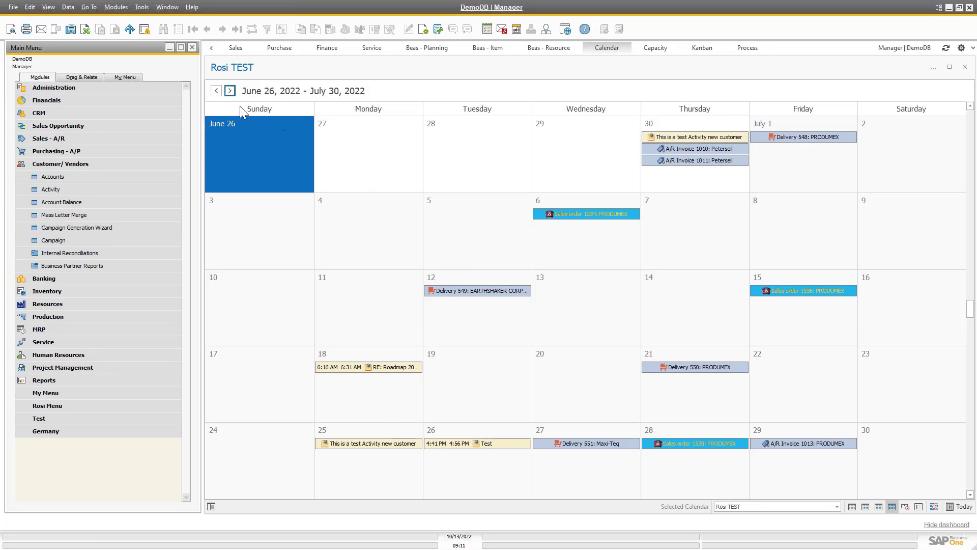
{"action": "left_click", "coordinate": [217, 91]}
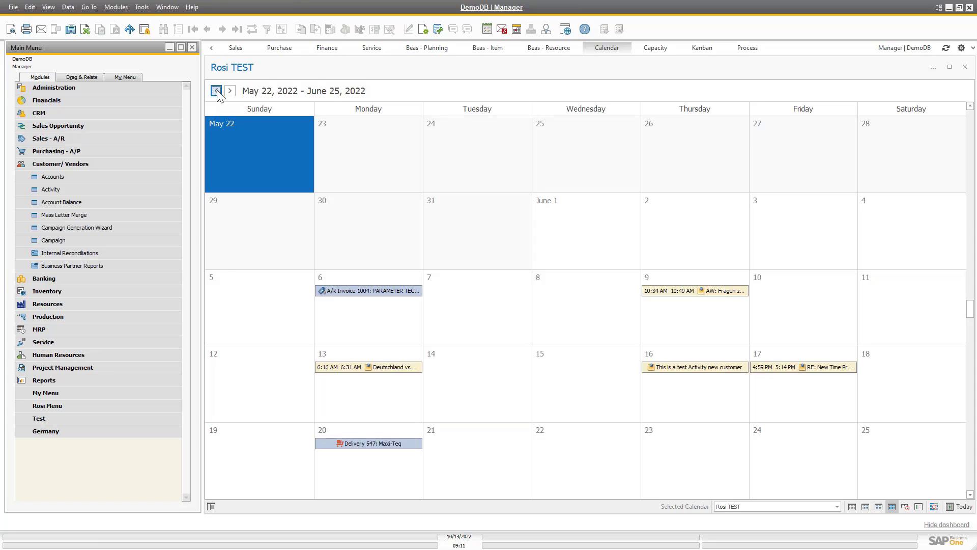
{"action": "left_click", "coordinate": [217, 91]}
{"action": "left_click", "coordinate": [217, 91]}
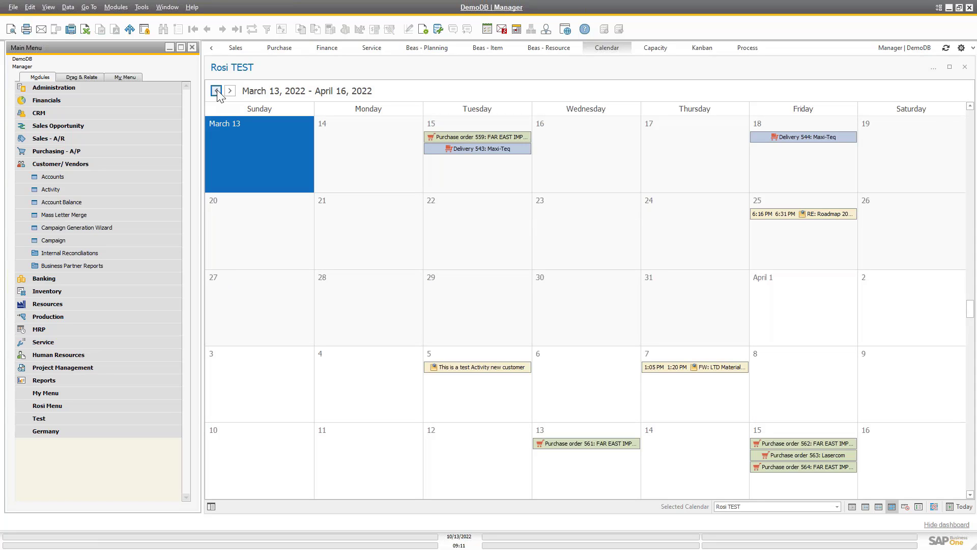
{"action": "left_click", "coordinate": [217, 91]}
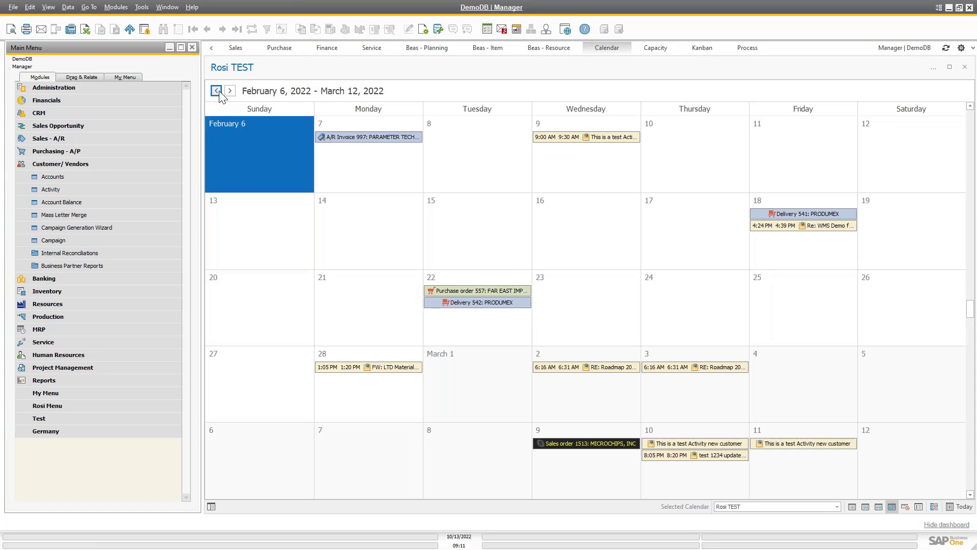
{"action": "mouse_move", "coordinate": [590, 452]}
- Reschedule the PRODUMEX sales order from Saturday, May 21, to Saturday, May 14, 2022, in the calendar
{"action": "left_click", "coordinate": [230, 90]}
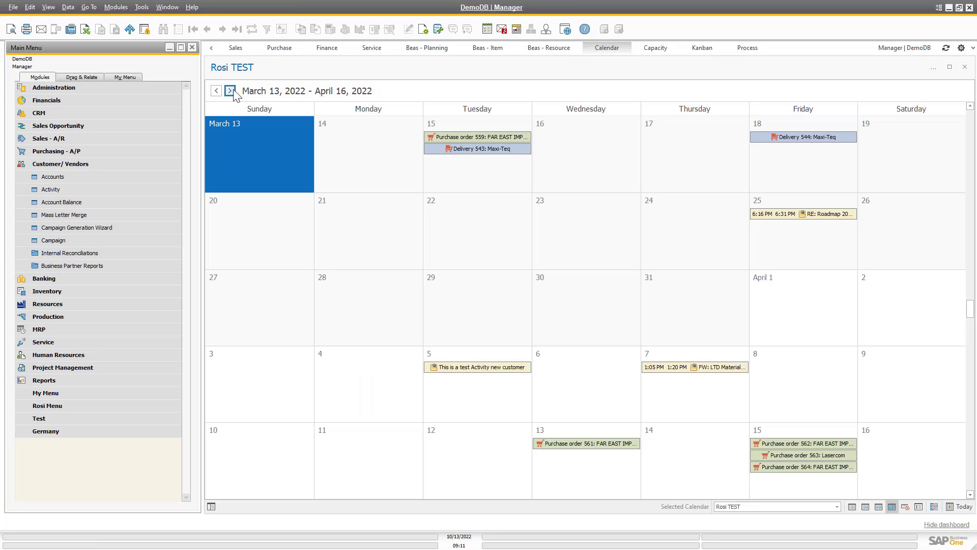
{"action": "left_click", "coordinate": [230, 91]}
{"action": "left_click", "coordinate": [230, 90]}
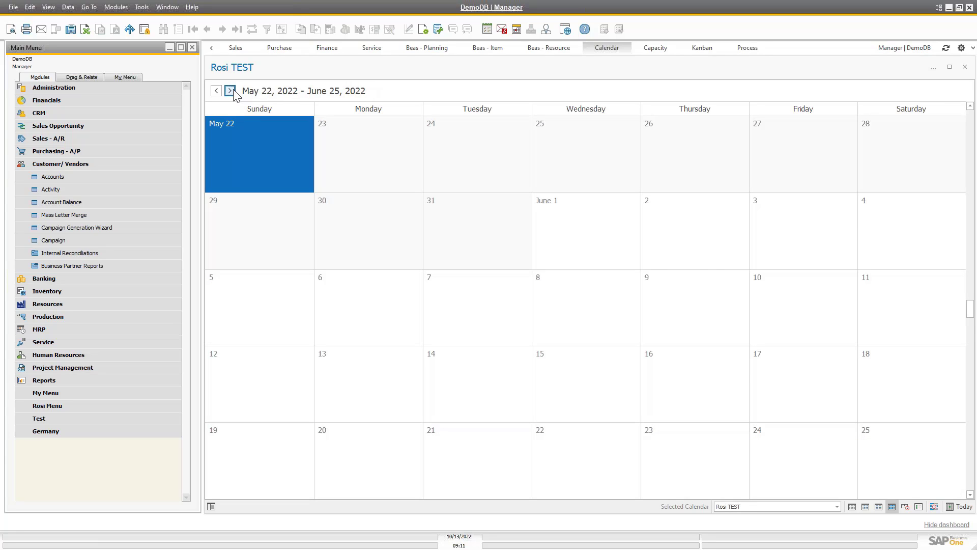
{"action": "left_click", "coordinate": [216, 90]}
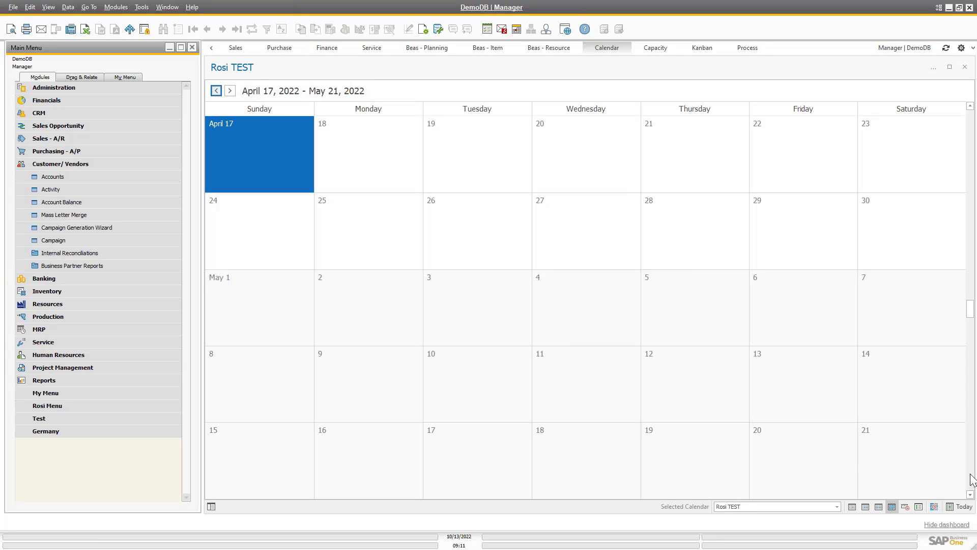
{"action": "mouse_move", "coordinate": [938, 459]}
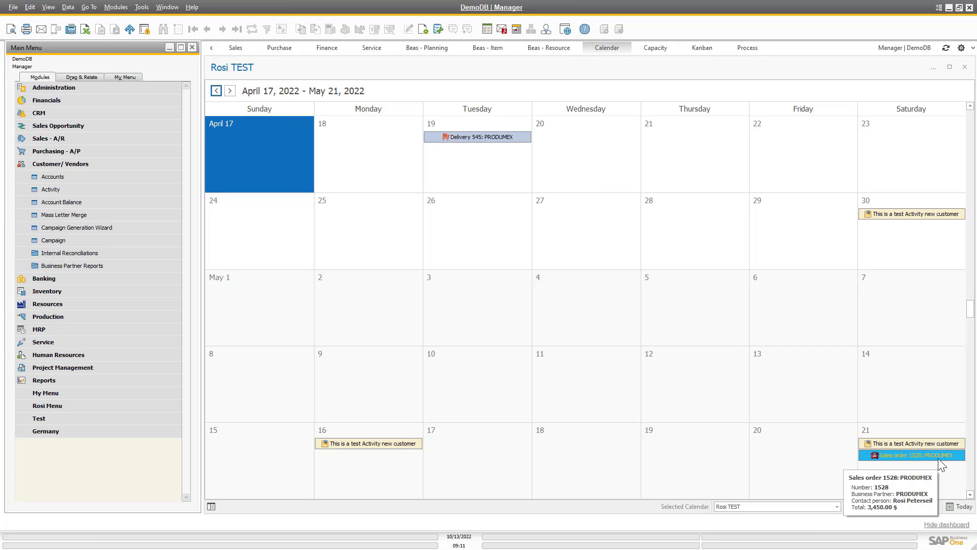
{"action": "left_click", "coordinate": [839, 506]}
{"action": "left_click", "coordinate": [839, 404]}
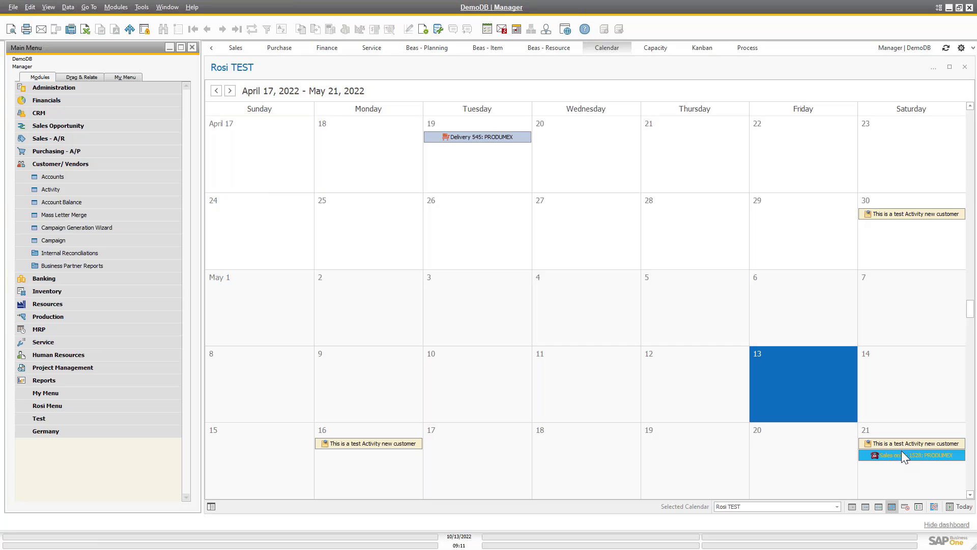
{"action": "mouse_move", "coordinate": [899, 457]}
{"action": "left_click_drag", "start_coordinate": [899, 457], "coordinate": [894, 394]}
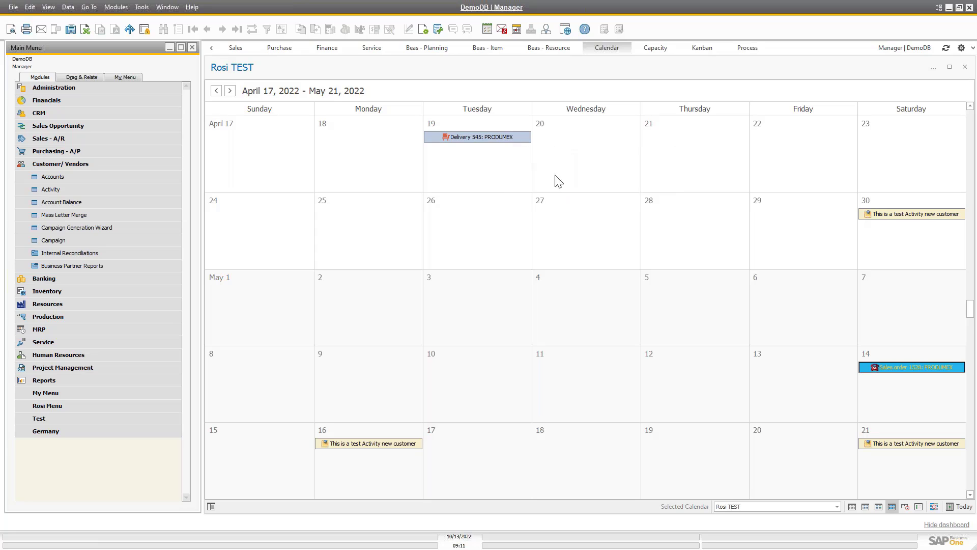
{"action": "mouse_move", "coordinate": [517, 135]}
- Open the Kanban dashboard and switch its board from Projects to Sales Opportunities
{"action": "left_click", "coordinate": [701, 49]}
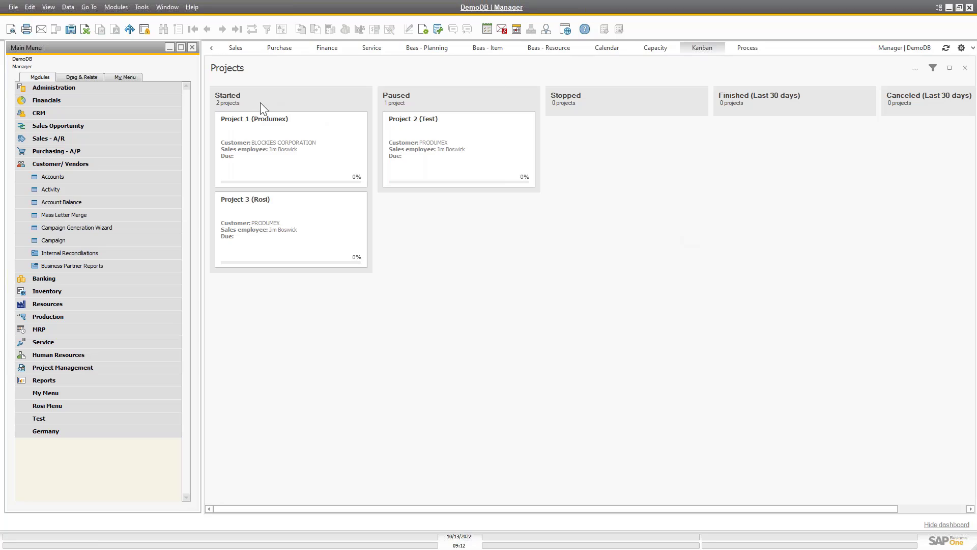
{"action": "left_click", "coordinate": [927, 66]}
{"action": "left_click", "coordinate": [913, 75]}
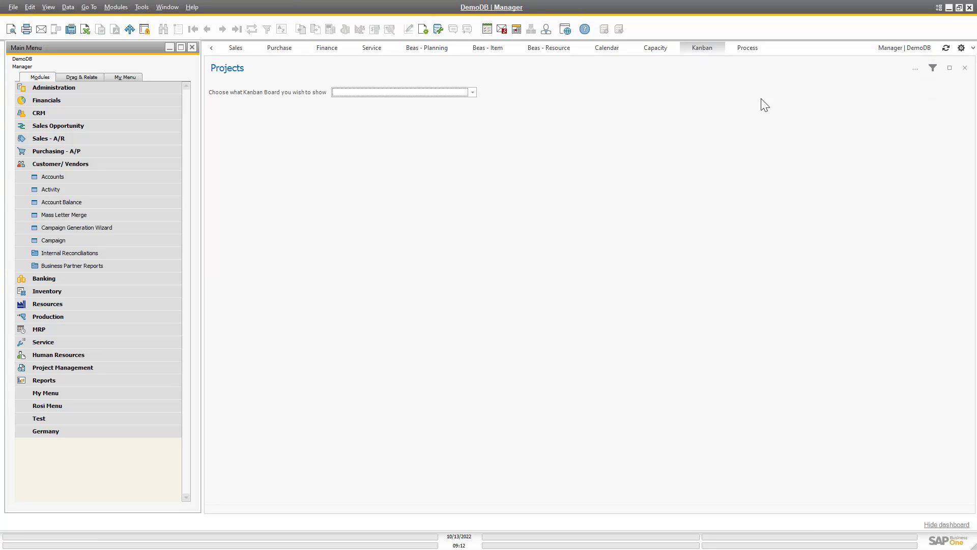
{"action": "left_click", "coordinate": [473, 92]}
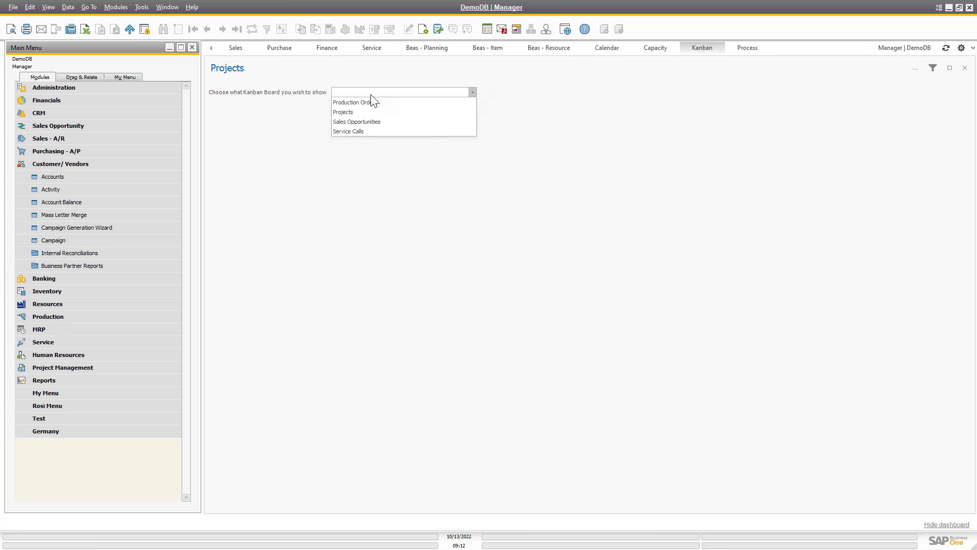
{"action": "left_click", "coordinate": [370, 122]}
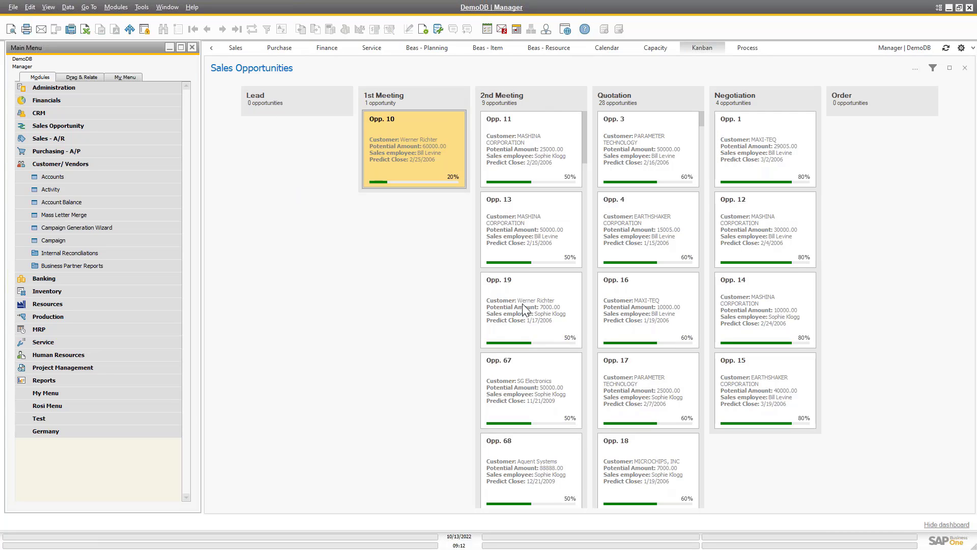
- Move Opp. 19 from 2nd Meeting to Quotation and Opp. 16, 17 and 18 from Quotation to Negotiation
{"action": "left_click_drag", "start_coordinate": [521, 313], "coordinate": [645, 313]}
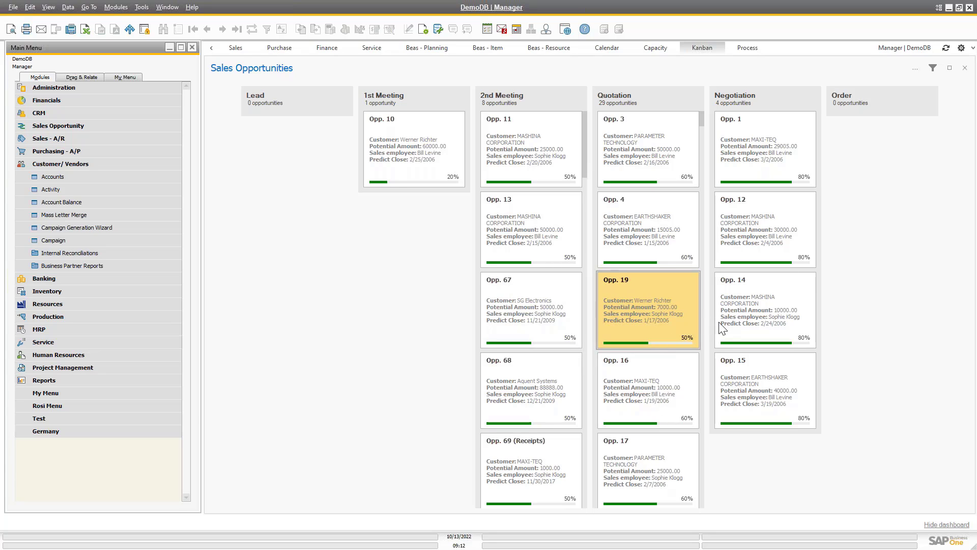
{"action": "left_click_drag", "start_coordinate": [645, 305], "coordinate": [781, 304]}
{"action": "left_click_drag", "start_coordinate": [646, 304], "coordinate": [782, 302]}
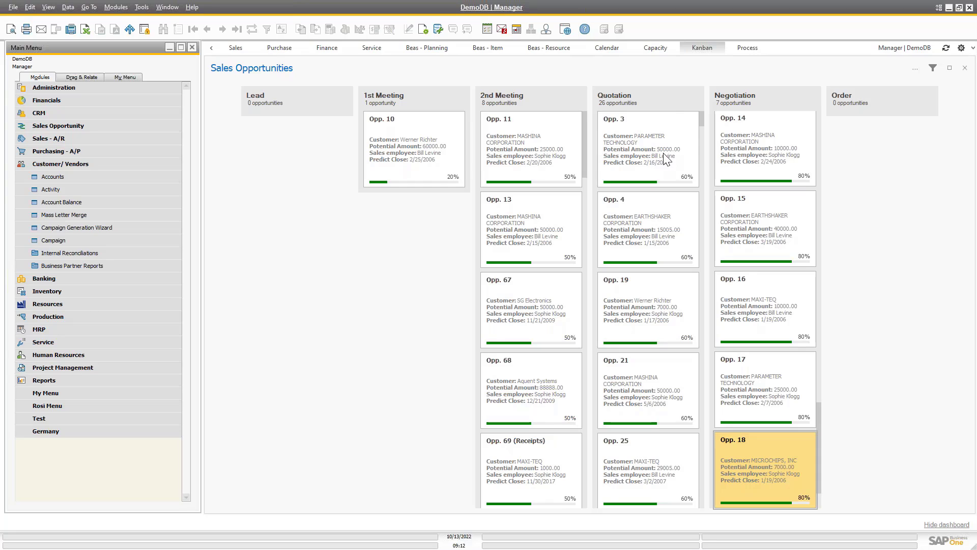
- View the opportunity record of Opp. 3 from the Quotation stage and close it without changes
{"action": "left_click", "coordinate": [640, 147]}
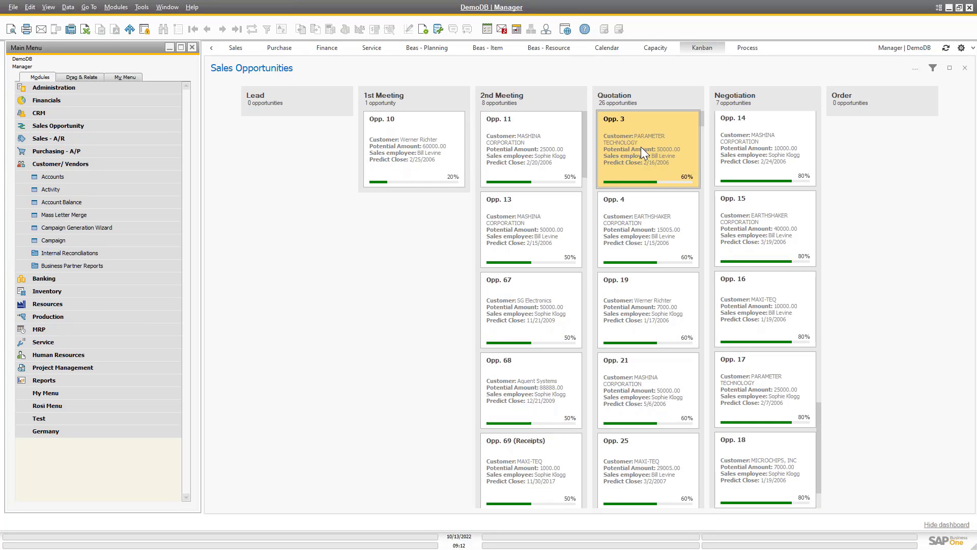
{"action": "double_click", "coordinate": [640, 147]}
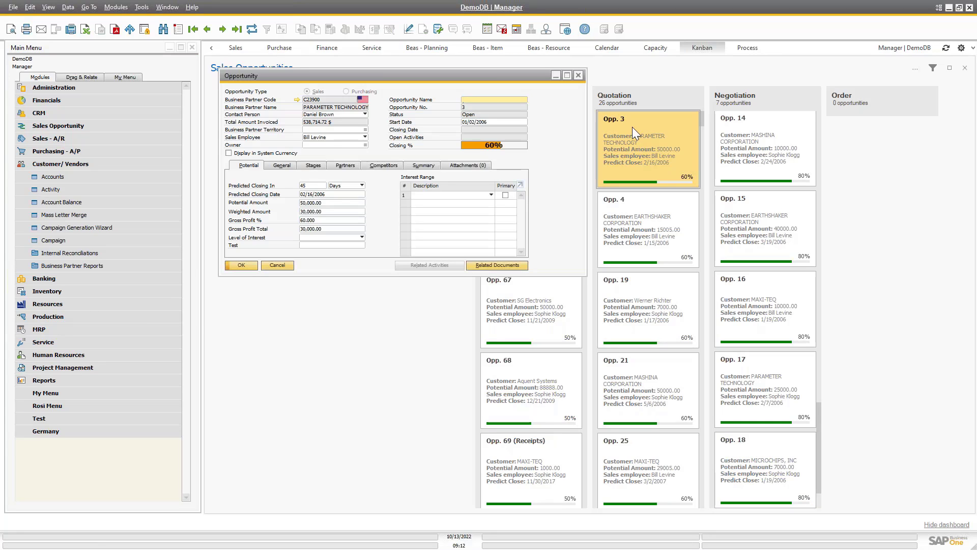
{"action": "left_click", "coordinate": [579, 75]}
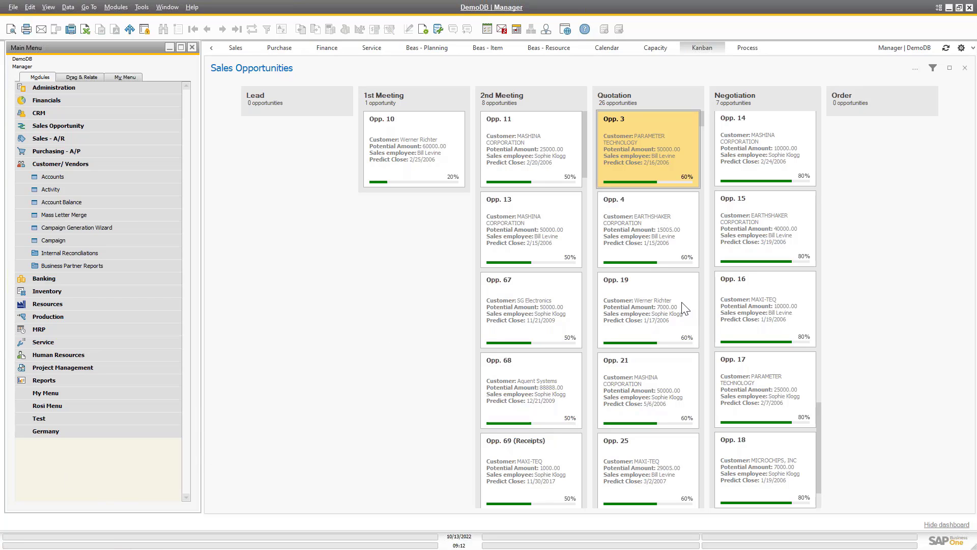
- Open the Sales Process flow in the Process Flow Editor, inspect the Incoming payment and A/R Down Payment elements, and close it unchanged
{"action": "left_click", "coordinate": [753, 51]}
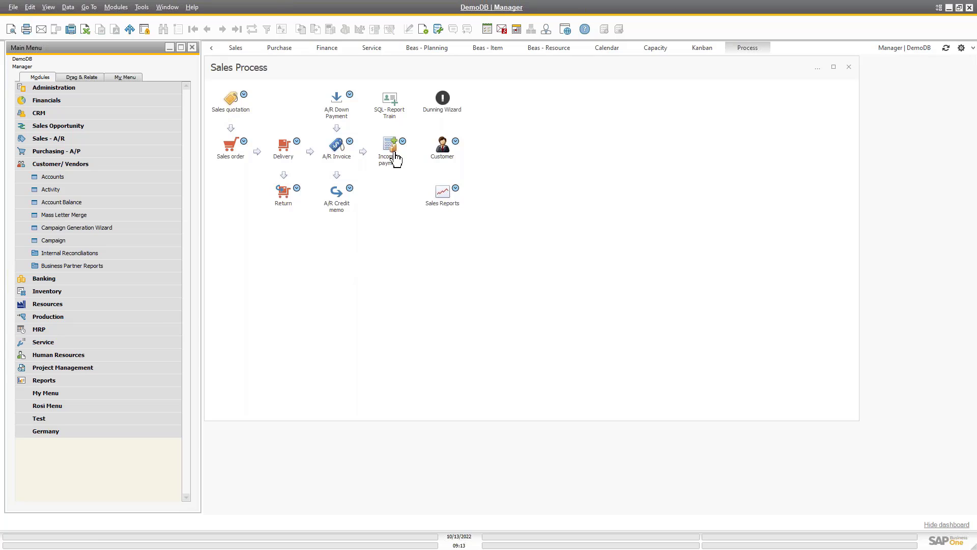
{"action": "left_click", "coordinate": [818, 69]}
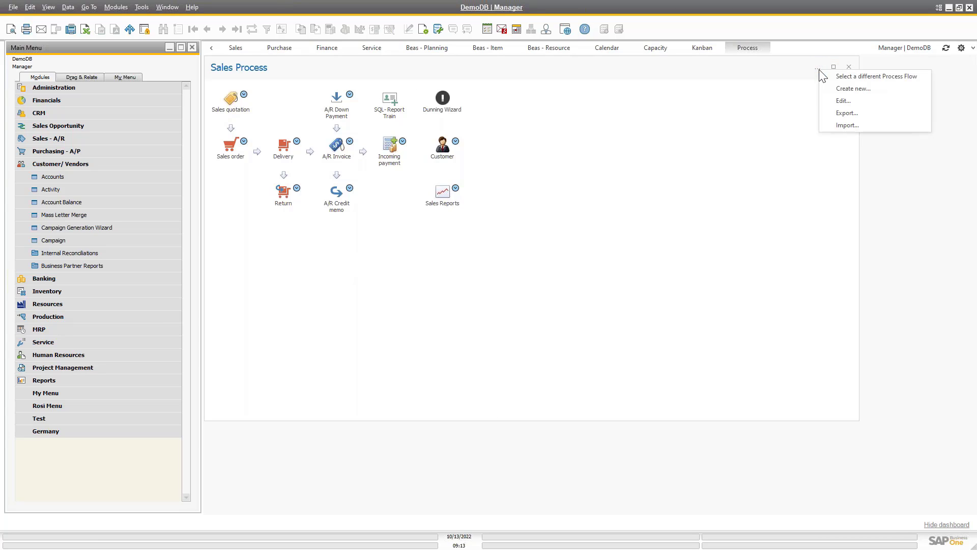
{"action": "left_click", "coordinate": [843, 101]}
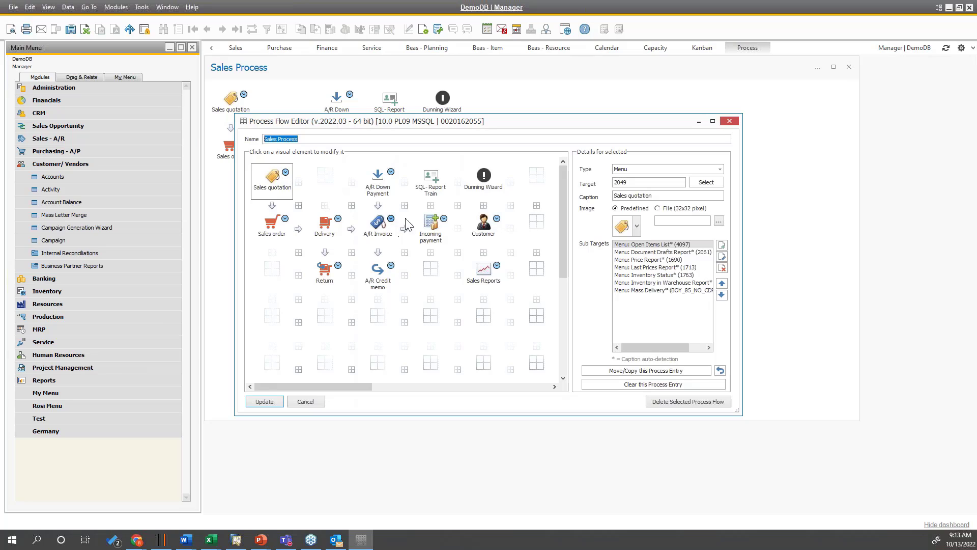
{"action": "left_click", "coordinate": [430, 226]}
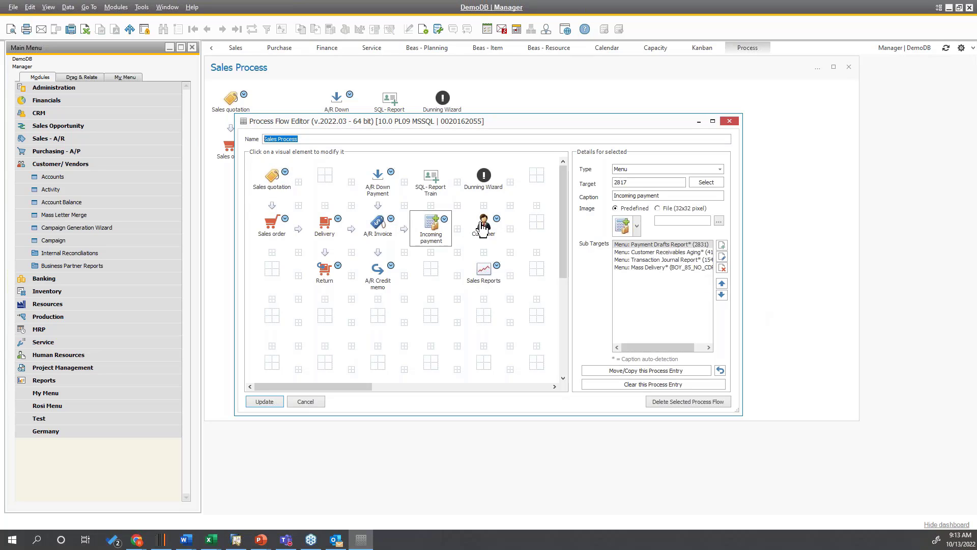
{"action": "left_click", "coordinate": [379, 185]}
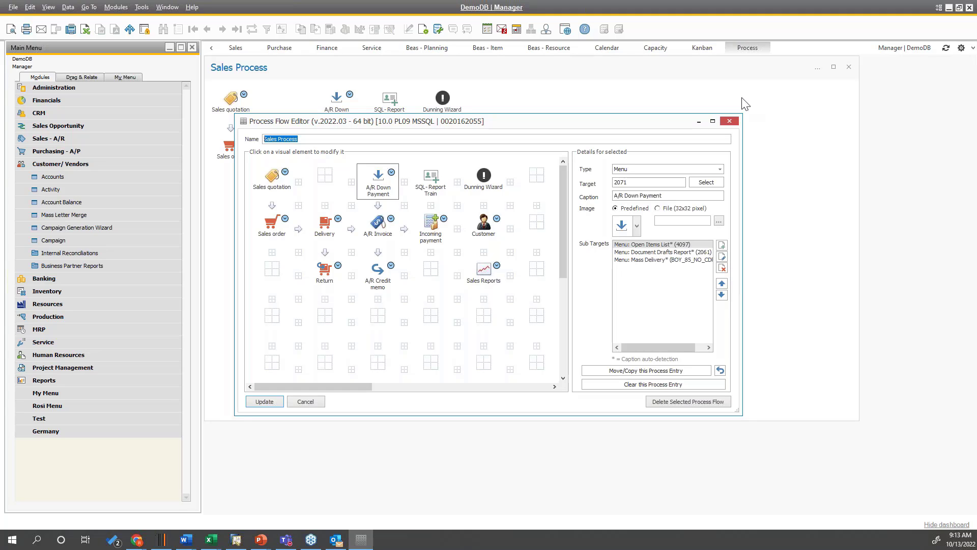
{"action": "left_click", "coordinate": [732, 122]}
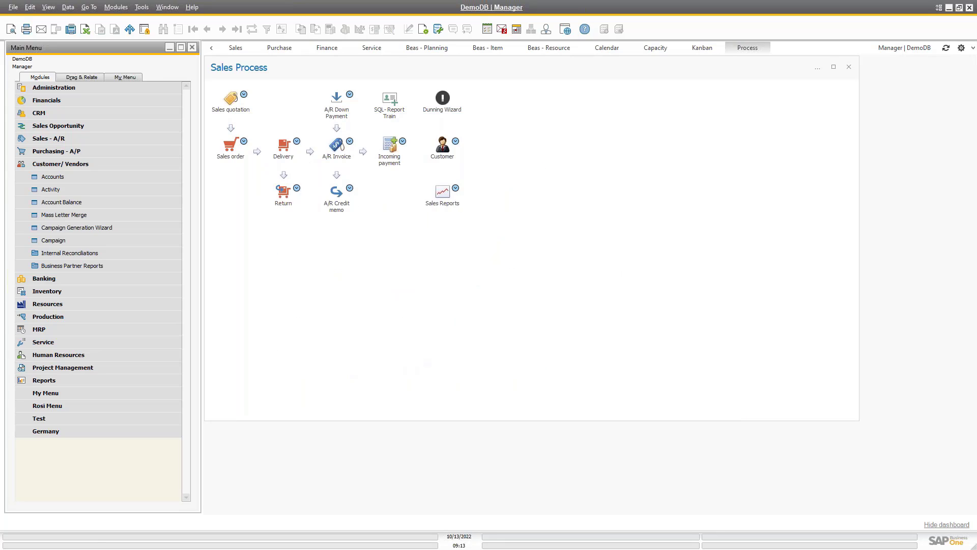
- Open a blank Delivery document from the Sales Process flow and close it without adding anything
{"action": "left_click", "coordinate": [287, 158]}
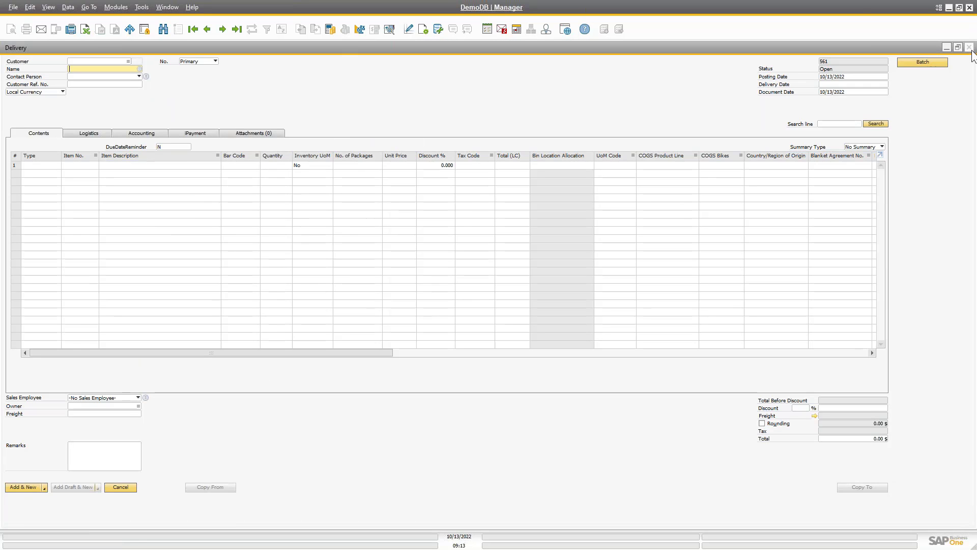
{"action": "left_click", "coordinate": [969, 47]}
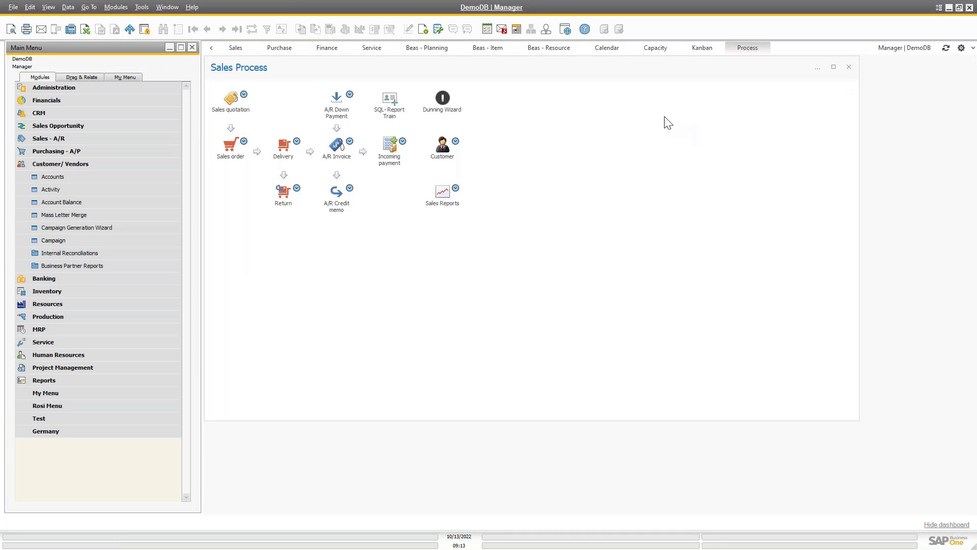
- Remove the dashboard widgets from the Beas - Resource and Beas - Item views, confirming each removal
{"action": "left_click", "coordinate": [545, 47]}
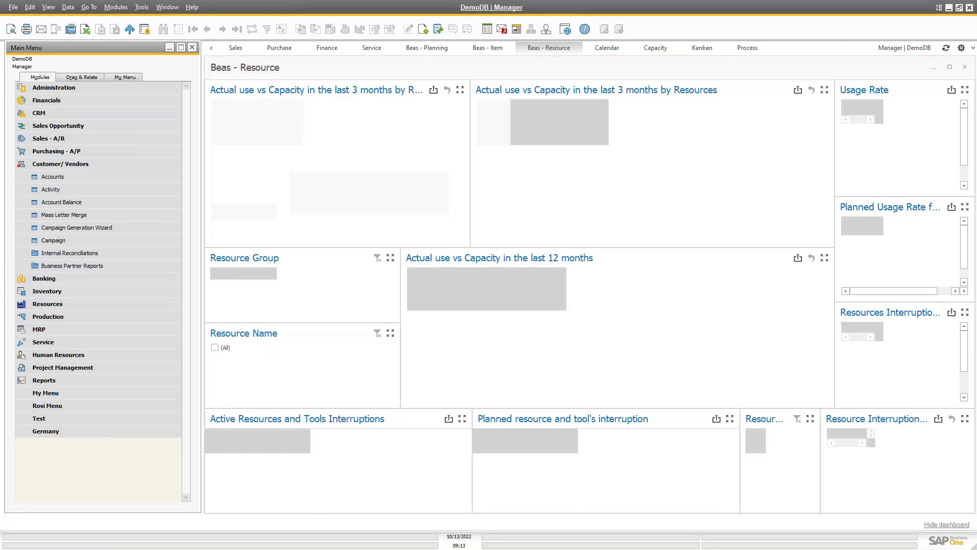
{"action": "left_click", "coordinate": [964, 66]}
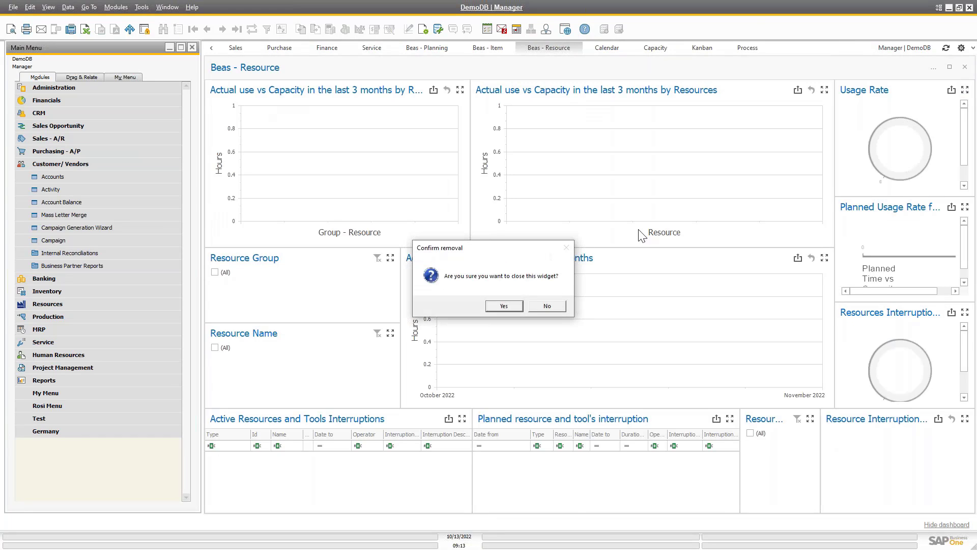
{"action": "left_click", "coordinate": [518, 307]}
{"action": "left_click", "coordinate": [497, 51]}
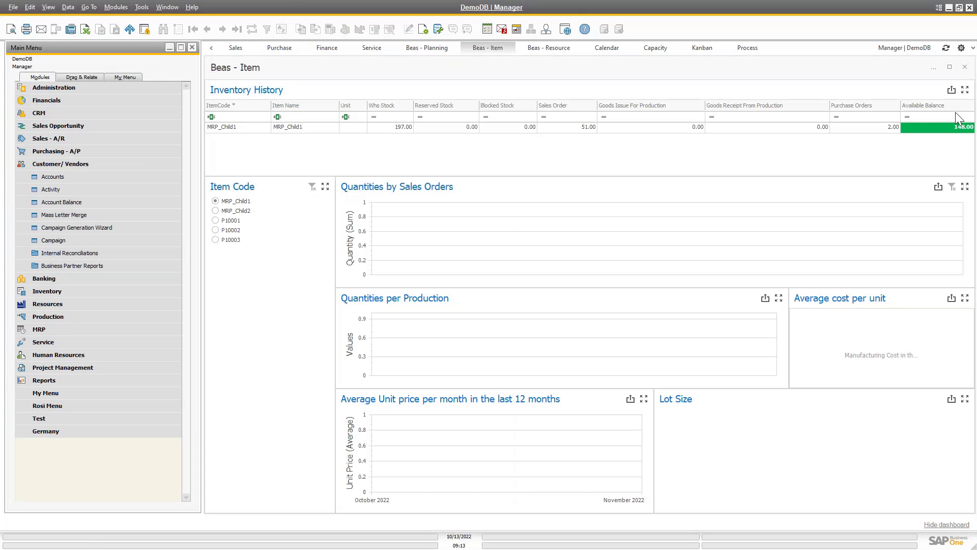
{"action": "left_click", "coordinate": [964, 67]}
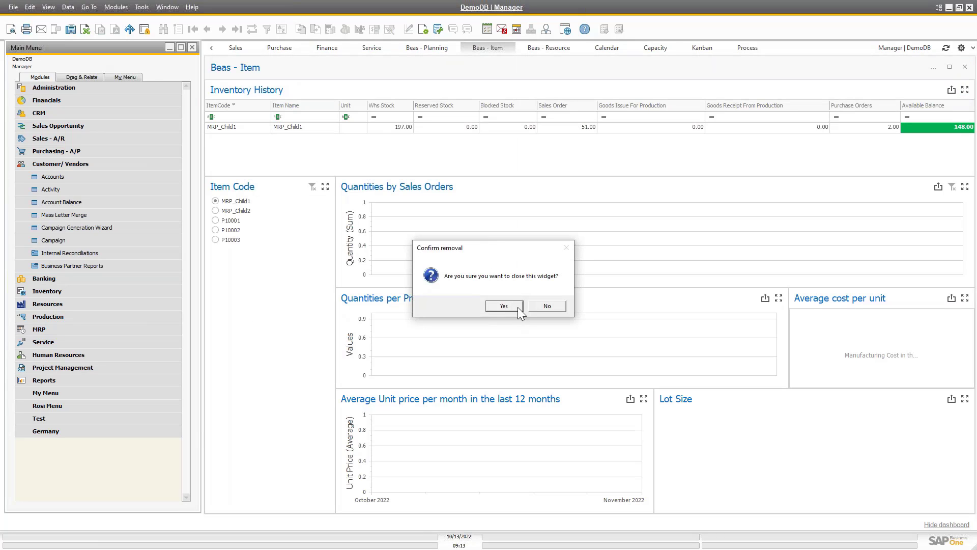
{"action": "left_click", "coordinate": [504, 306]}
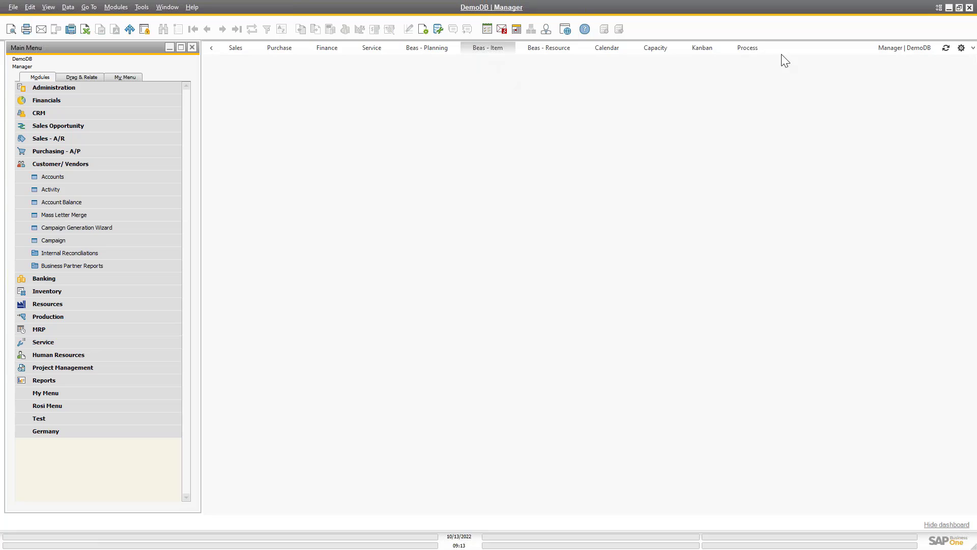
- Delete the Beas - Item and Beas - Planning views in the View Settings
{"action": "left_click", "coordinate": [548, 50]}
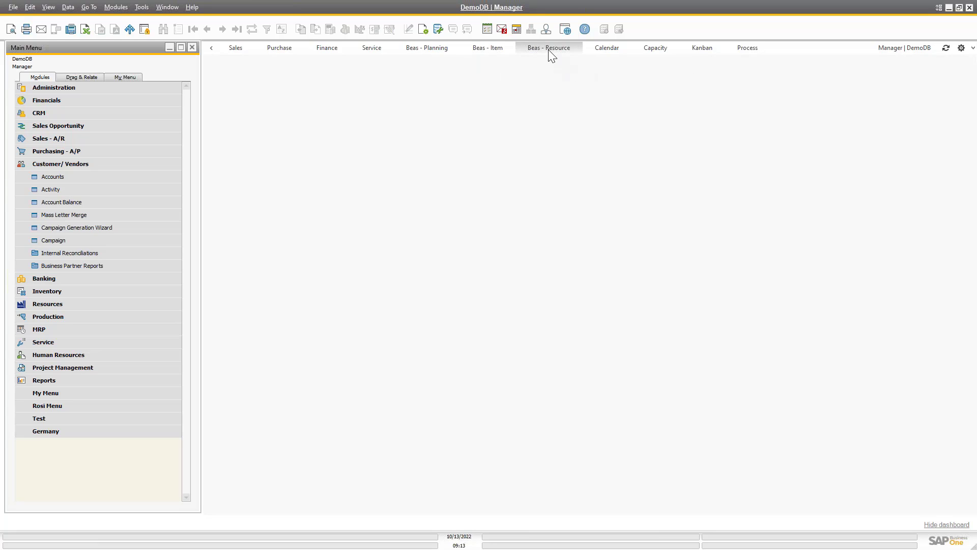
{"action": "left_click", "coordinate": [973, 49]}
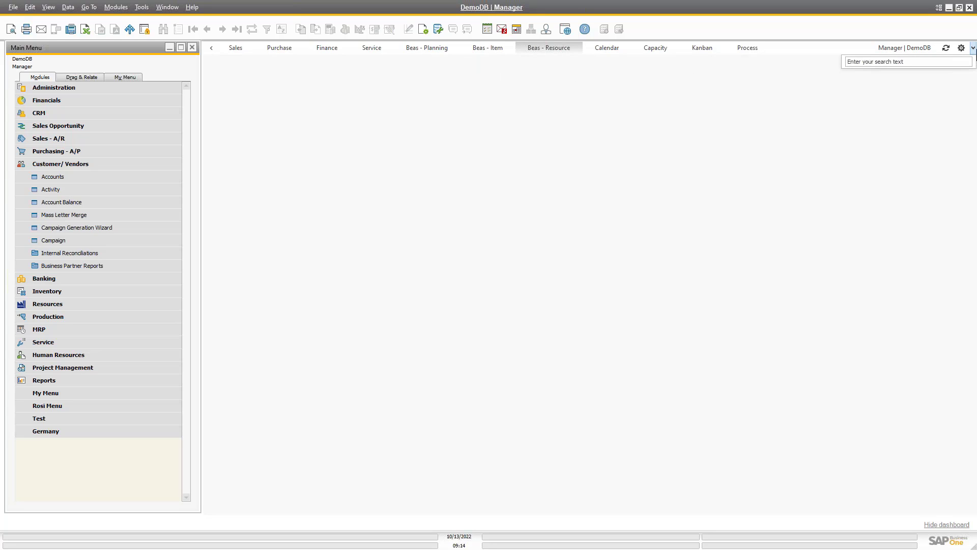
{"action": "left_click", "coordinate": [961, 48]}
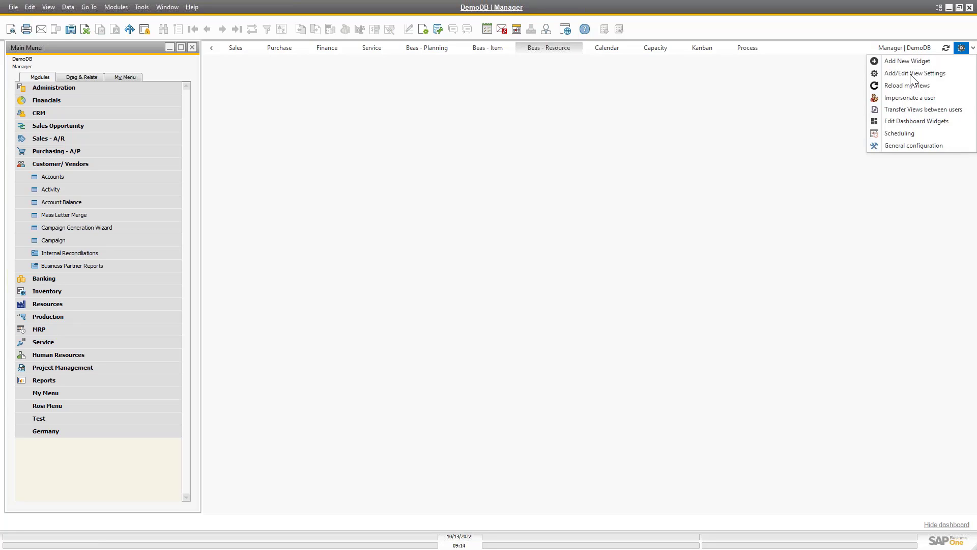
{"action": "left_click", "coordinate": [911, 76]}
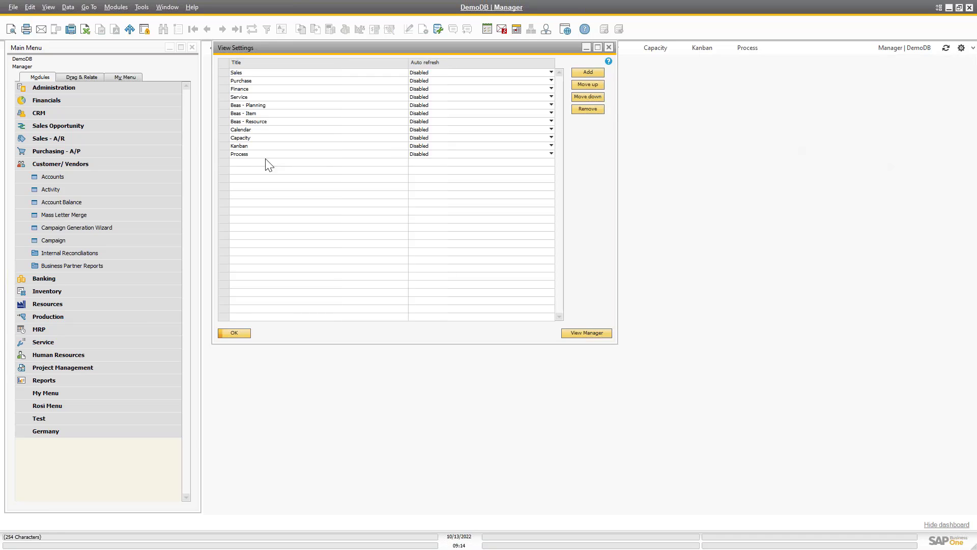
{"action": "left_click", "coordinate": [224, 112]}
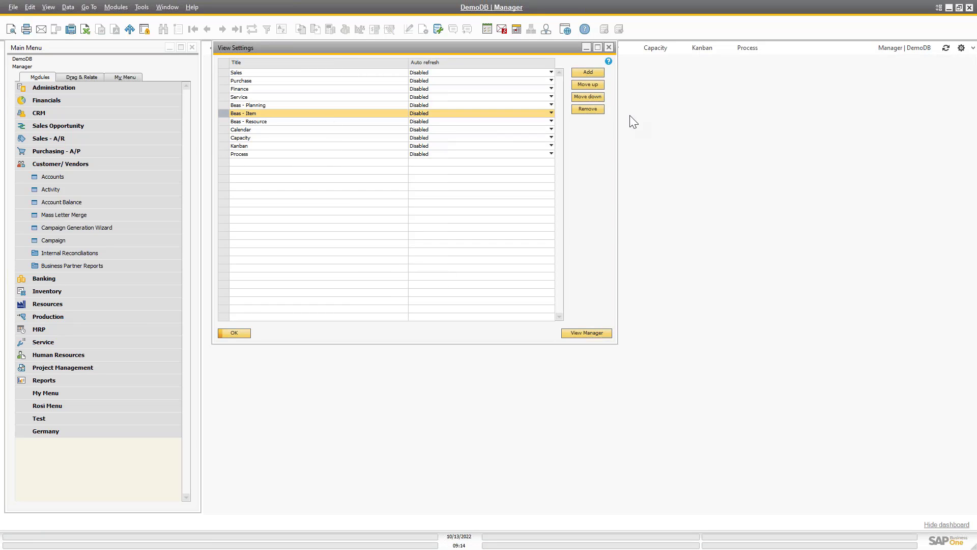
{"action": "left_click", "coordinate": [588, 109]}
{"action": "left_click", "coordinate": [388, 293]}
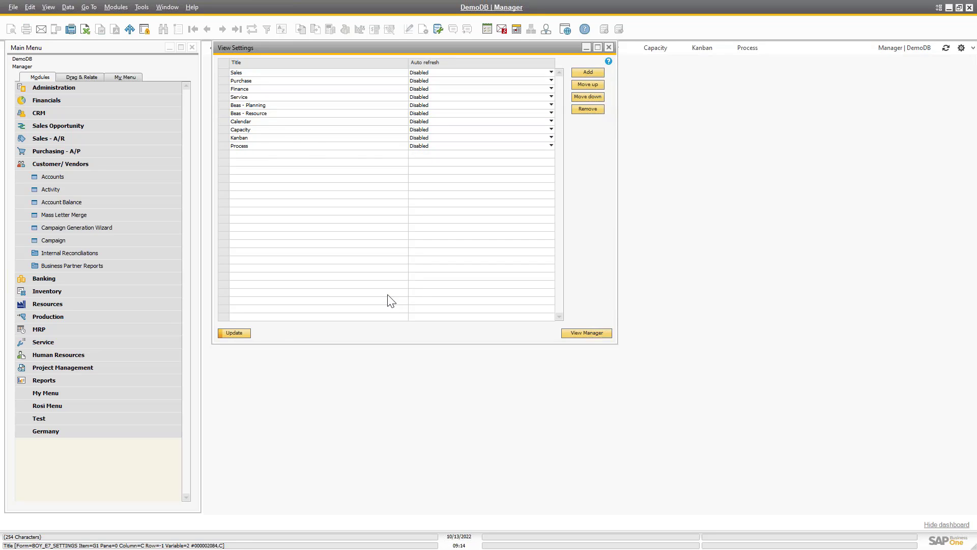
{"action": "left_click", "coordinate": [223, 104]}
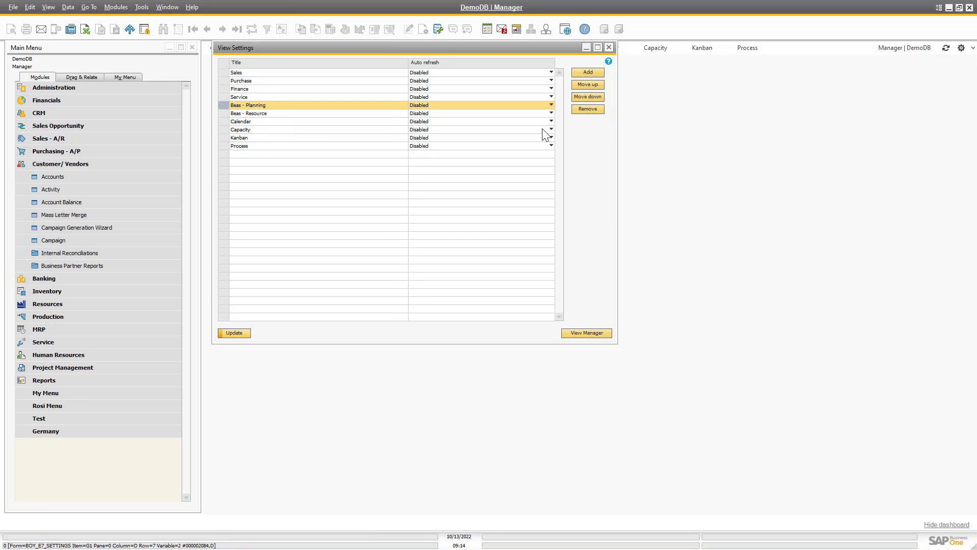
{"action": "left_click", "coordinate": [597, 109]}
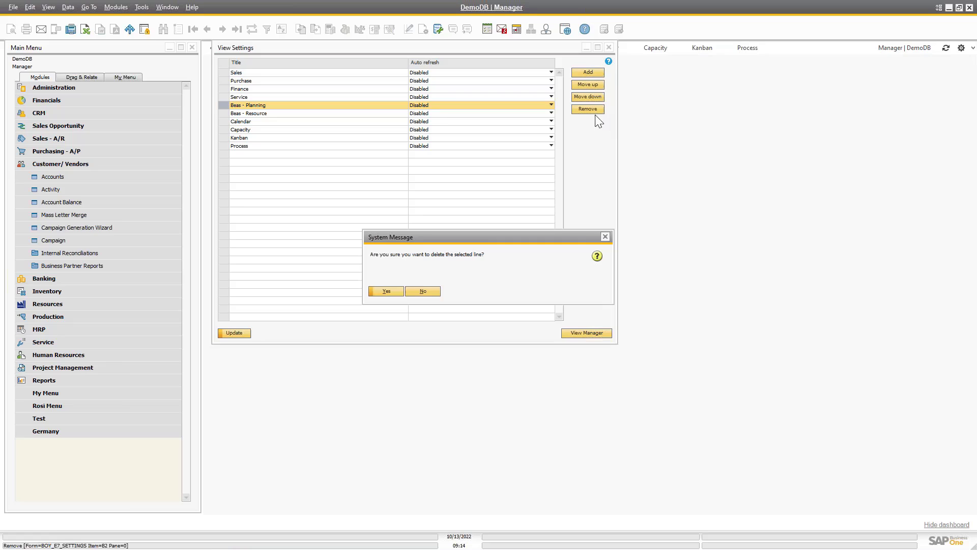
{"action": "left_click", "coordinate": [392, 290]}
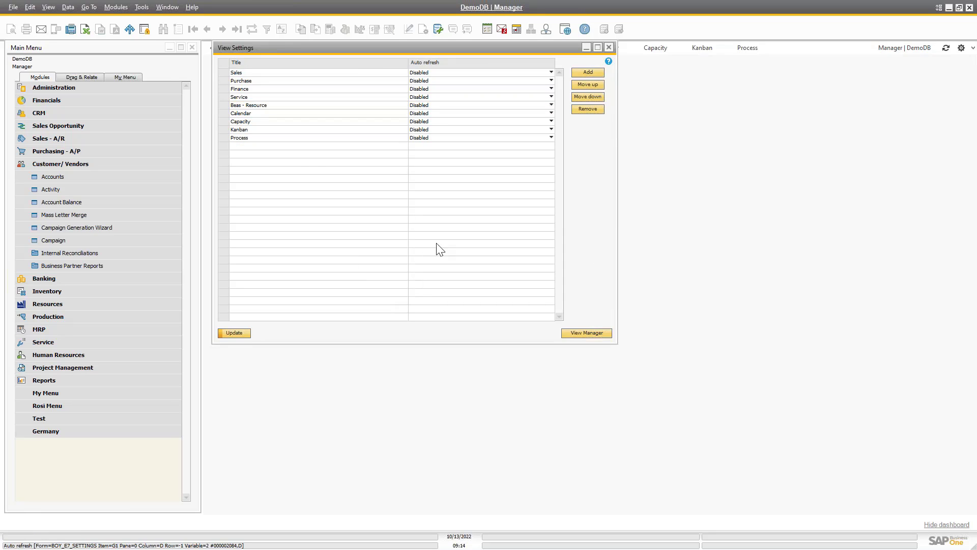
- Rename the Beas - Resource view as Webinar and save the view settings
{"action": "left_click", "coordinate": [224, 104]}
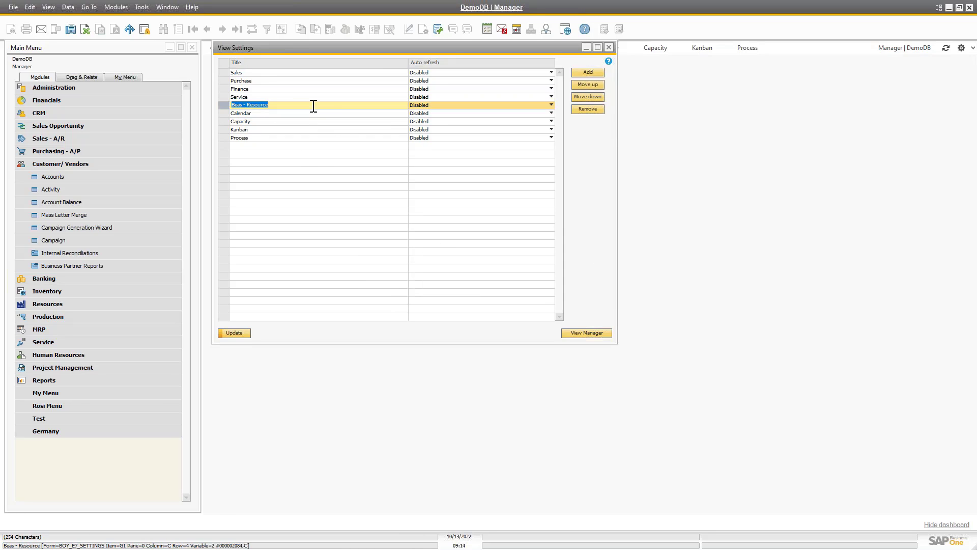
{"action": "type", "text": "Webinar"}
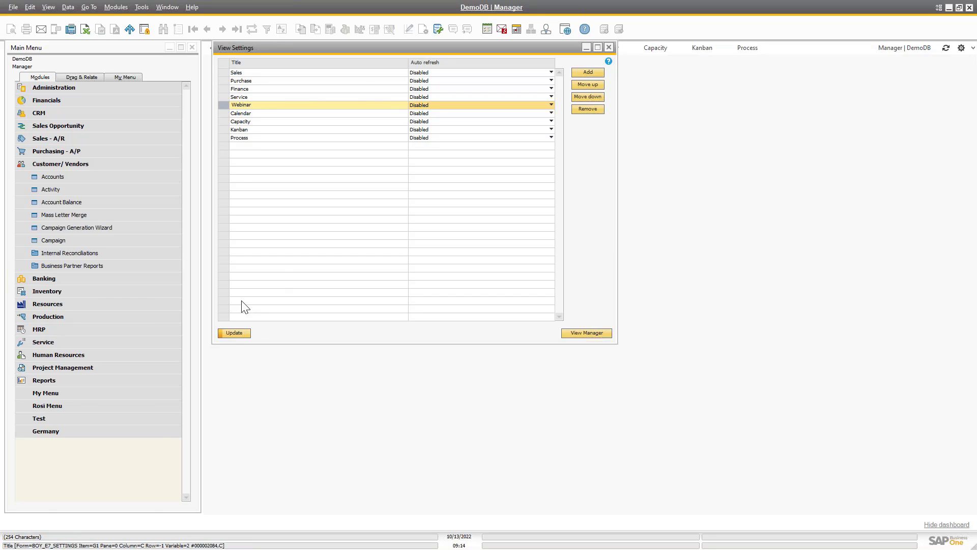
{"action": "left_click", "coordinate": [232, 333]}
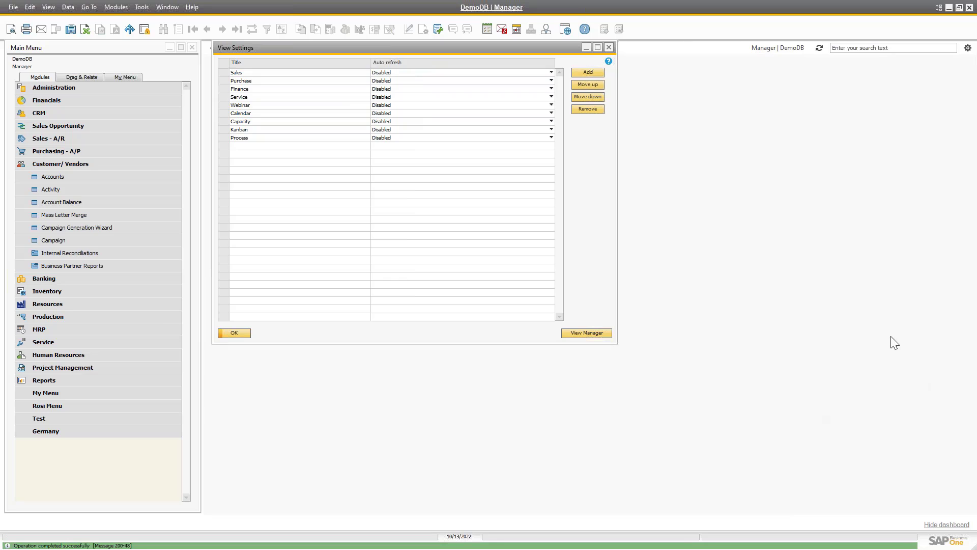
{"action": "left_click", "coordinate": [243, 332]}
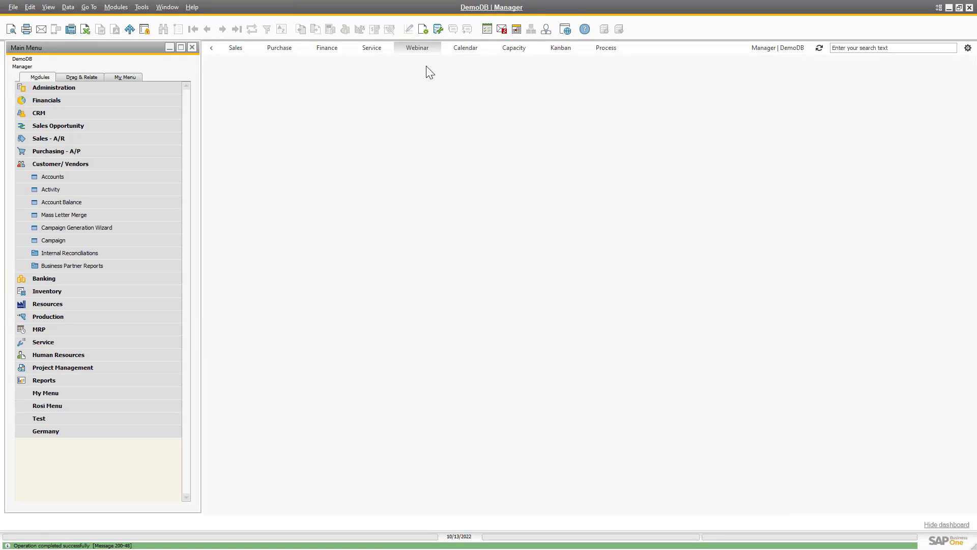
- Add the My Recent Updates widget to the Webinar view and stretch it to the full height of the workspace
{"action": "left_click", "coordinate": [471, 49]}
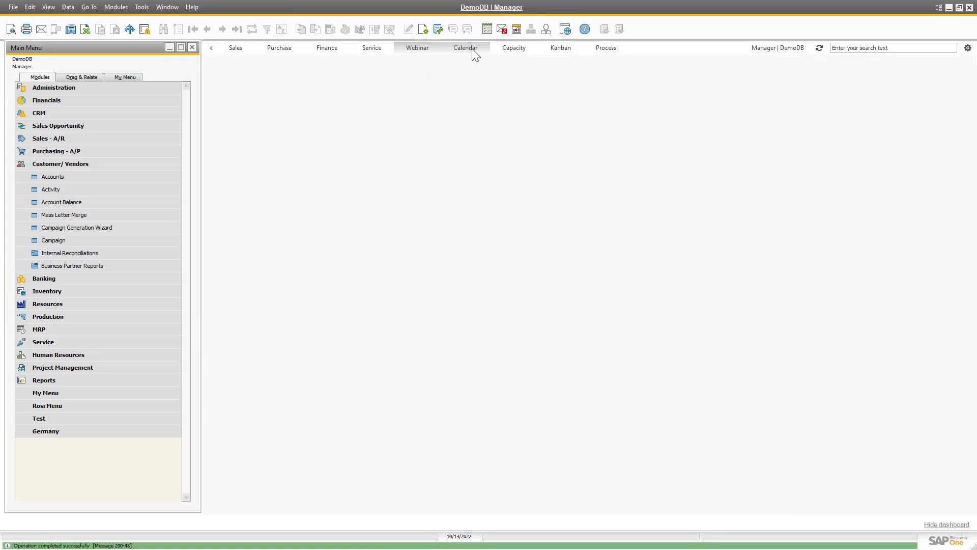
{"action": "left_click", "coordinate": [418, 50]}
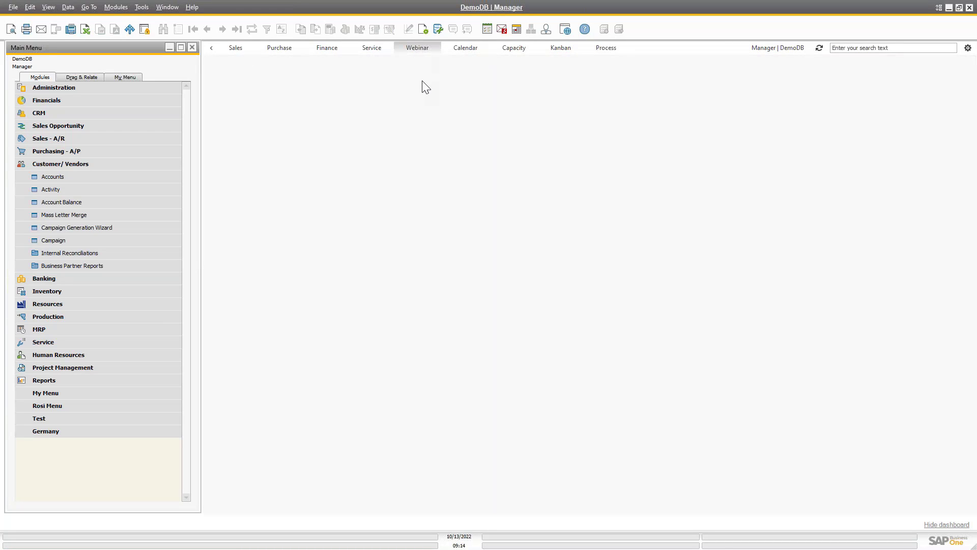
{"action": "left_click", "coordinate": [967, 48]}
{"action": "left_click", "coordinate": [917, 61]}
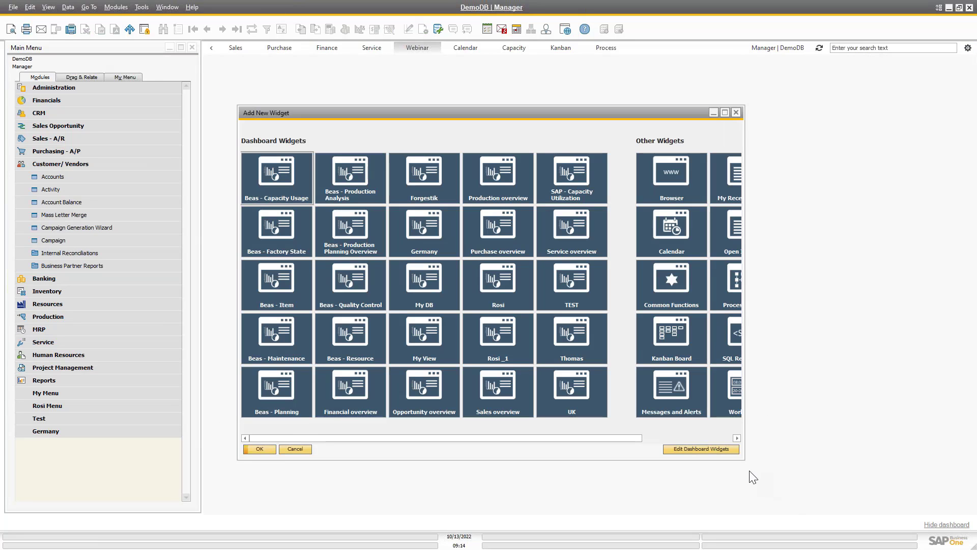
{"action": "left_click_drag", "start_coordinate": [744, 459], "coordinate": [901, 530]}
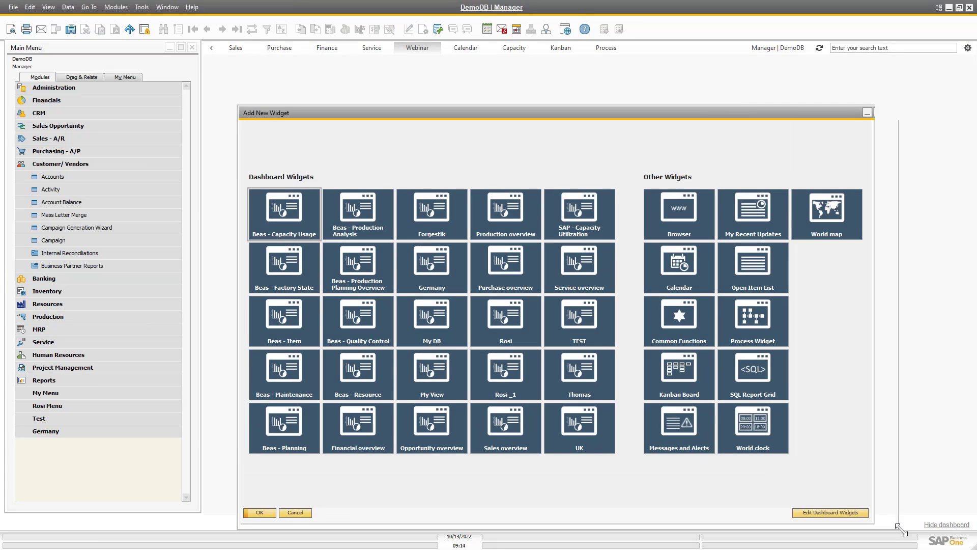
{"action": "left_click_drag", "start_coordinate": [630, 108], "coordinate": [573, 52]}
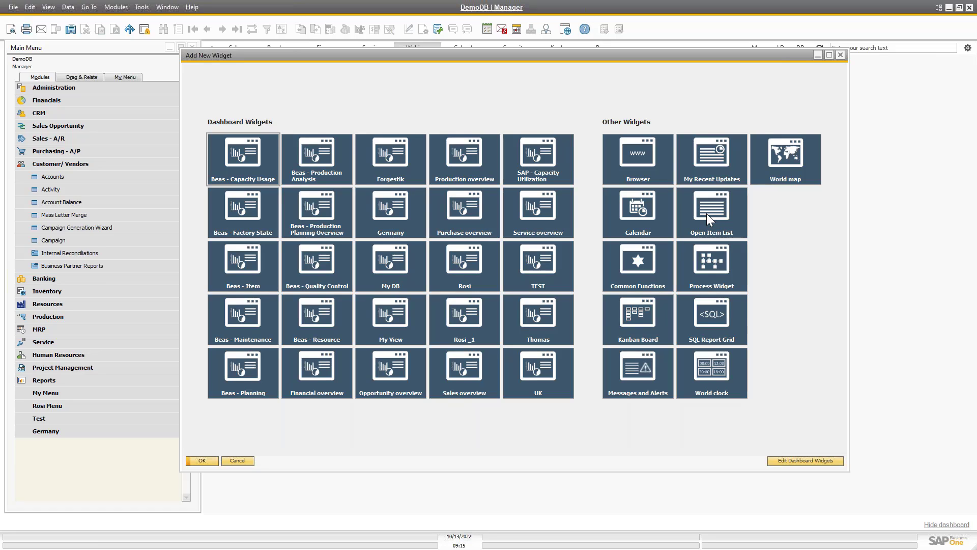
{"action": "left_click", "coordinate": [713, 172]}
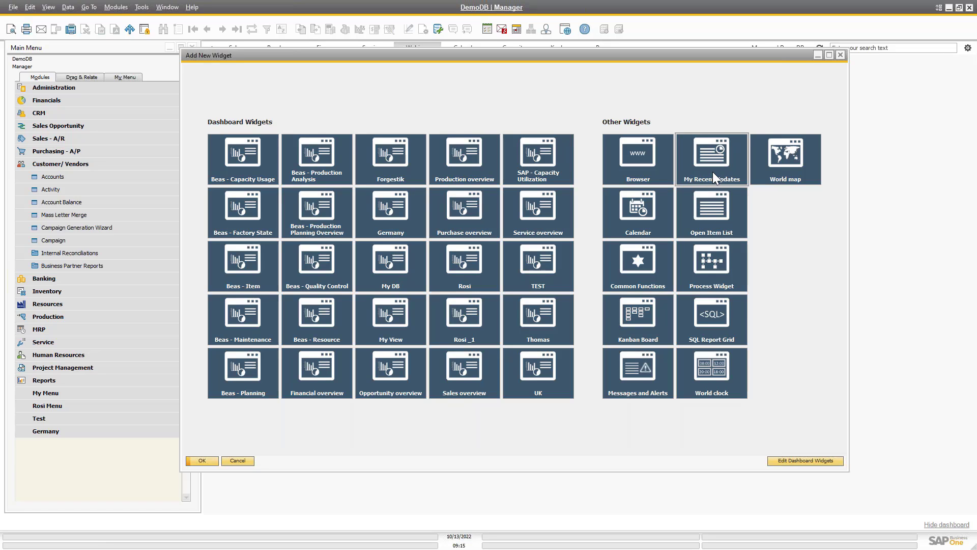
{"action": "left_click", "coordinate": [199, 459]}
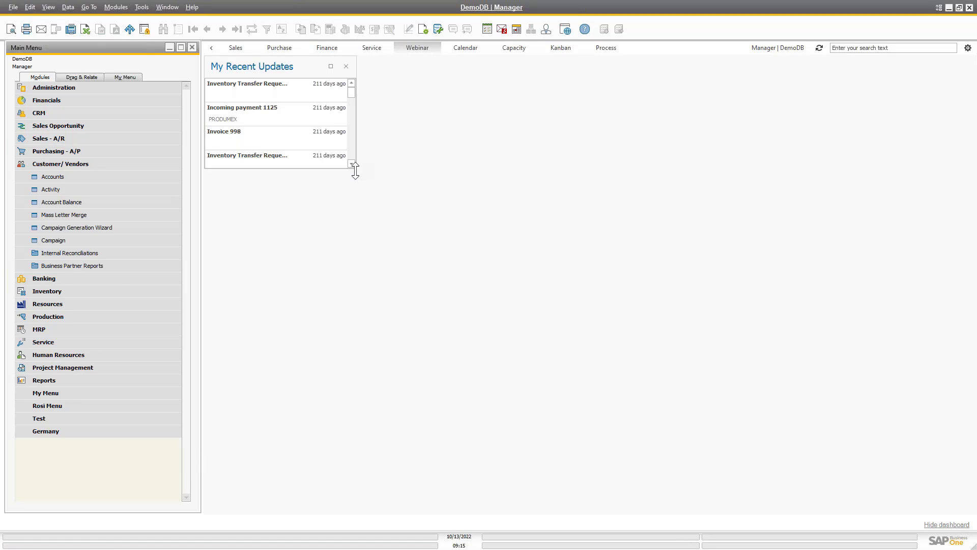
{"action": "left_click_drag", "start_coordinate": [355, 171], "coordinate": [356, 514]}
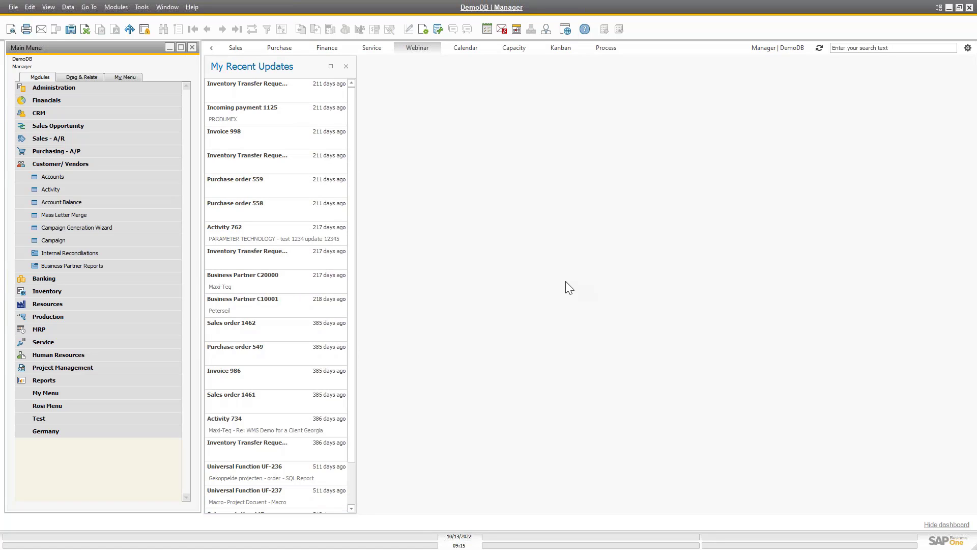
- Add the Common Functions widget beside My Recent Updates in the Webinar view and make it taller
{"action": "left_click", "coordinate": [968, 48]}
{"action": "left_click", "coordinate": [941, 70]}
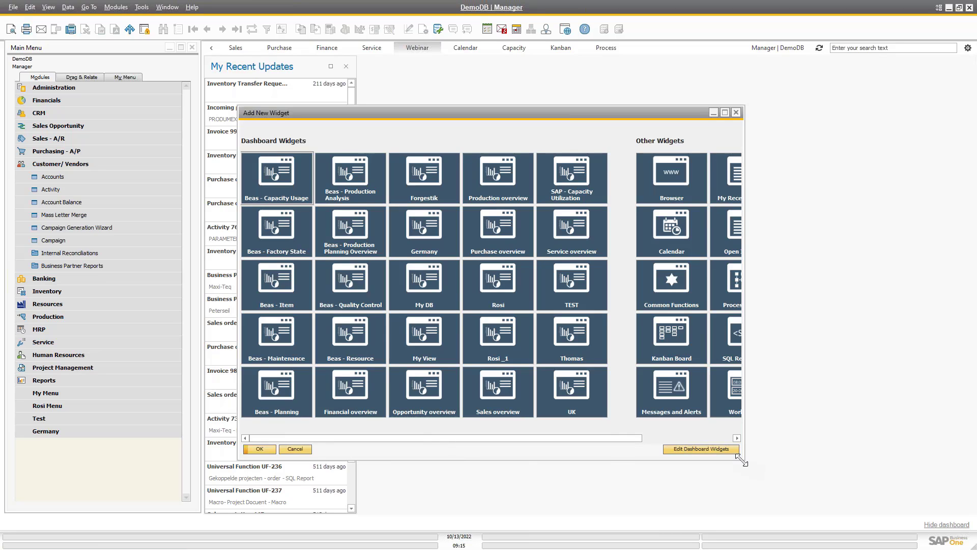
{"action": "left_click_drag", "start_coordinate": [743, 462], "coordinate": [889, 475]}
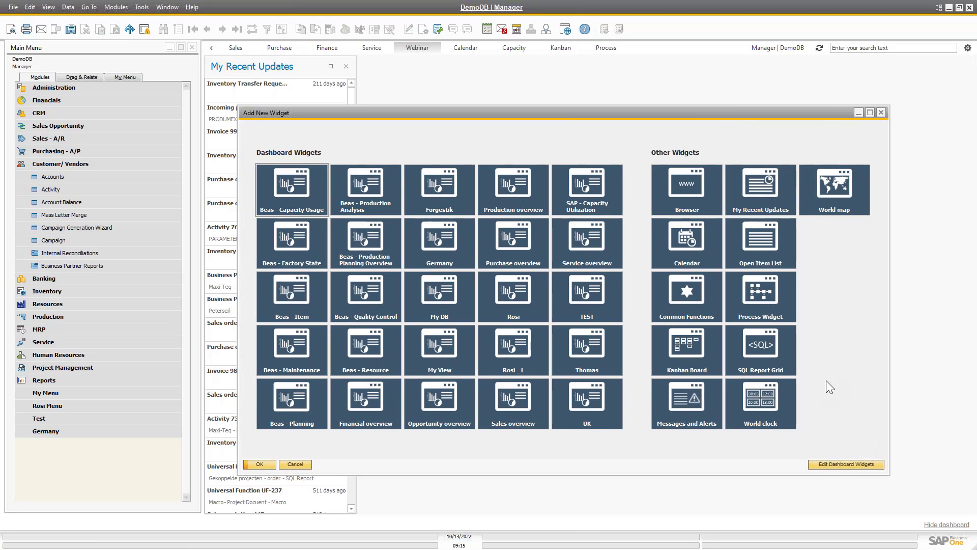
{"action": "left_click", "coordinate": [689, 295]}
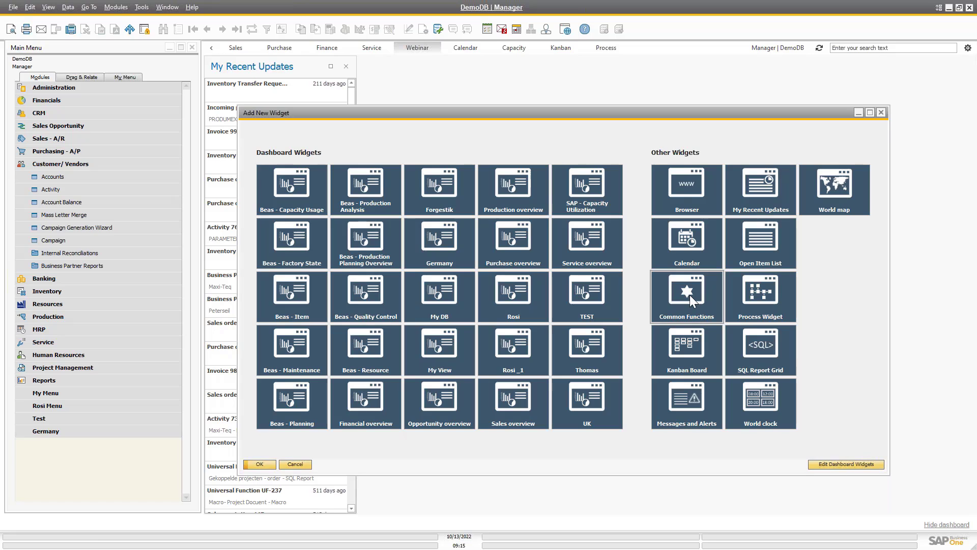
{"action": "left_click", "coordinate": [255, 465]}
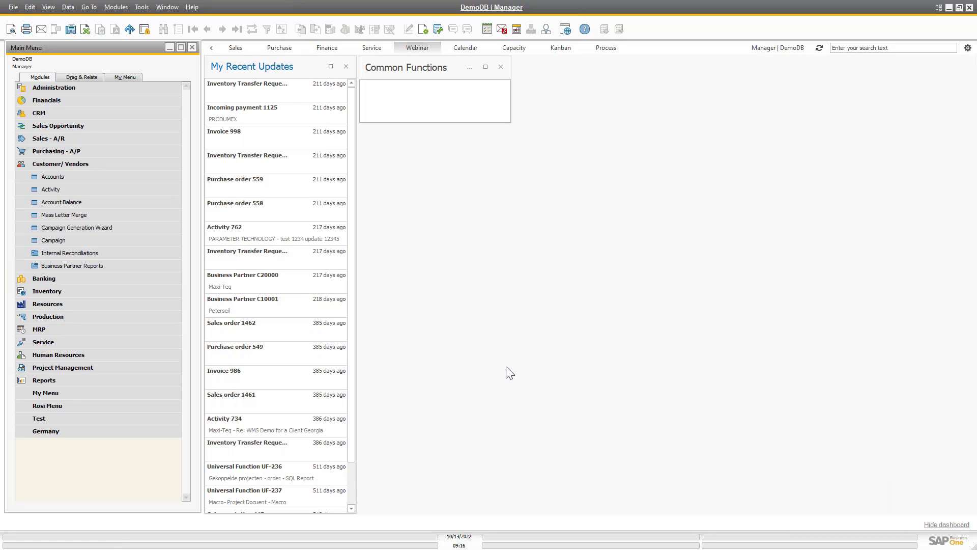
{"action": "left_click_drag", "start_coordinate": [509, 122], "coordinate": [577, 236]}
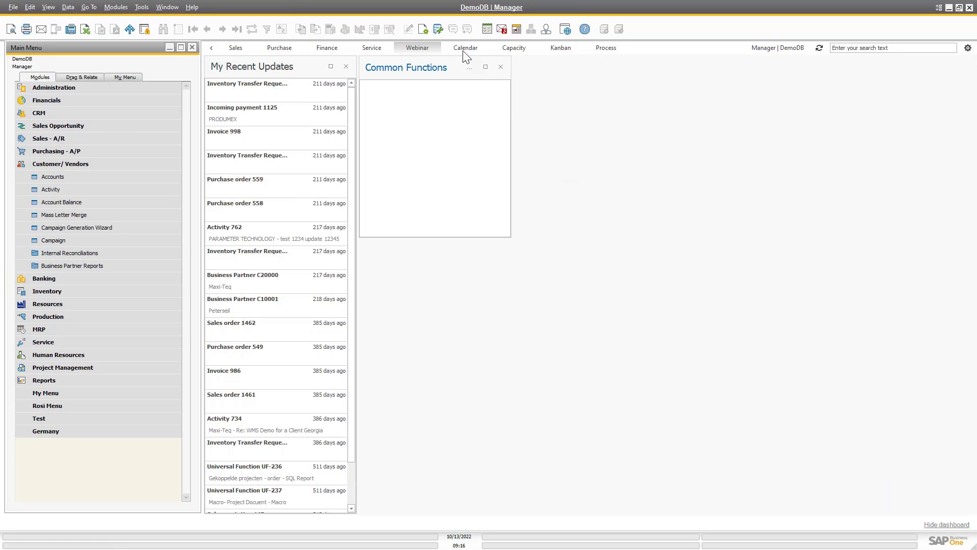
- Add a Menu-type shortcut to Kundenauftrag from the Sales - A/R module in the Common Functions widget
{"action": "left_click", "coordinate": [469, 67]}
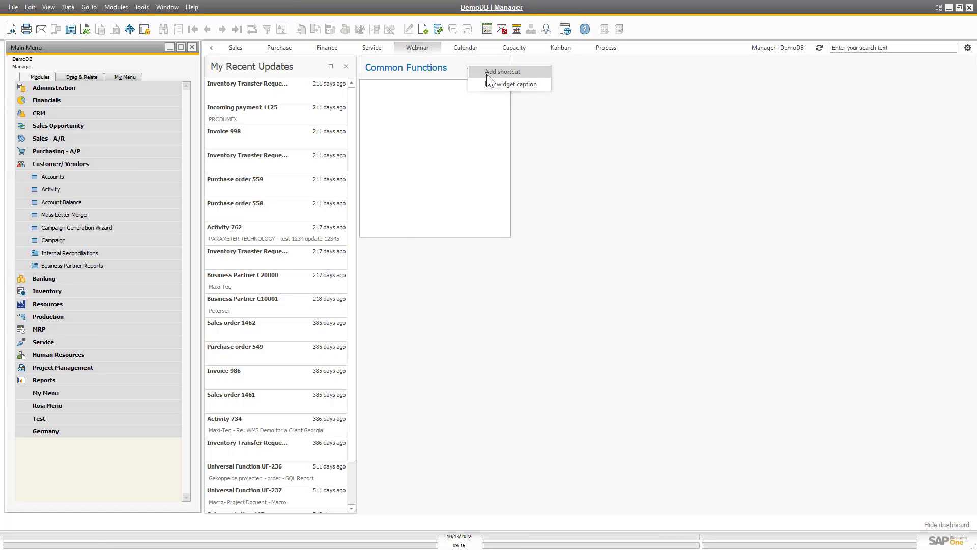
{"action": "left_click", "coordinate": [488, 72]}
{"action": "left_click", "coordinate": [572, 246]}
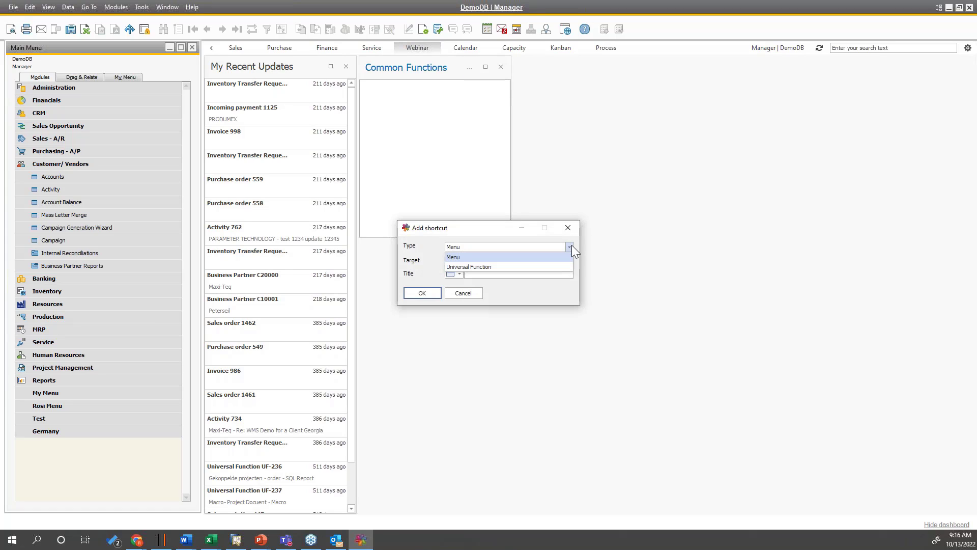
{"action": "left_click", "coordinate": [527, 253]}
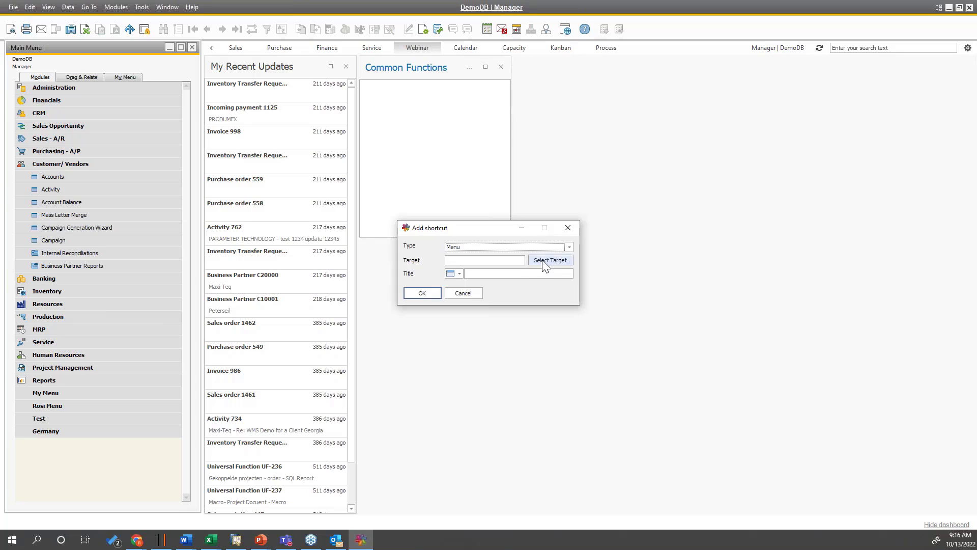
{"action": "left_click", "coordinate": [534, 260]}
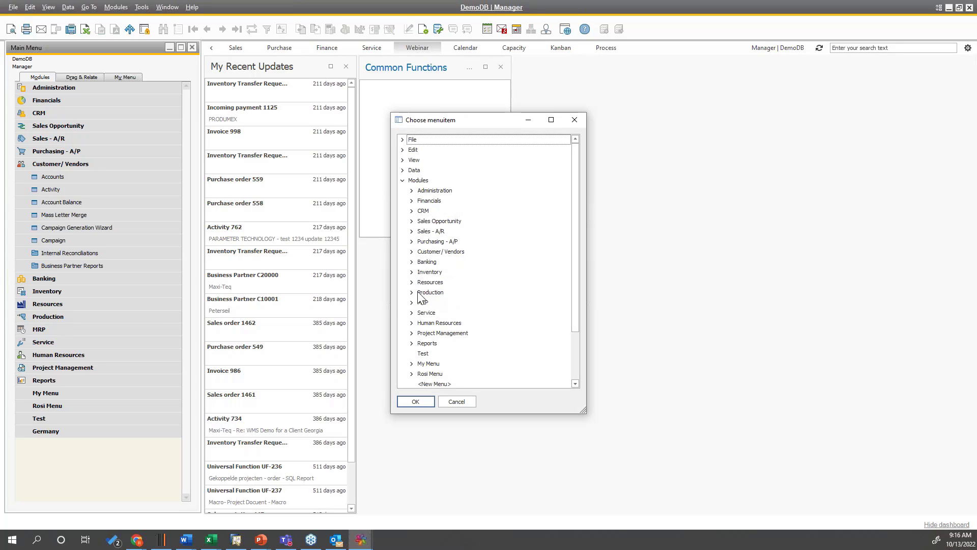
{"action": "left_click", "coordinate": [411, 231]}
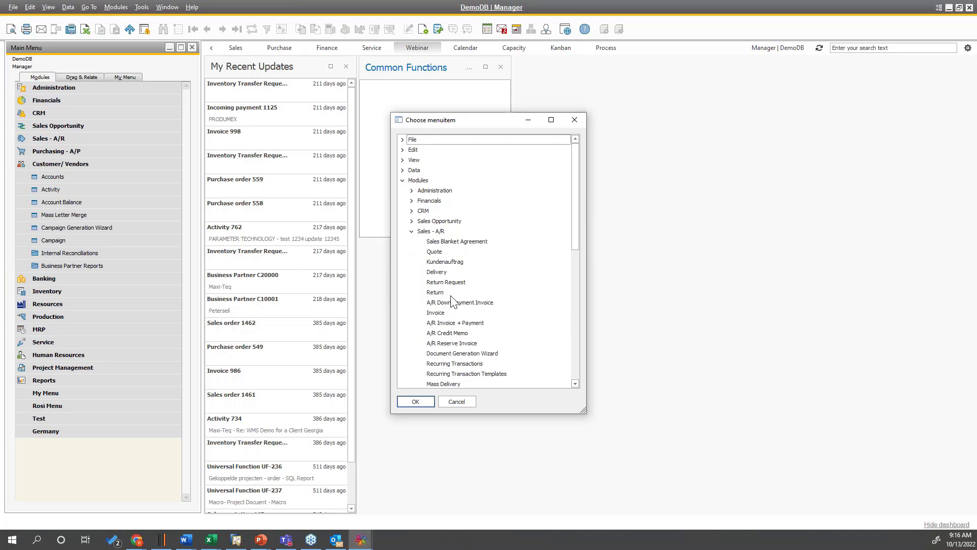
{"action": "left_click", "coordinate": [445, 261]}
{"action": "left_click", "coordinate": [422, 400]}
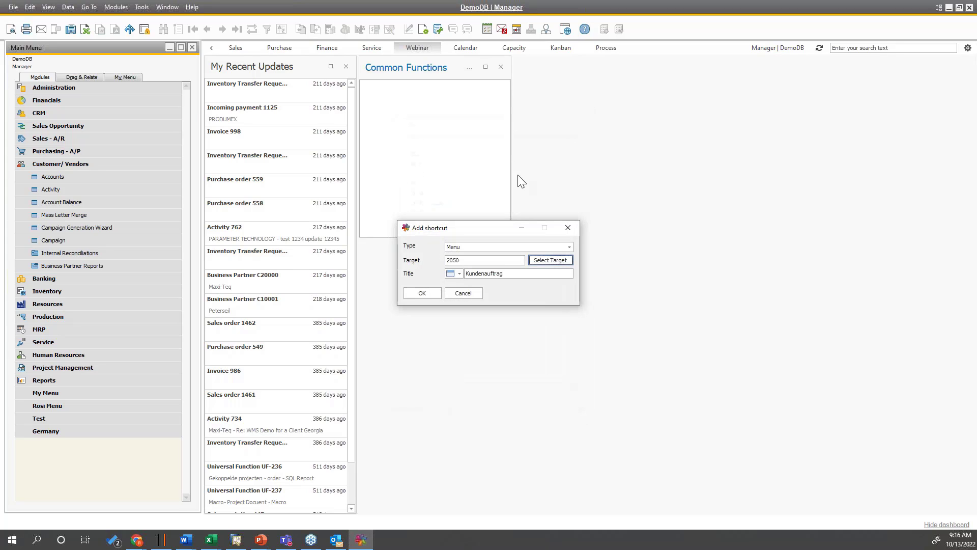
{"action": "left_click", "coordinate": [435, 292]}
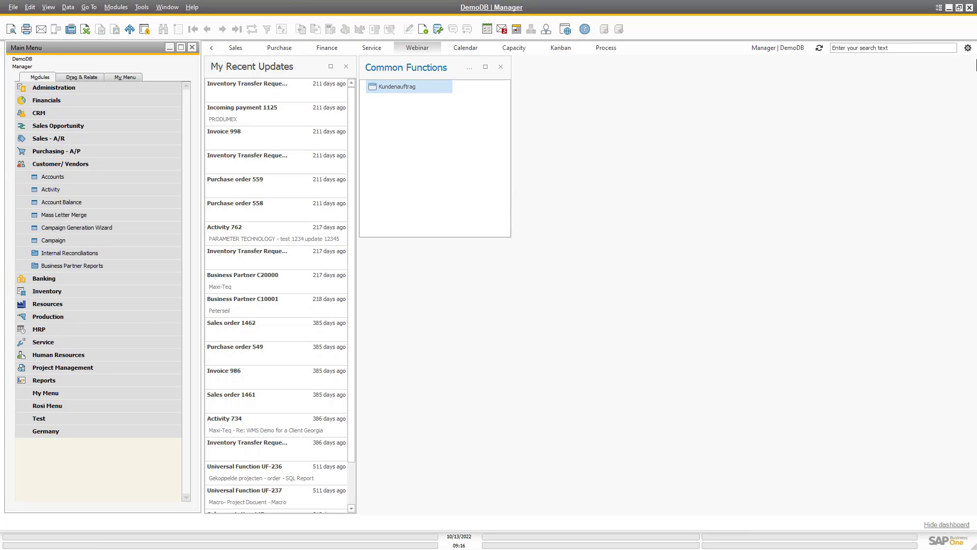
- Add the World clock widget to the Webinar view
{"action": "left_click", "coordinate": [967, 48]}
{"action": "left_click", "coordinate": [925, 61]}
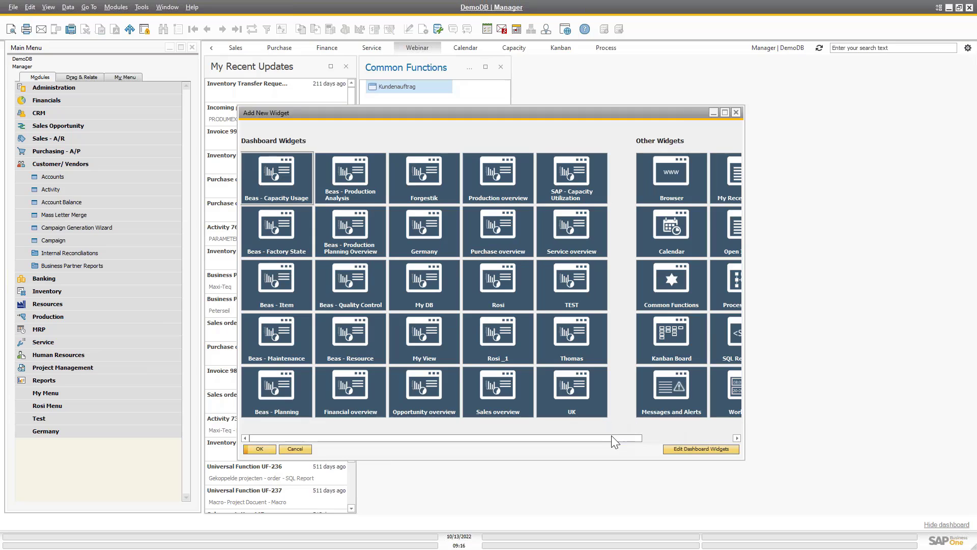
{"action": "left_click_drag", "start_coordinate": [736, 459], "coordinate": [972, 507]}
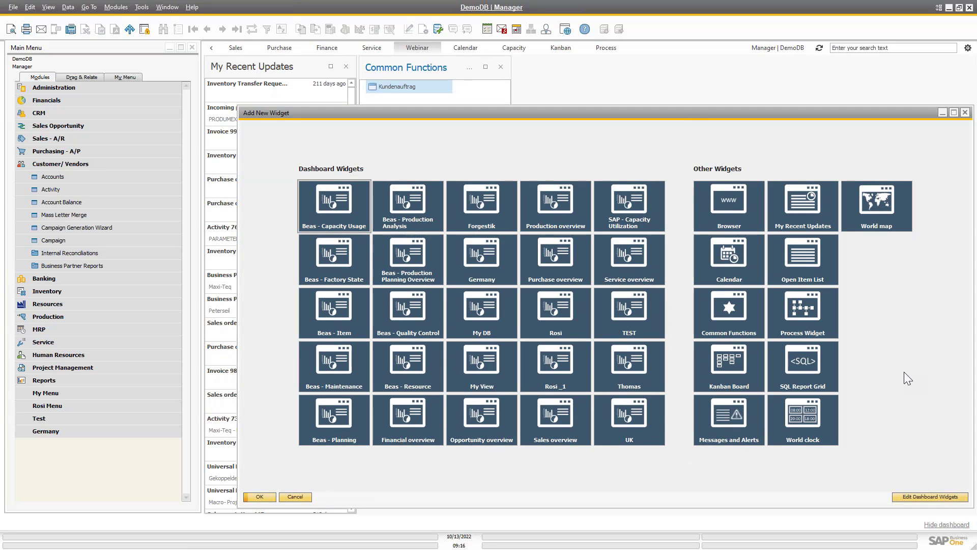
{"action": "left_click", "coordinate": [813, 416]}
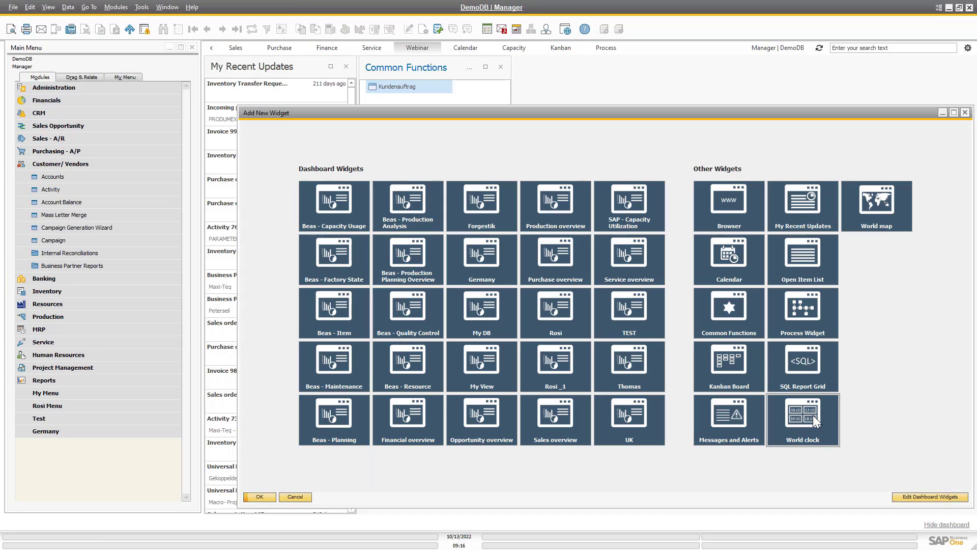
{"action": "left_click", "coordinate": [273, 497]}
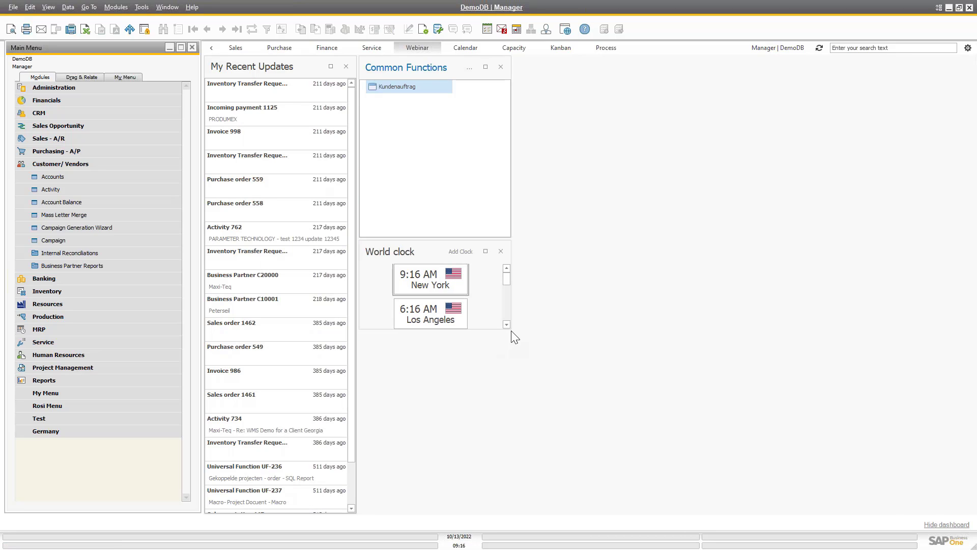
- Resize the World clock widget to fit two columns of clocks and move it to the right of Common Functions
{"action": "left_click_drag", "start_coordinate": [511, 329], "coordinate": [589, 513]}
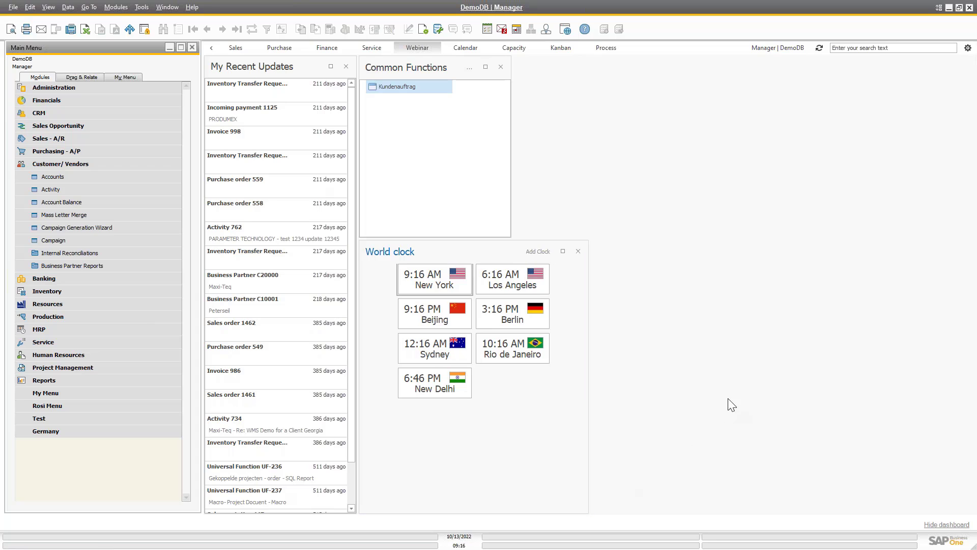
{"action": "left_click_drag", "start_coordinate": [493, 249], "coordinate": [656, 71]}
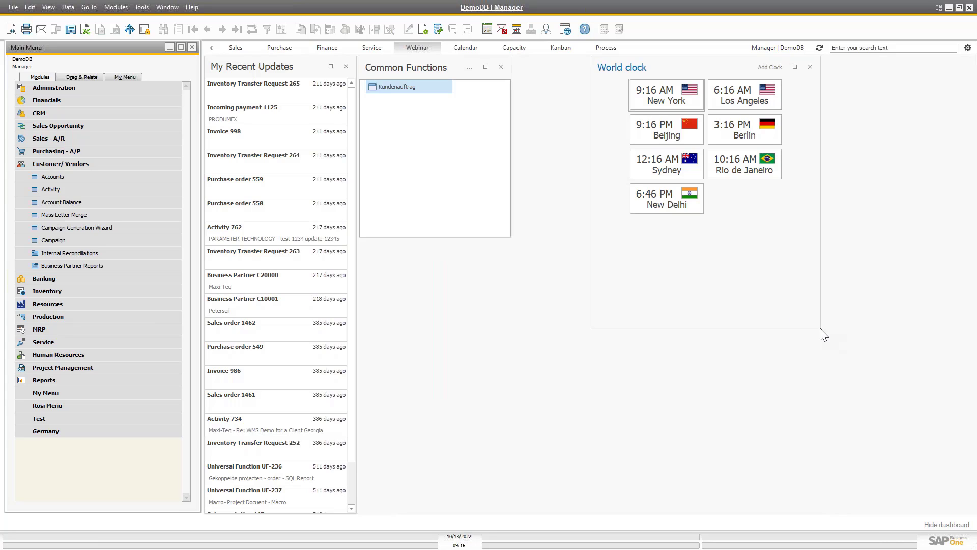
{"action": "left_click_drag", "start_coordinate": [825, 336], "coordinate": [676, 237]}
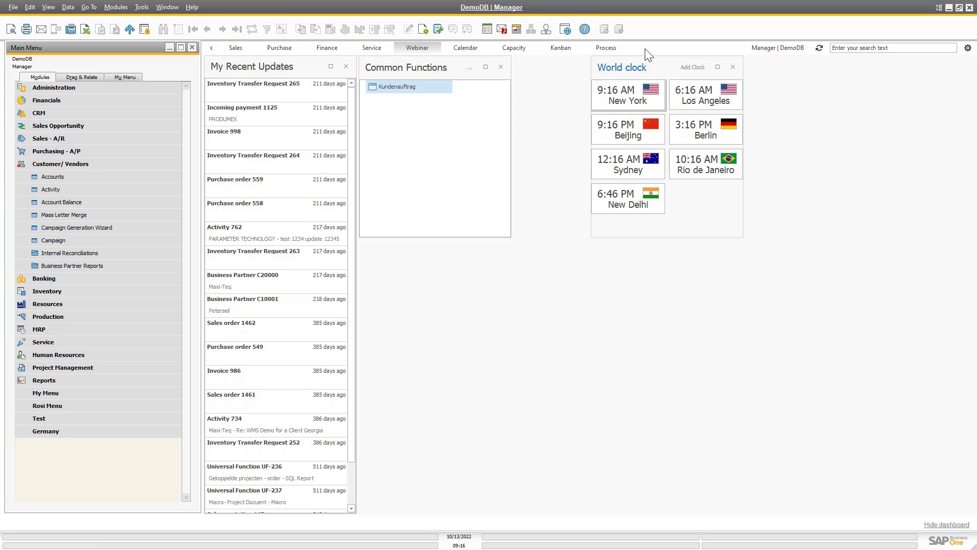
{"action": "left_click_drag", "start_coordinate": [665, 67], "coordinate": [582, 64]}
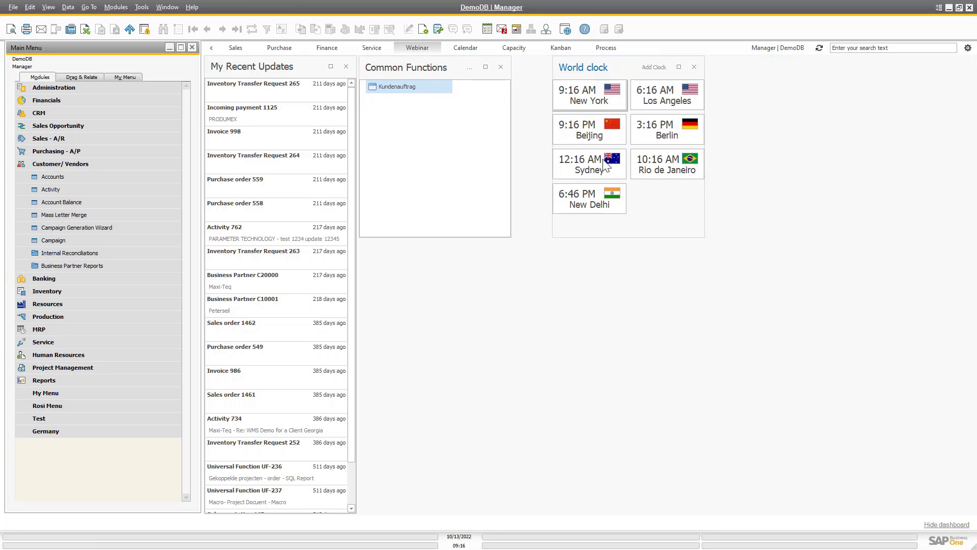
- Add the Messages and Alerts widget to the Webinar view
{"action": "left_click", "coordinate": [967, 48]}
{"action": "left_click", "coordinate": [929, 61]}
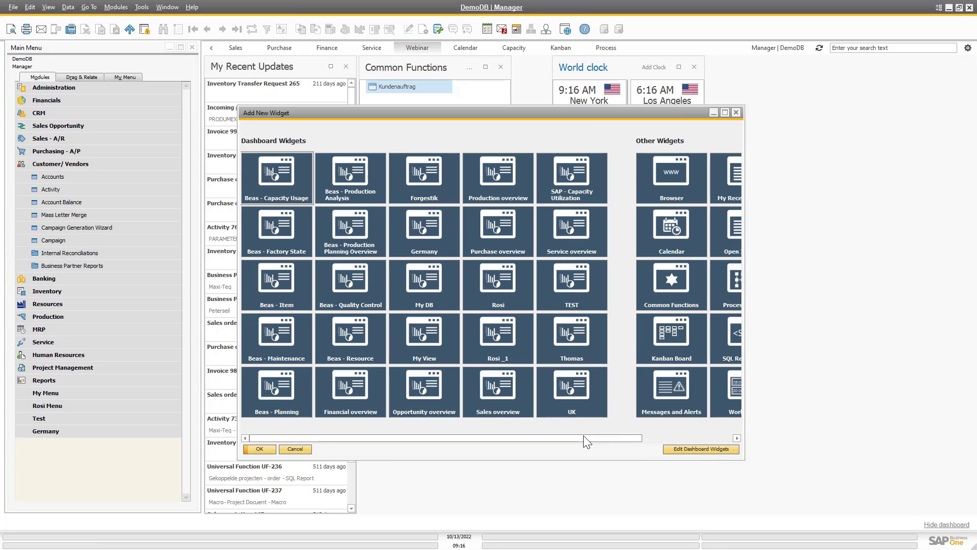
{"action": "left_click_drag", "start_coordinate": [748, 467], "coordinate": [902, 499]}
{"action": "left_click", "coordinate": [709, 423]}
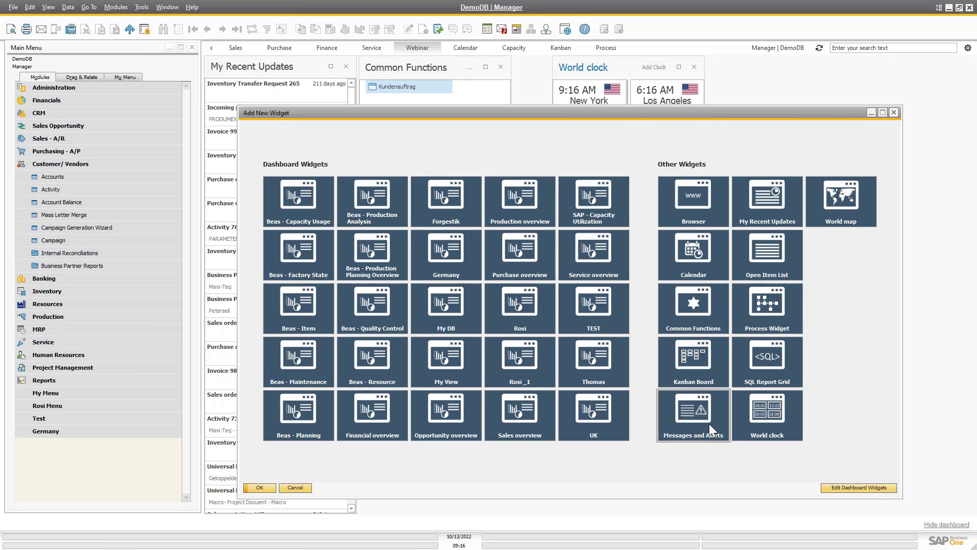
{"action": "left_click", "coordinate": [265, 487]}
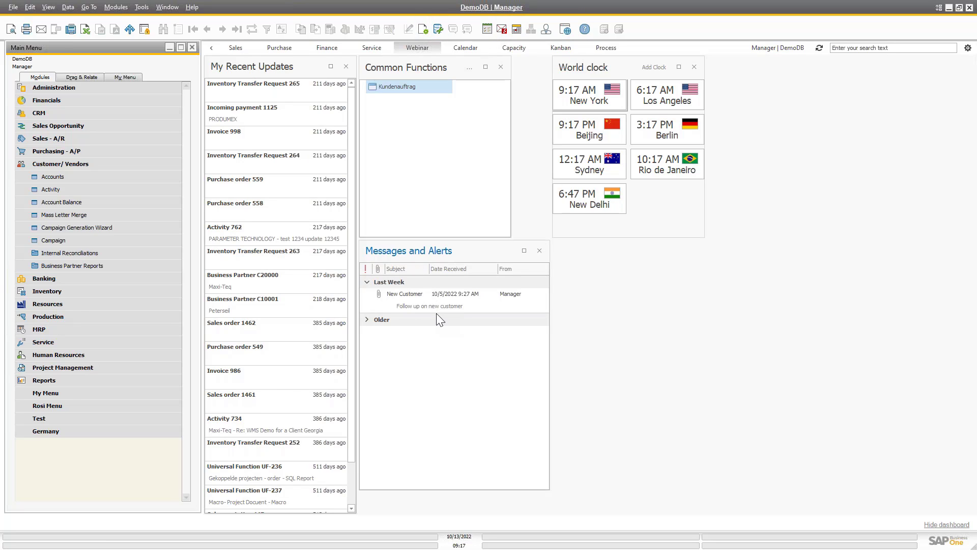
- Add the SQL Report Grid widget to the Webinar view
{"action": "left_click", "coordinate": [968, 49]}
{"action": "left_click", "coordinate": [941, 61]}
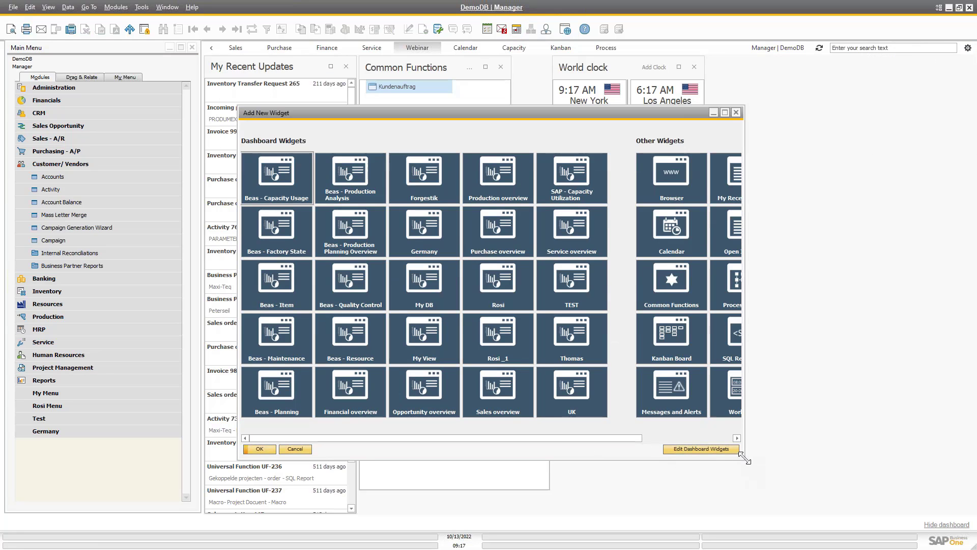
{"action": "left_click_drag", "start_coordinate": [744, 460], "coordinate": [898, 510]}
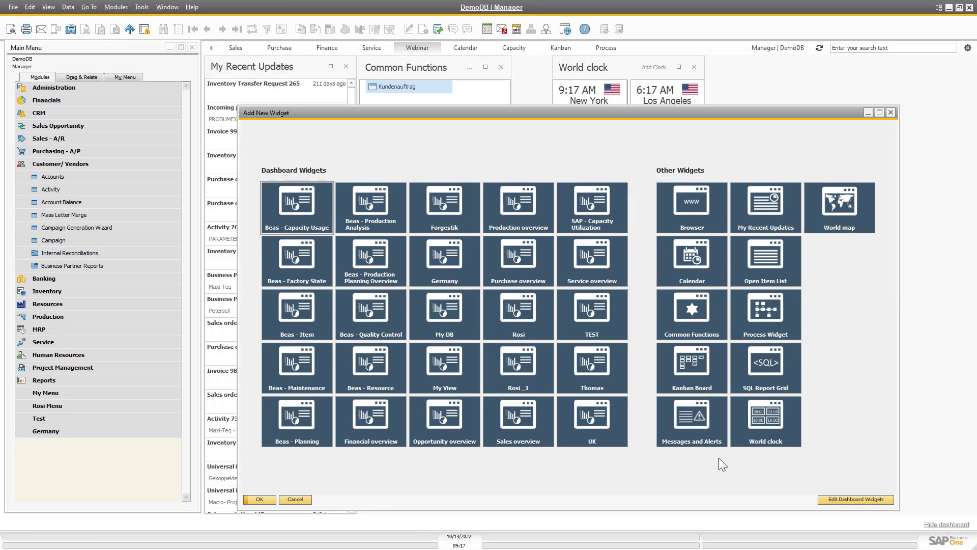
{"action": "left_click", "coordinate": [777, 373]}
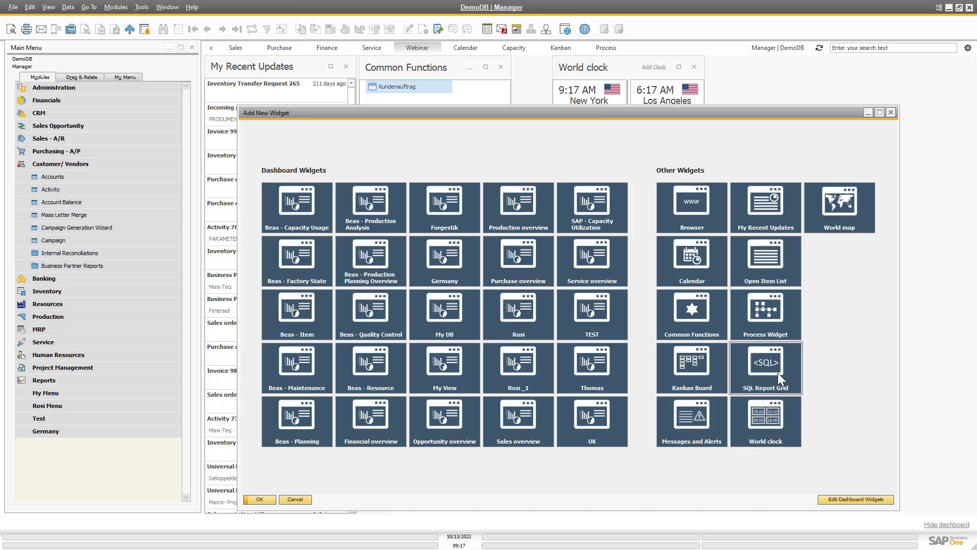
{"action": "left_click", "coordinate": [257, 499]}
- Load the report UF-074: SQL - Customer List with Balances in the SQL Report Grid widget and stretch the widget down to match Messages and Alerts
{"action": "left_click", "coordinate": [655, 300]}
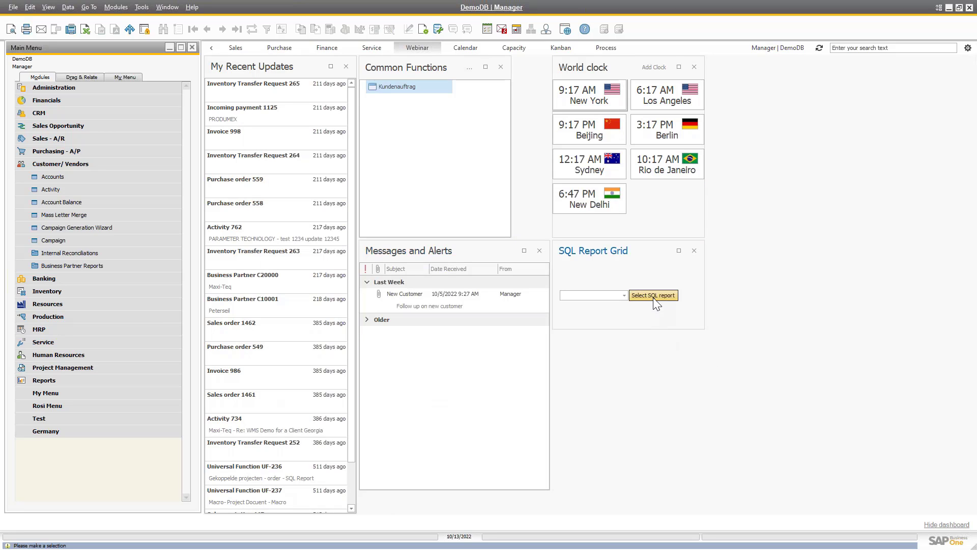
{"action": "left_click", "coordinate": [623, 297]}
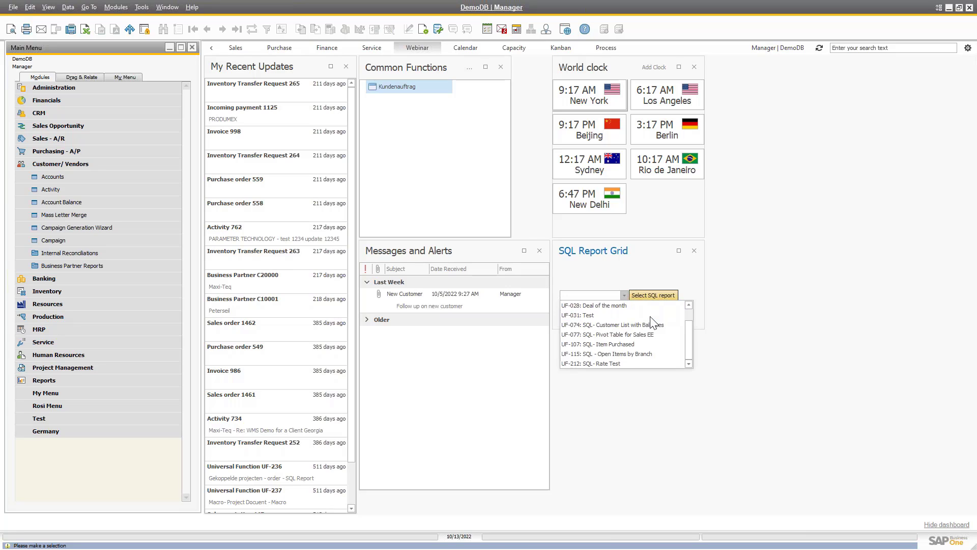
{"action": "scroll", "coordinate": [654, 350], "scroll_direction": "up", "scroll_amount": 1}
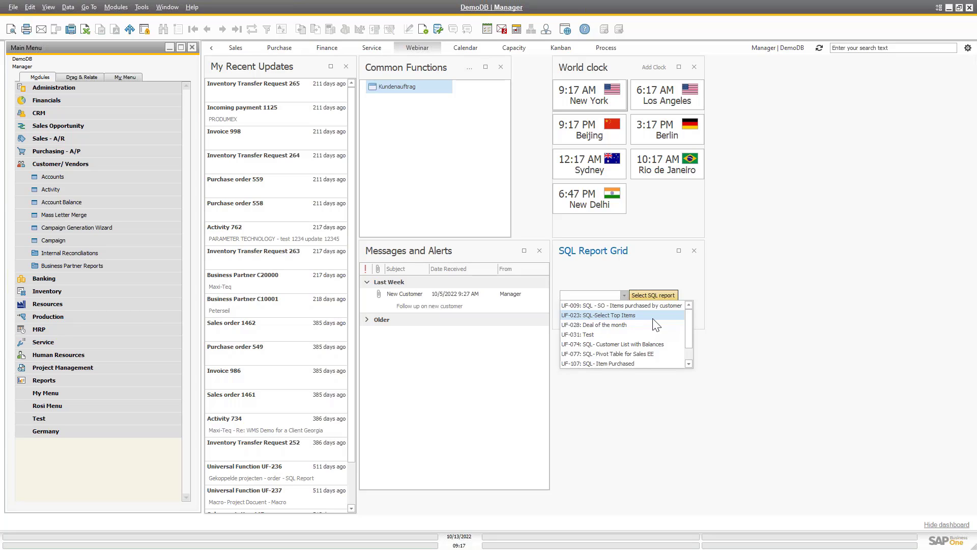
{"action": "left_click", "coordinate": [659, 345]}
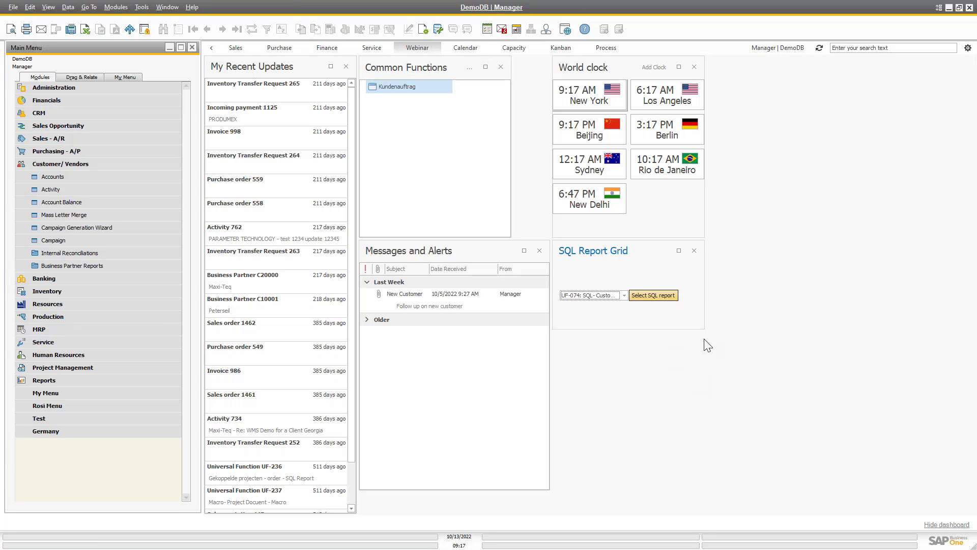
{"action": "left_click", "coordinate": [668, 299]}
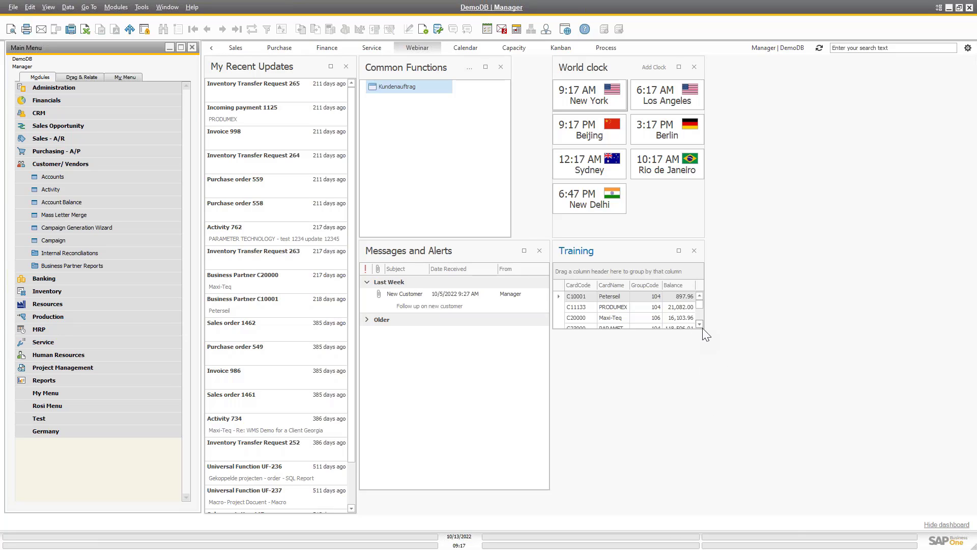
{"action": "left_click_drag", "start_coordinate": [703, 328], "coordinate": [737, 486]}
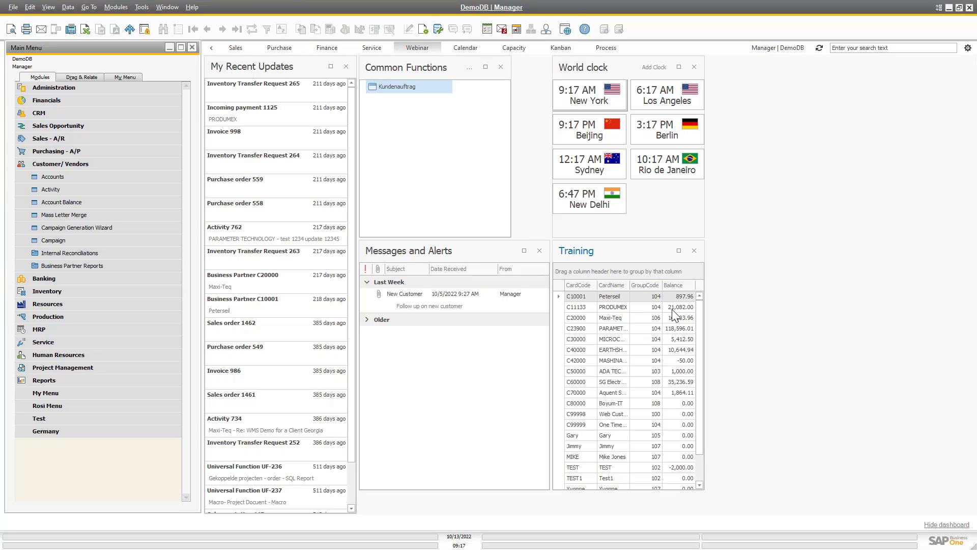
- View the Report entry of the custom My Menu module and close its Training window
{"action": "left_click", "coordinate": [34, 392]}
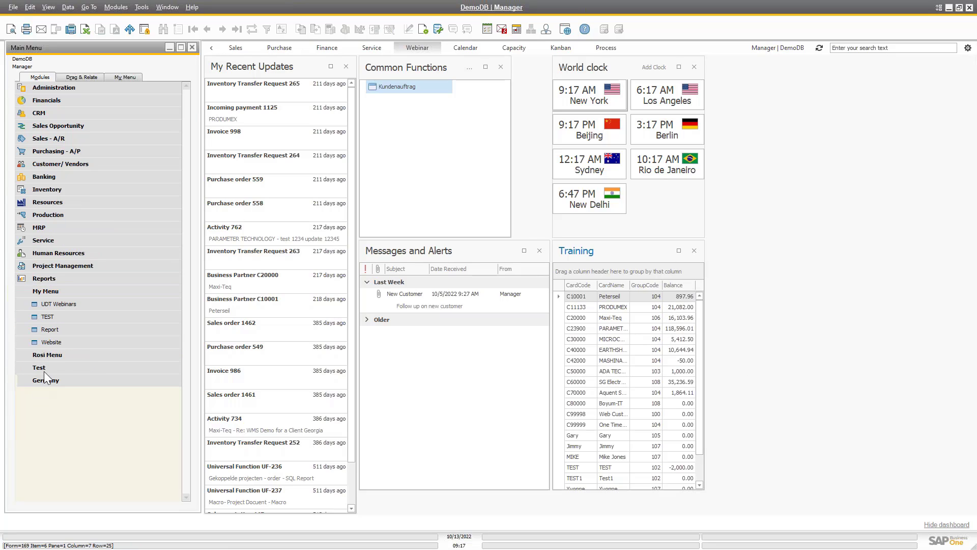
{"action": "left_click", "coordinate": [56, 330]}
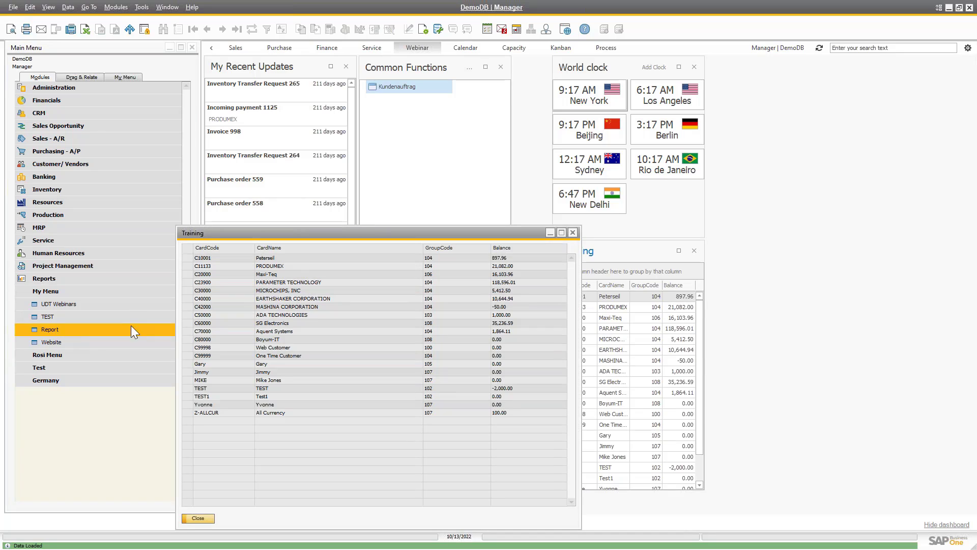
{"action": "left_click", "coordinate": [573, 233]}
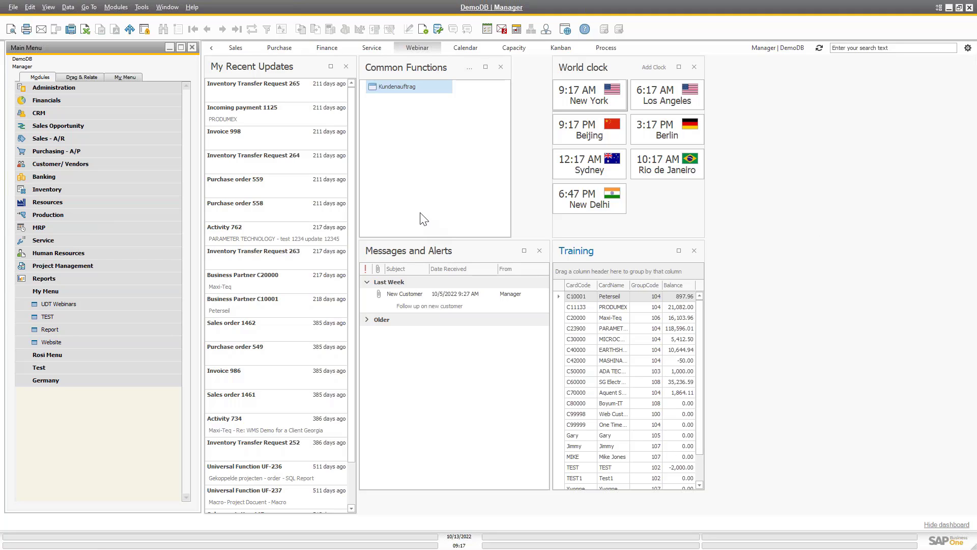
- Open the UK dashboard widget for editing from an enlarged Dashboard Widgets list
{"action": "left_click", "coordinate": [967, 48]}
{"action": "left_click", "coordinate": [929, 63]}
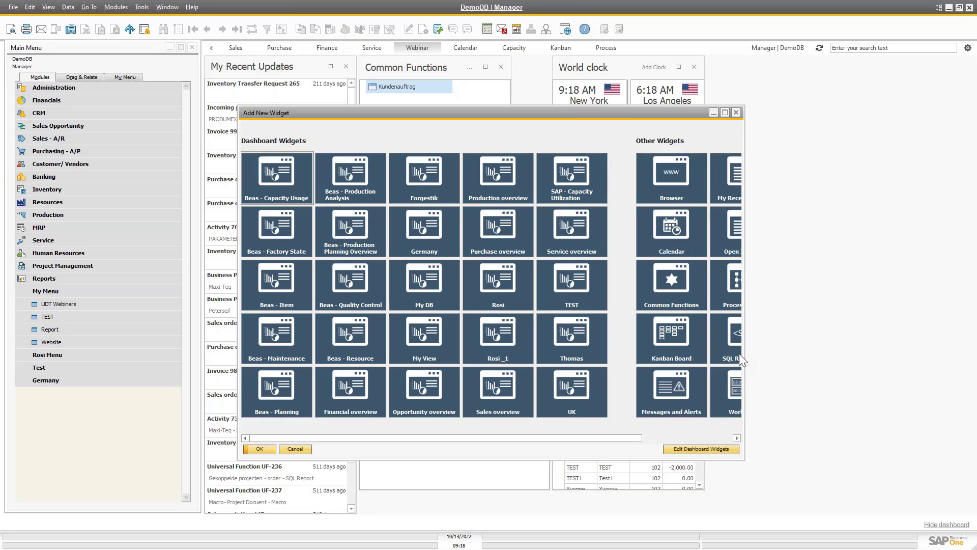
{"action": "left_click", "coordinate": [704, 449]}
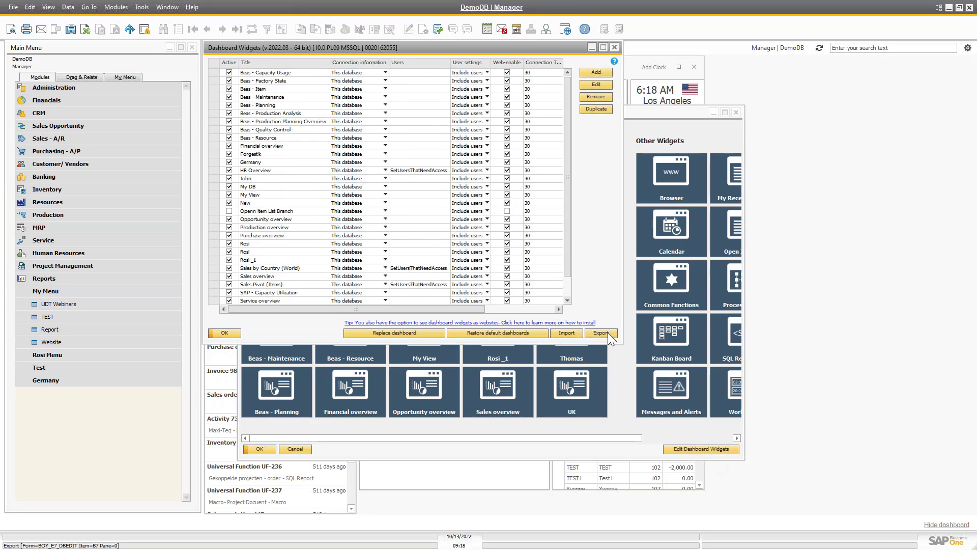
{"action": "left_click_drag", "start_coordinate": [622, 345], "coordinate": [705, 456]}
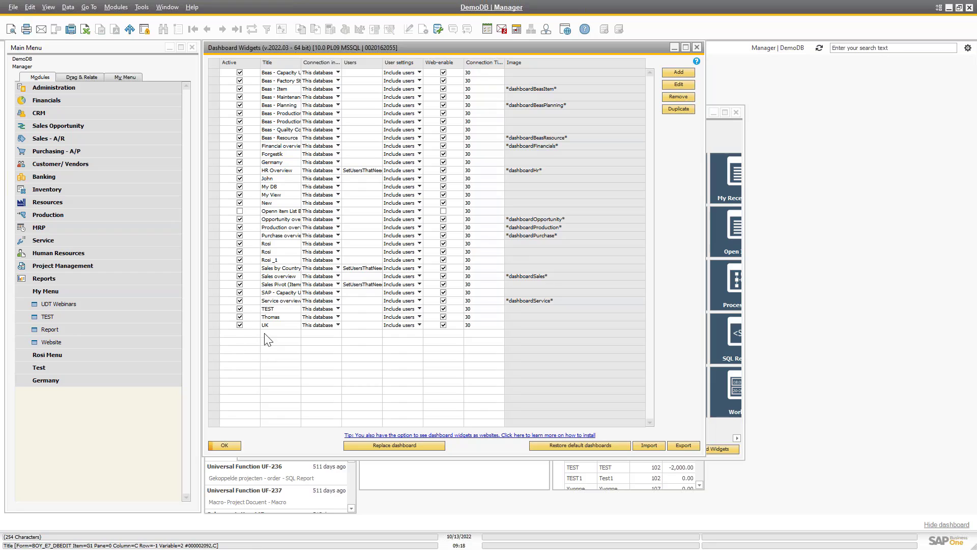
{"action": "left_click", "coordinate": [211, 325]}
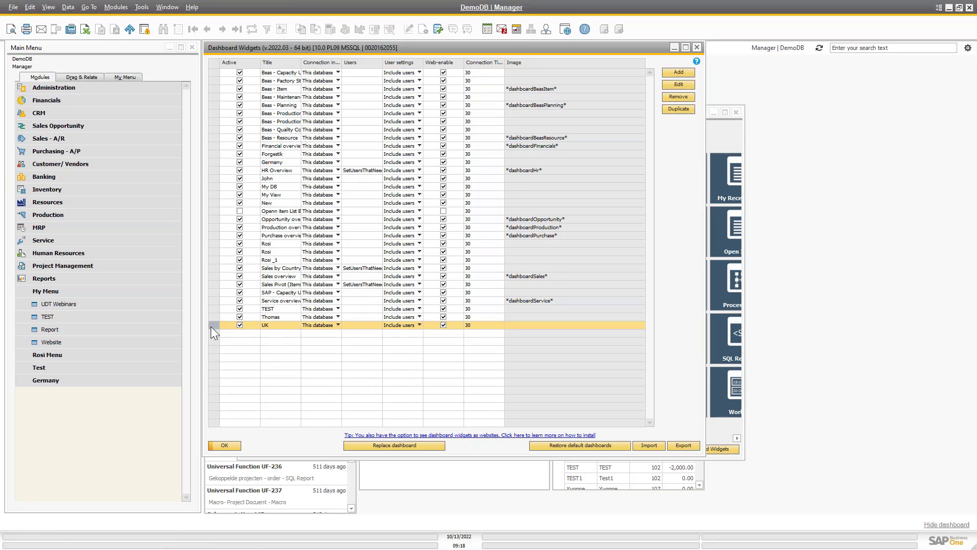
{"action": "left_click", "coordinate": [680, 85]}
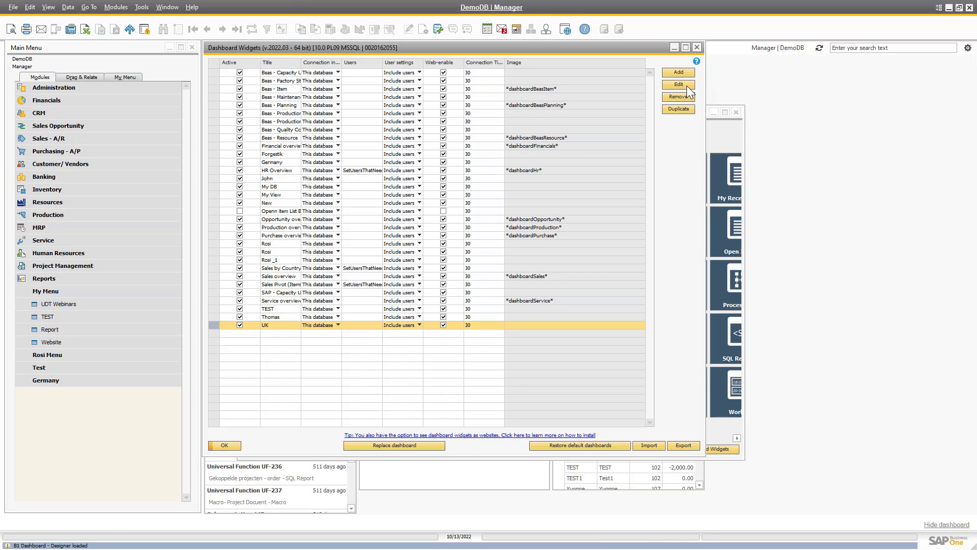
- Review the UK dashboard's SQL query and preview its data, then close the dashboard editor without saving
{"action": "left_click", "coordinate": [679, 85]}
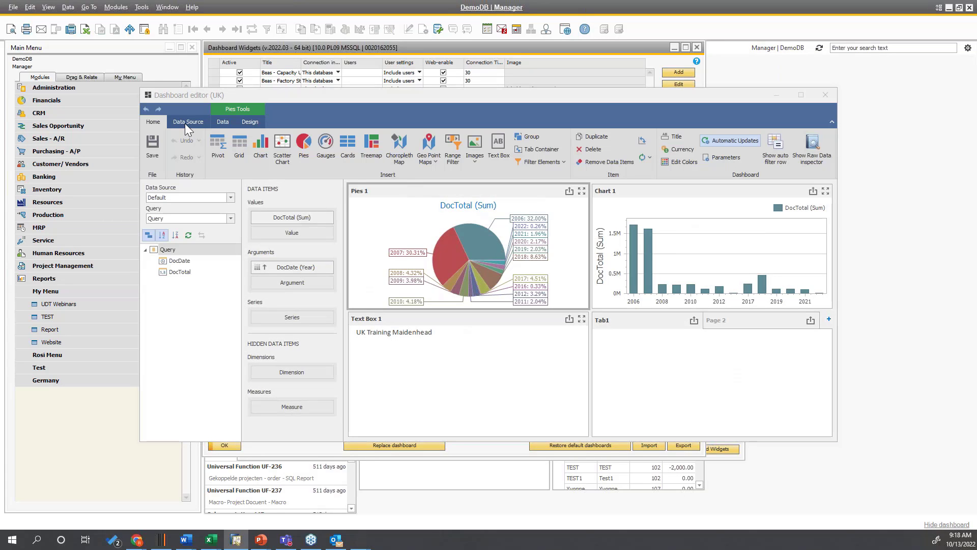
{"action": "left_click", "coordinate": [187, 122]}
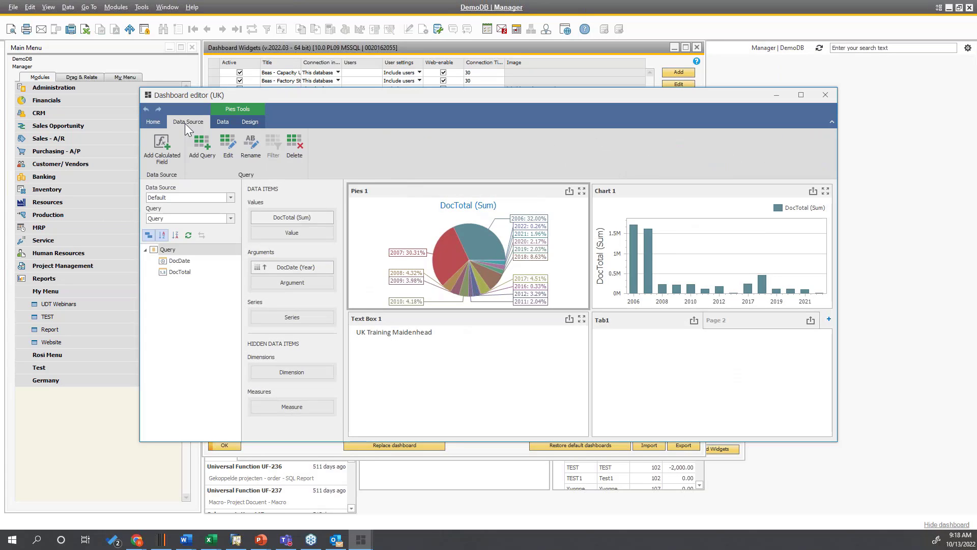
{"action": "left_click", "coordinate": [228, 145]}
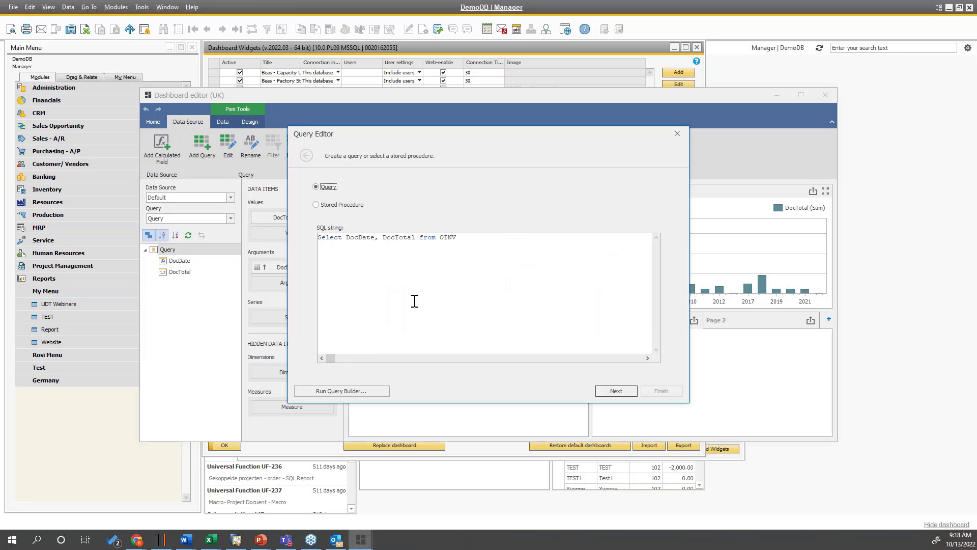
{"action": "left_click", "coordinate": [605, 392]}
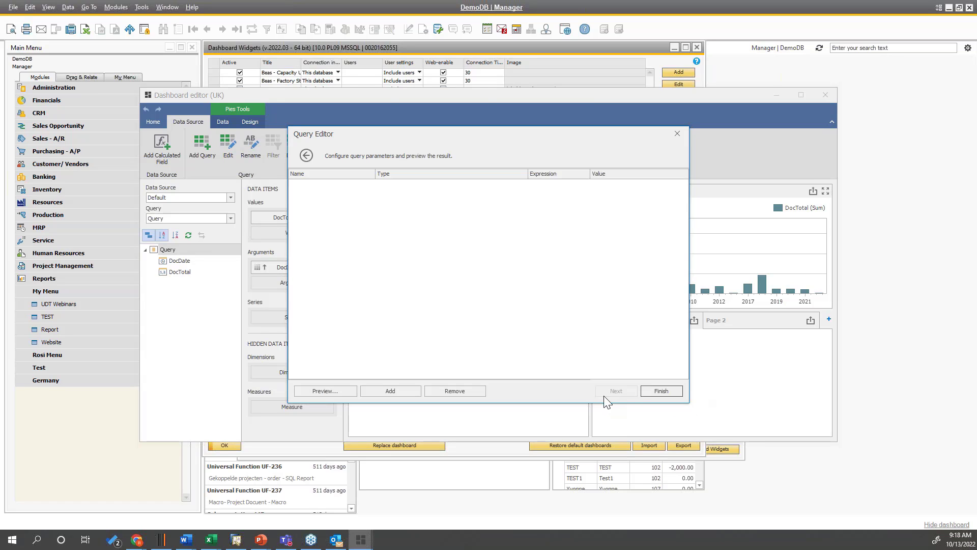
{"action": "left_click", "coordinate": [338, 392]}
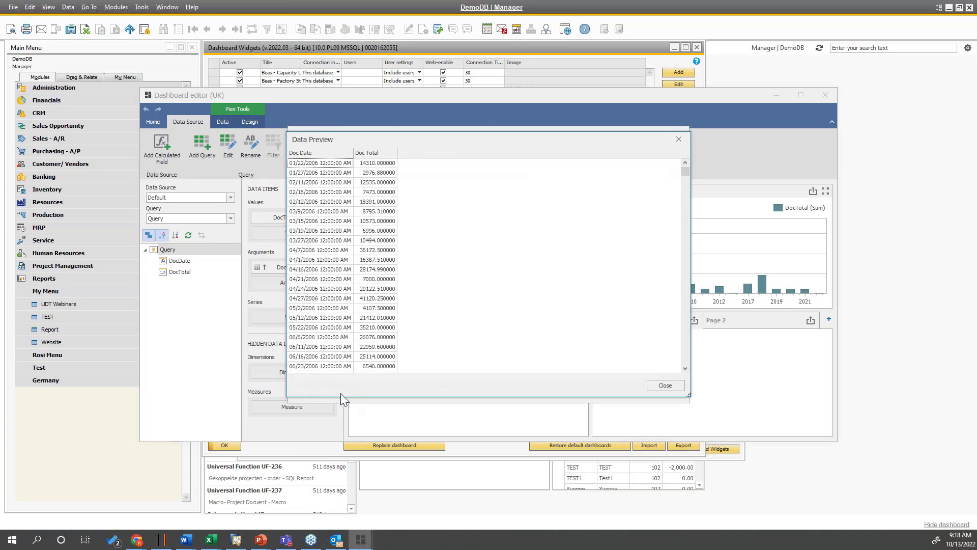
{"action": "left_click", "coordinate": [664, 386]}
{"action": "left_click", "coordinate": [660, 390]}
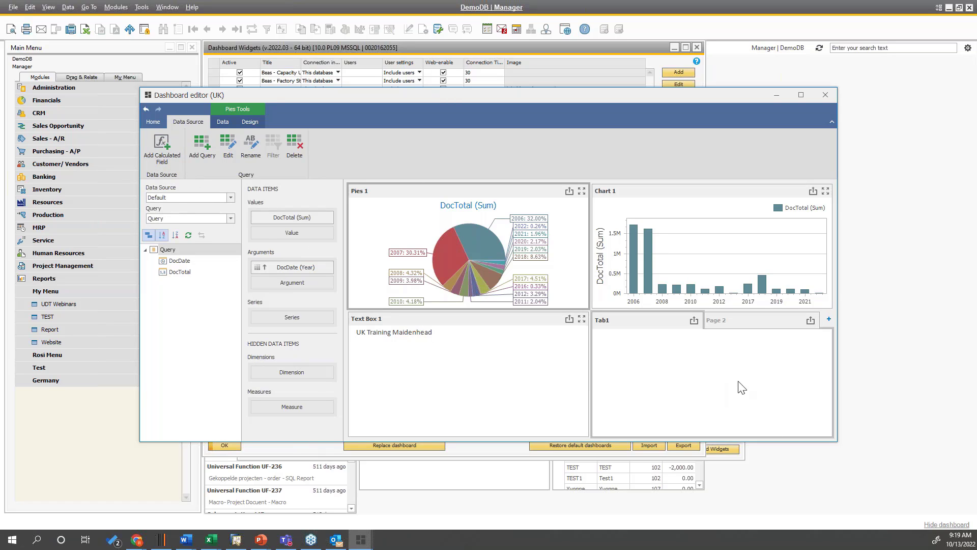
{"action": "left_click", "coordinate": [826, 96]}
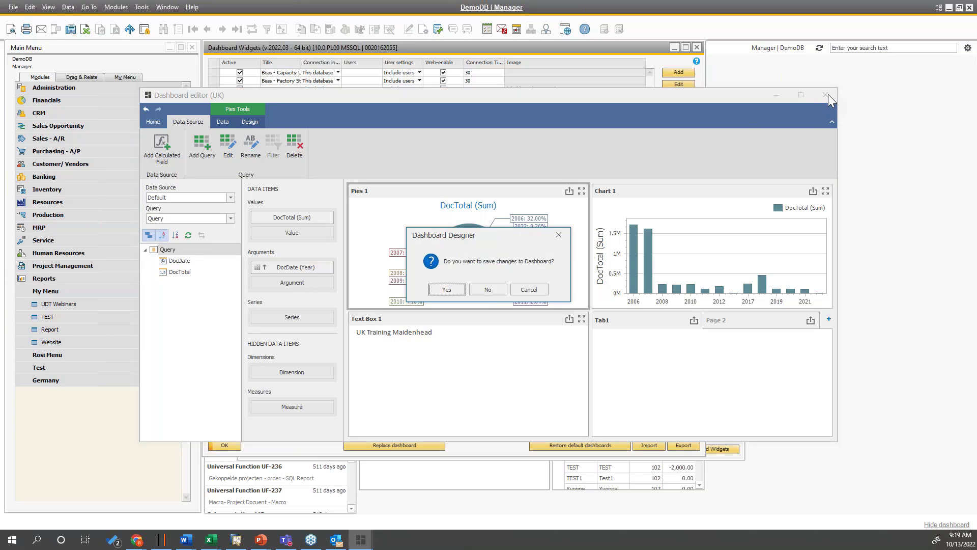
{"action": "left_click", "coordinate": [490, 290]}
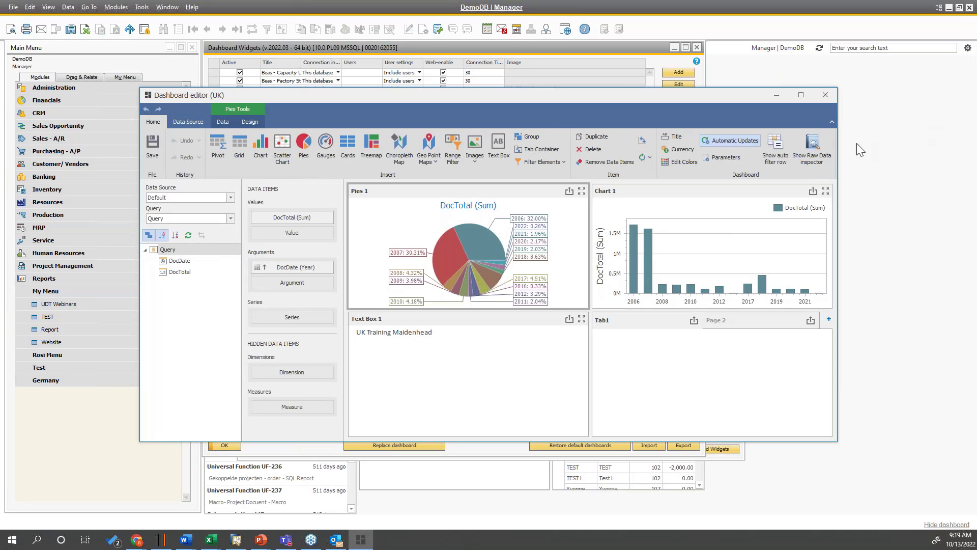
{"action": "left_click", "coordinate": [825, 96]}
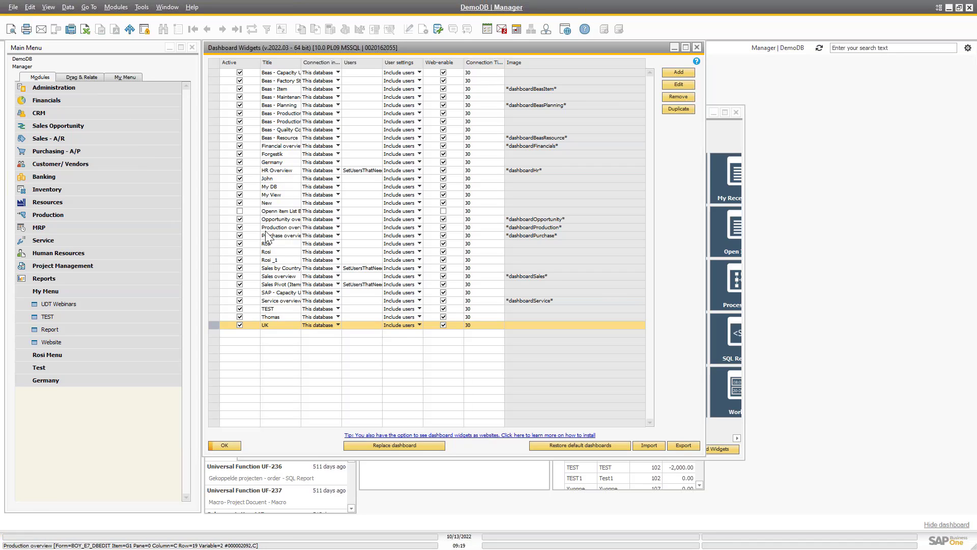
- Open the Production overview dashboard for editing, read its SQL query through to the end, and close the editor
{"action": "left_click", "coordinate": [212, 227]}
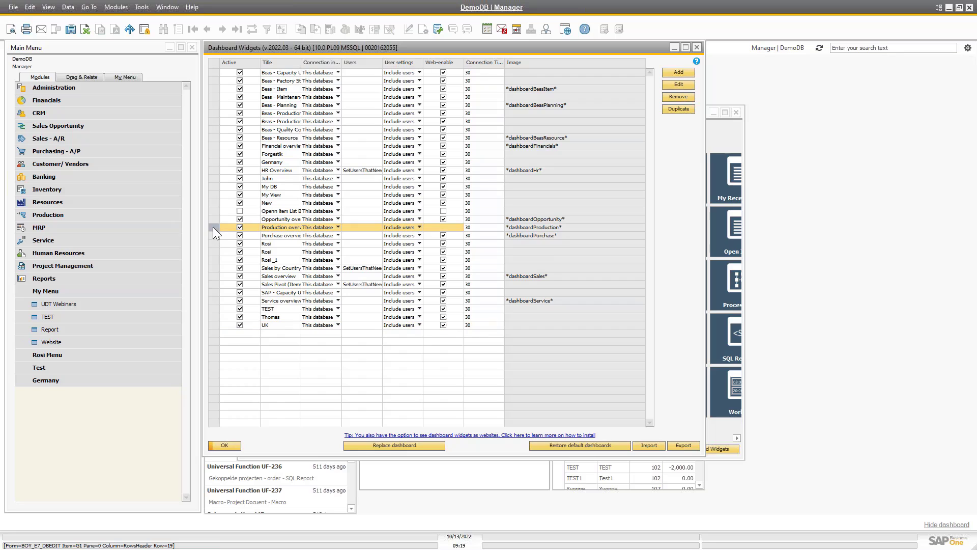
{"action": "left_click", "coordinate": [691, 82]}
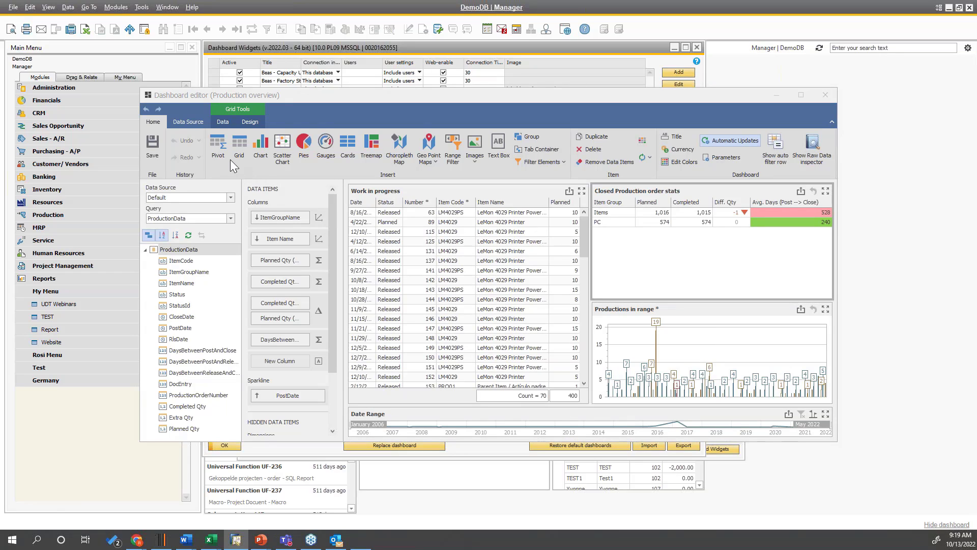
{"action": "left_click", "coordinate": [185, 123]}
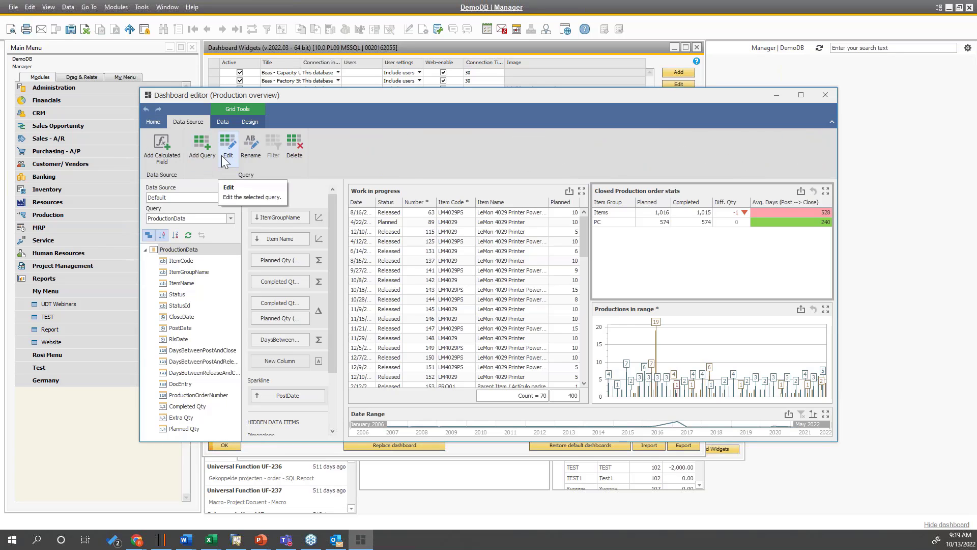
{"action": "left_click", "coordinate": [228, 152]}
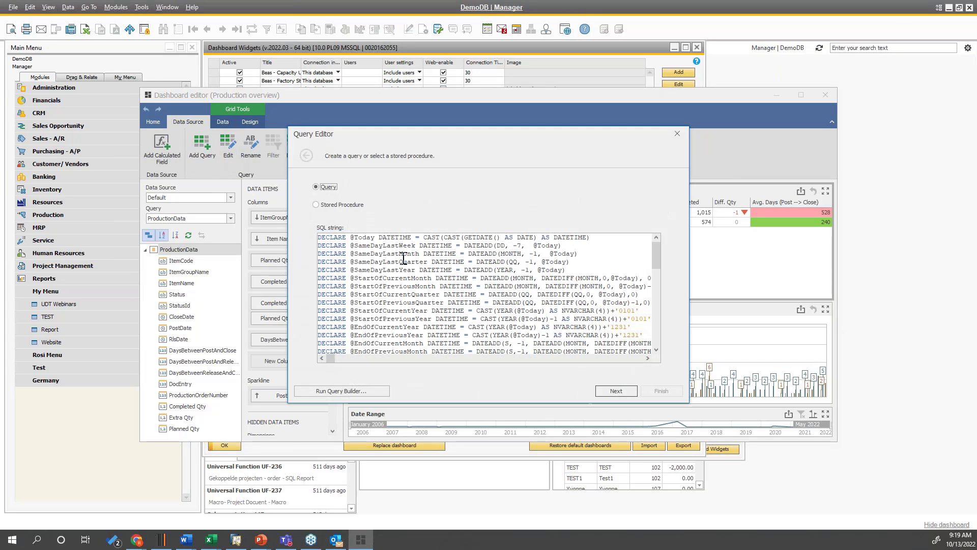
{"action": "scroll", "coordinate": [403, 259], "scroll_direction": "down", "scroll_amount": 15}
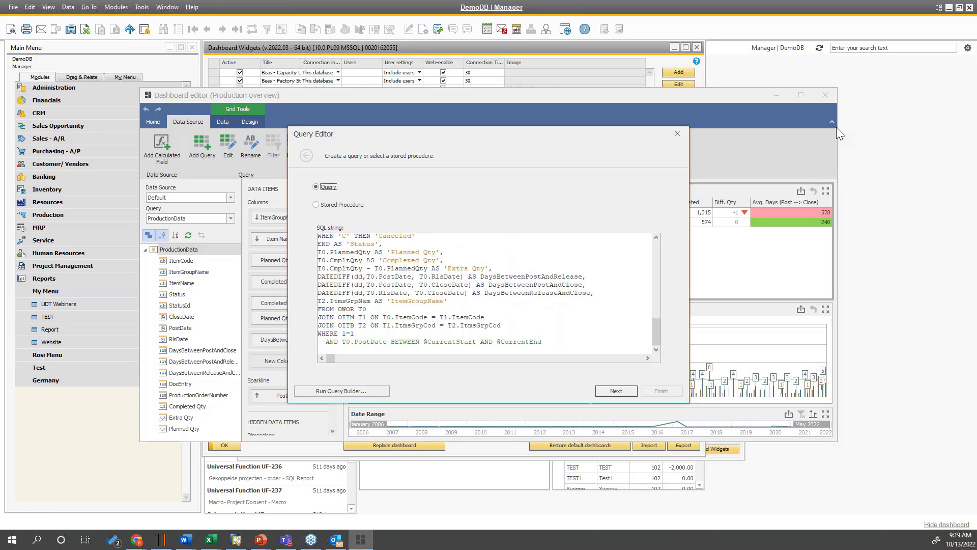
{"action": "left_click", "coordinate": [684, 133]}
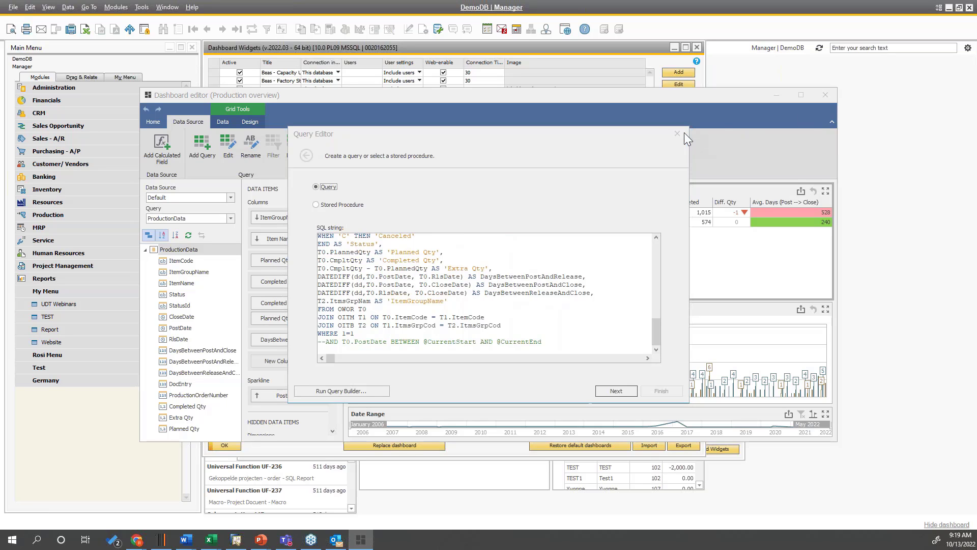
{"action": "left_click", "coordinate": [821, 104]}
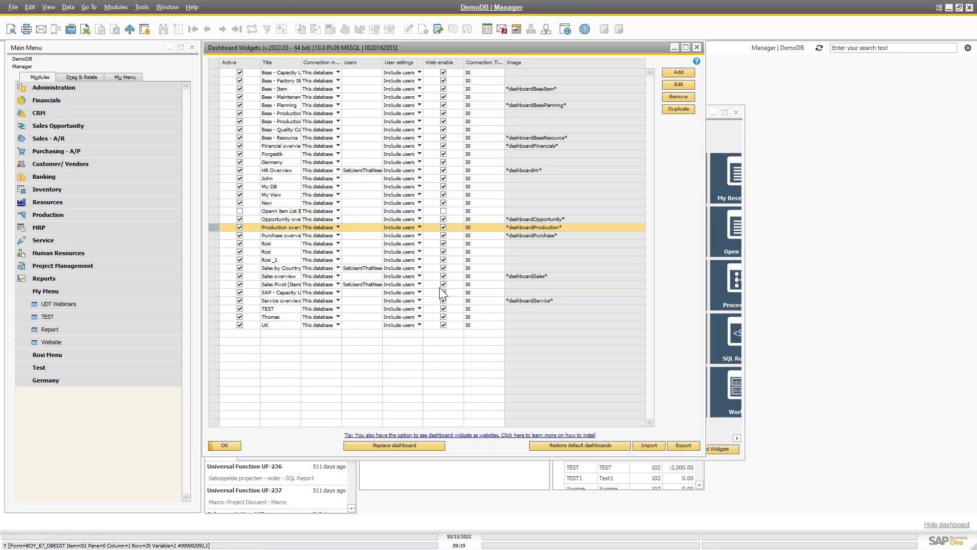
- View the user selection for the Germany widget, and close the Dashboard Widgets and Add New Widget windows
{"action": "double_click", "coordinate": [359, 163]}
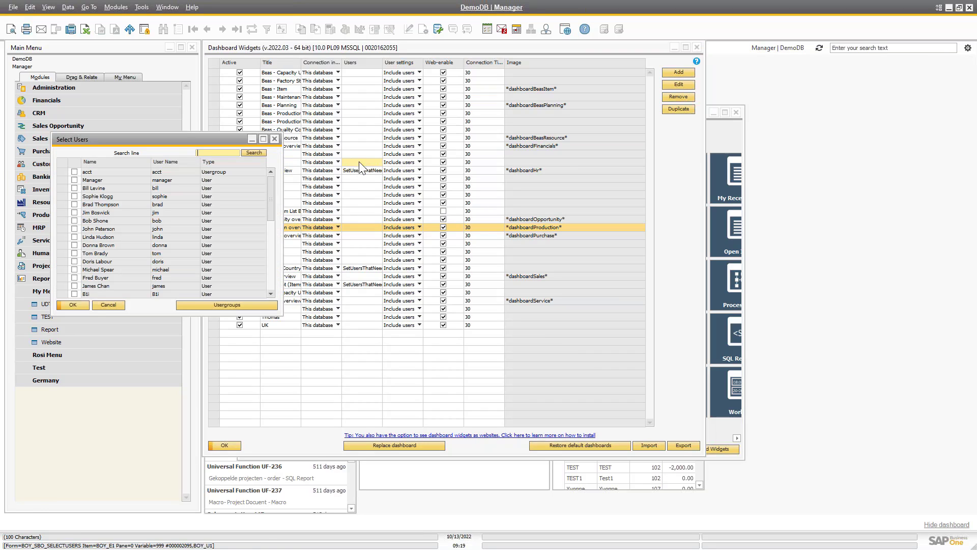
{"action": "left_click", "coordinate": [276, 139]}
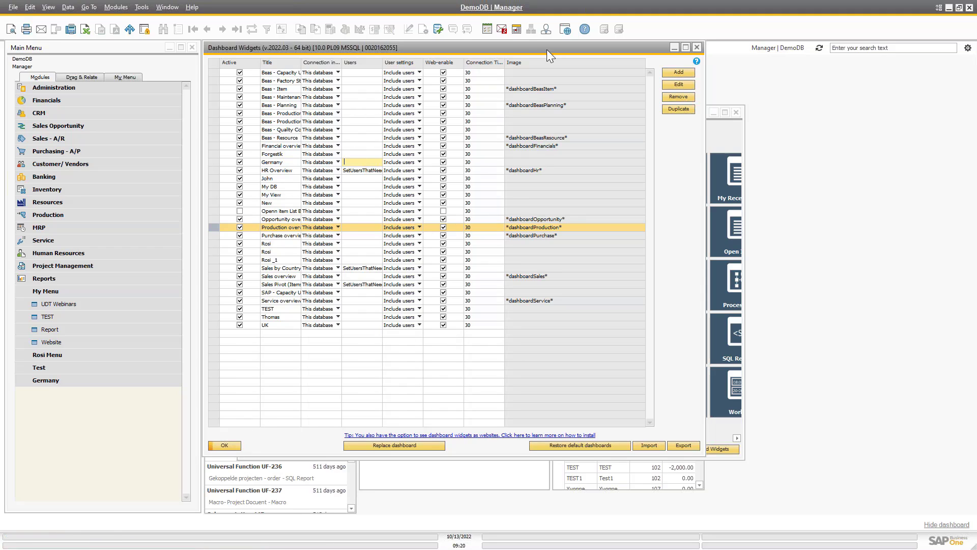
{"action": "left_click", "coordinate": [224, 446]}
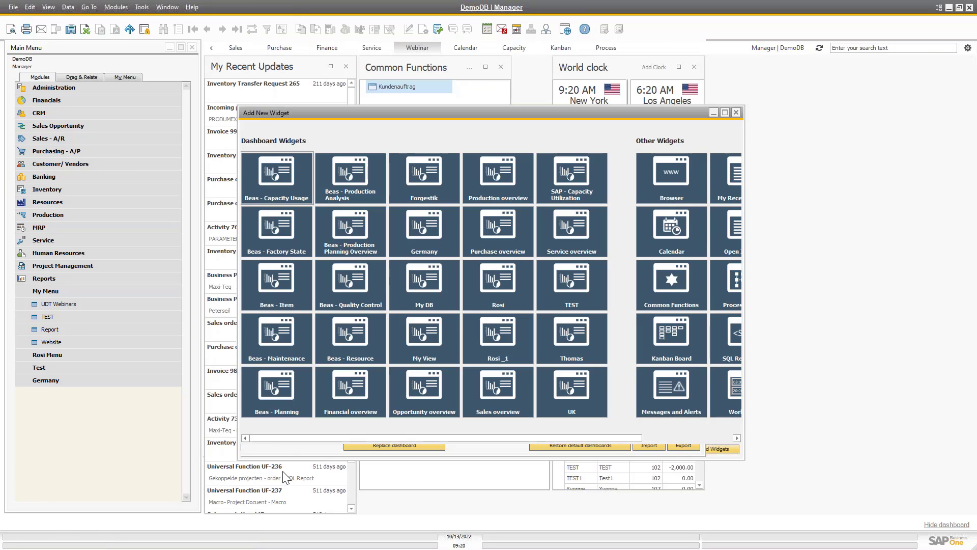
{"action": "left_click", "coordinate": [736, 112]}
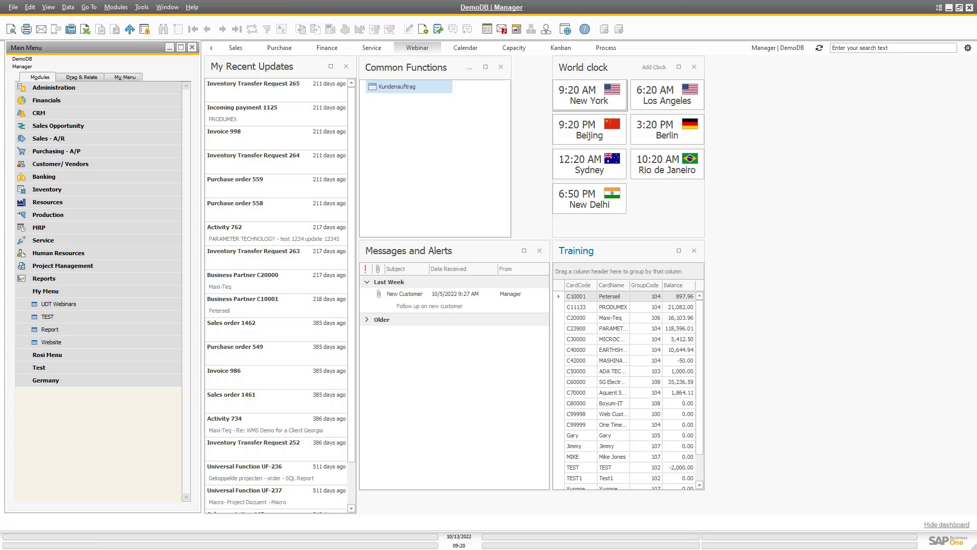
- Switch to the B1 Dashboard website in the browser and display the Financial overview dashboard of DemoDB
{"action": "key", "text": "alt+Tab"}
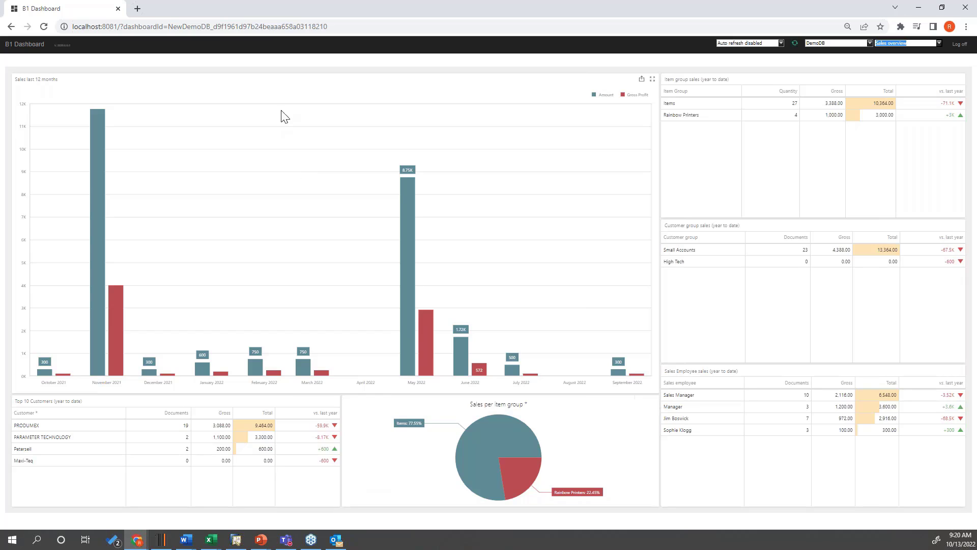
{"action": "left_click", "coordinate": [870, 44]}
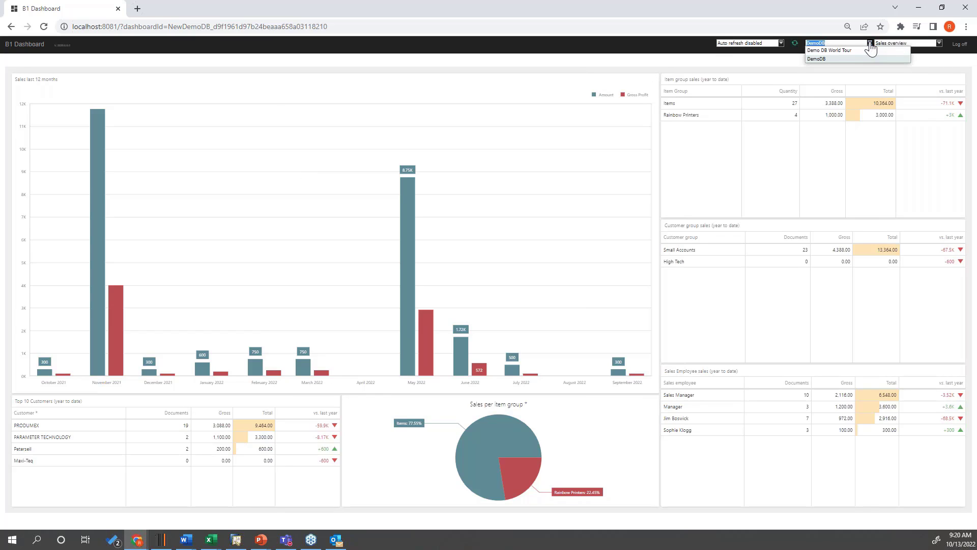
{"action": "left_click", "coordinate": [938, 45]}
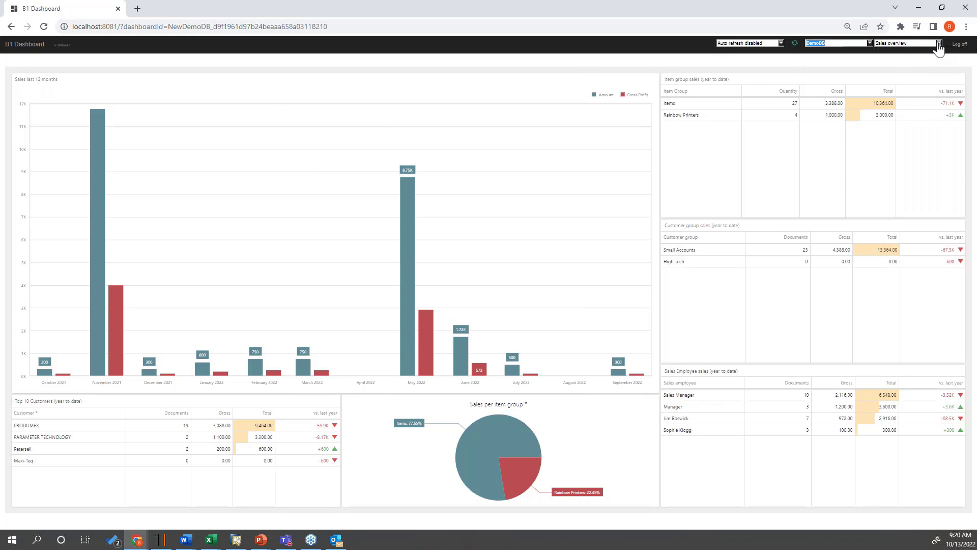
{"action": "left_click", "coordinate": [938, 45]}
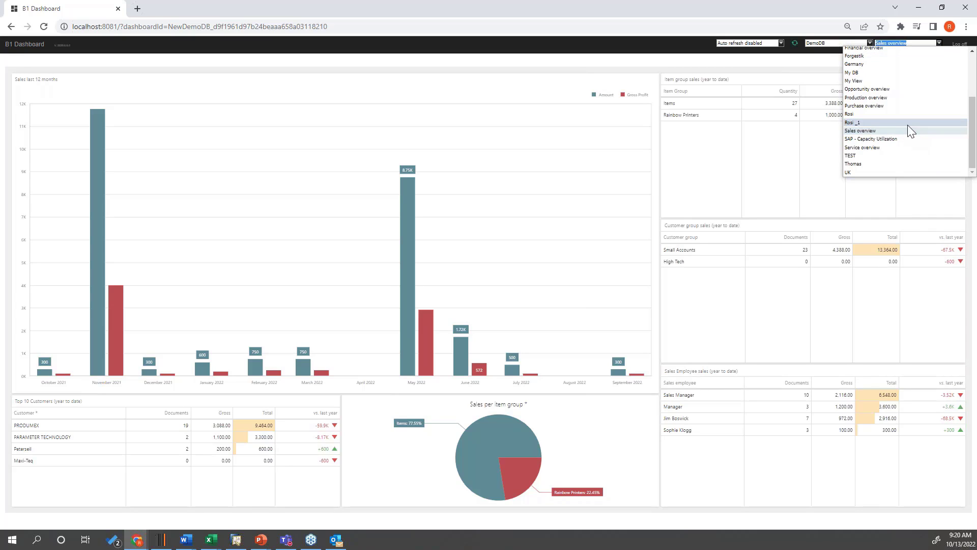
{"action": "scroll", "coordinate": [908, 130], "scroll_direction": "up", "scroll_amount": 3}
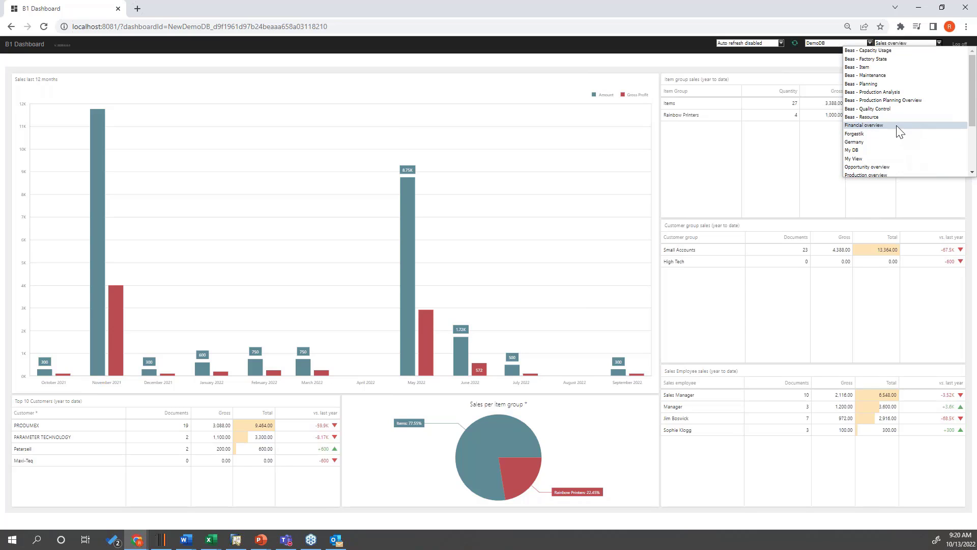
{"action": "left_click", "coordinate": [899, 126]}
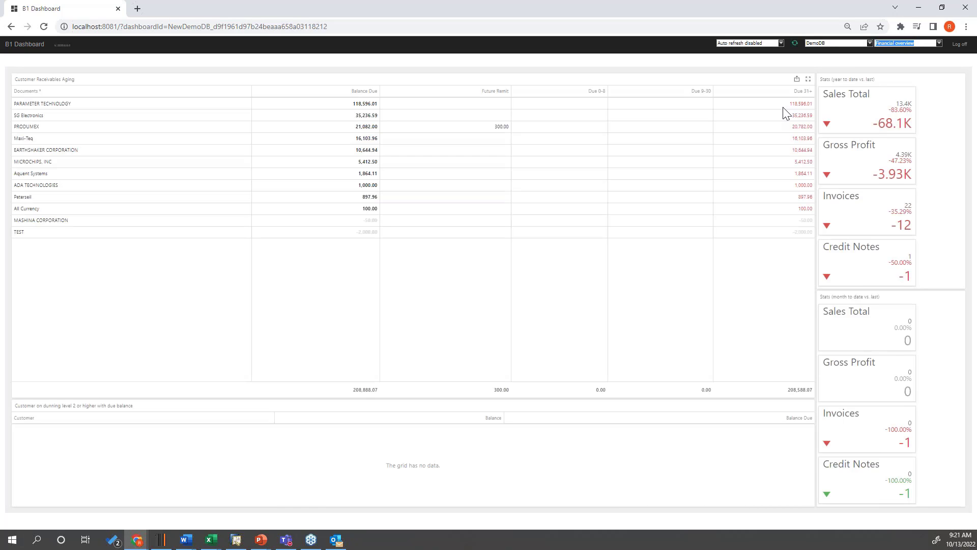
- Change the web dashboard's database to Demo DB World Tour and display the Beas - Quality Control dashboard
{"action": "left_click", "coordinate": [938, 44]}
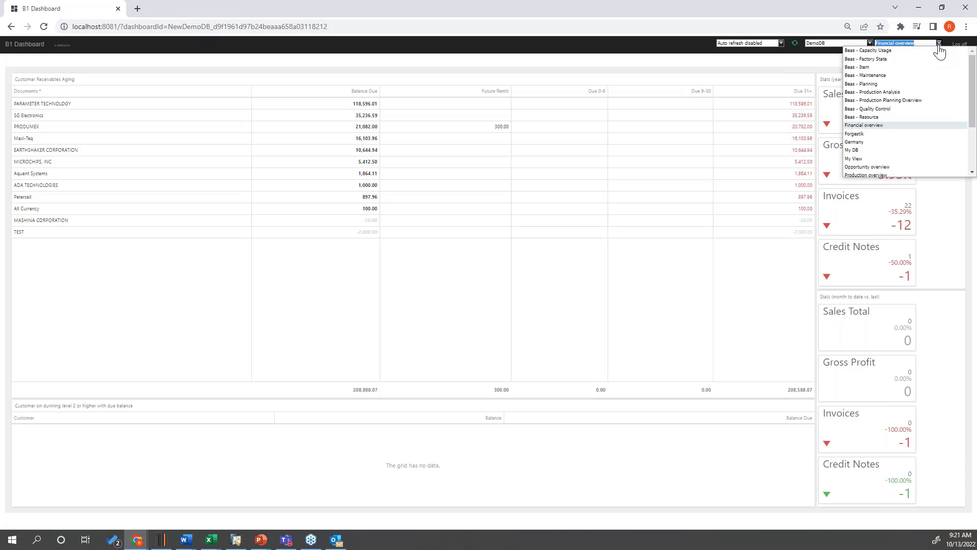
{"action": "left_click", "coordinate": [868, 45]}
{"action": "left_click", "coordinate": [863, 50]}
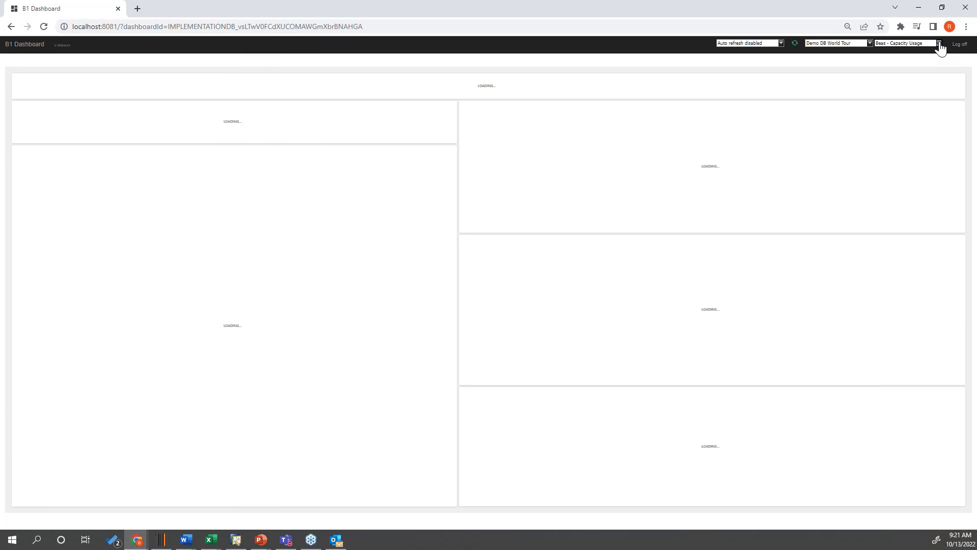
{"action": "left_click", "coordinate": [939, 44]}
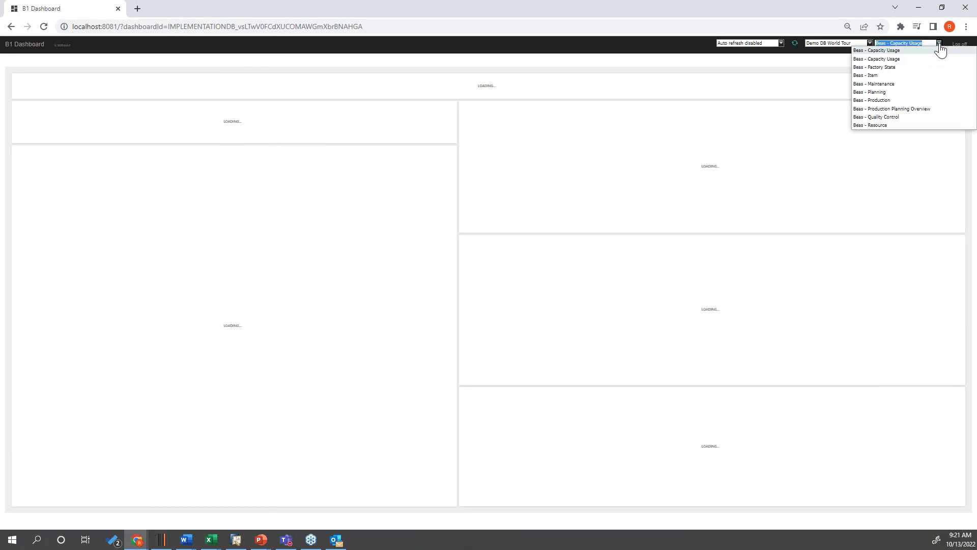
{"action": "left_click", "coordinate": [896, 118]}
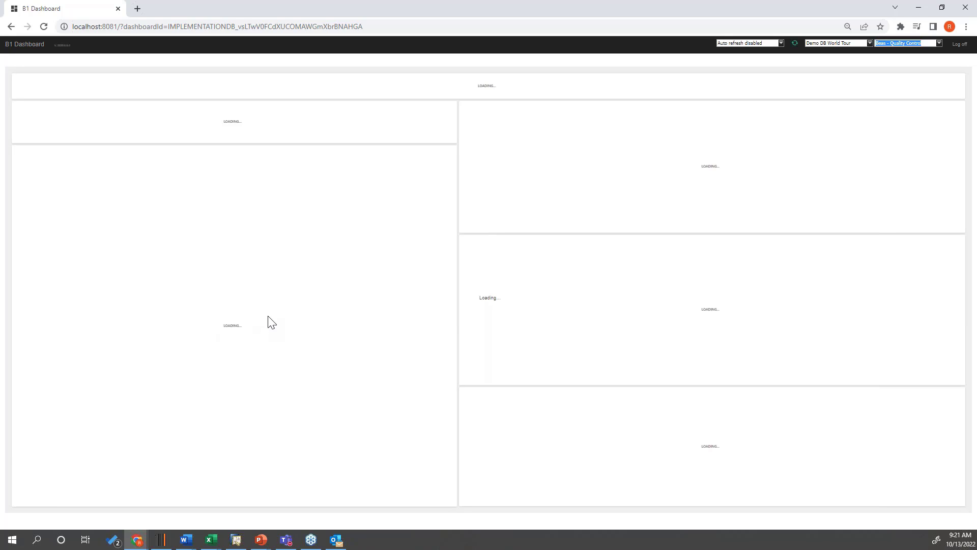
{"action": "left_click", "coordinate": [939, 44]}
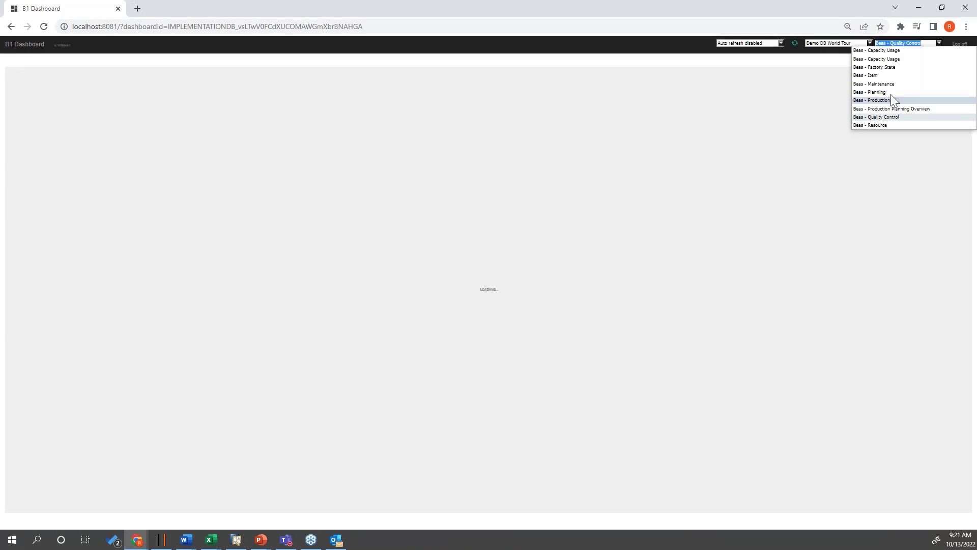
{"action": "left_click", "coordinate": [649, 63]}
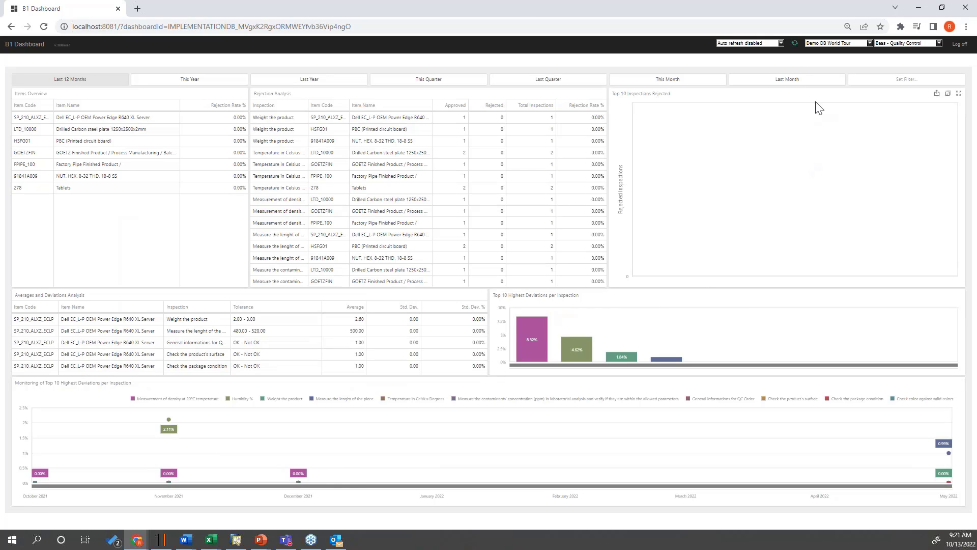
- Check the available auto-refresh intervals and set the web dashboard's database back to DemoDB
{"action": "left_click", "coordinate": [781, 44]}
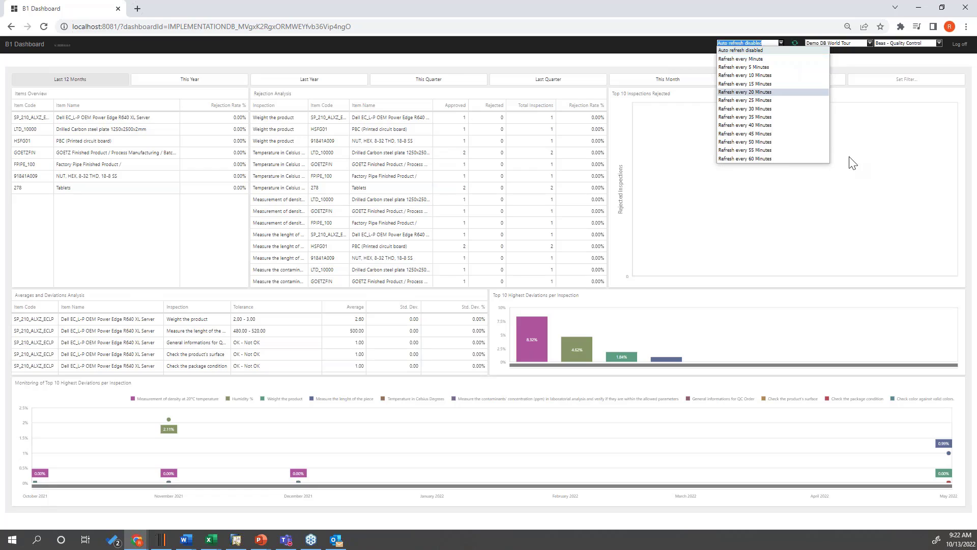
{"action": "left_click", "coordinate": [872, 51]}
{"action": "left_click", "coordinate": [870, 43]}
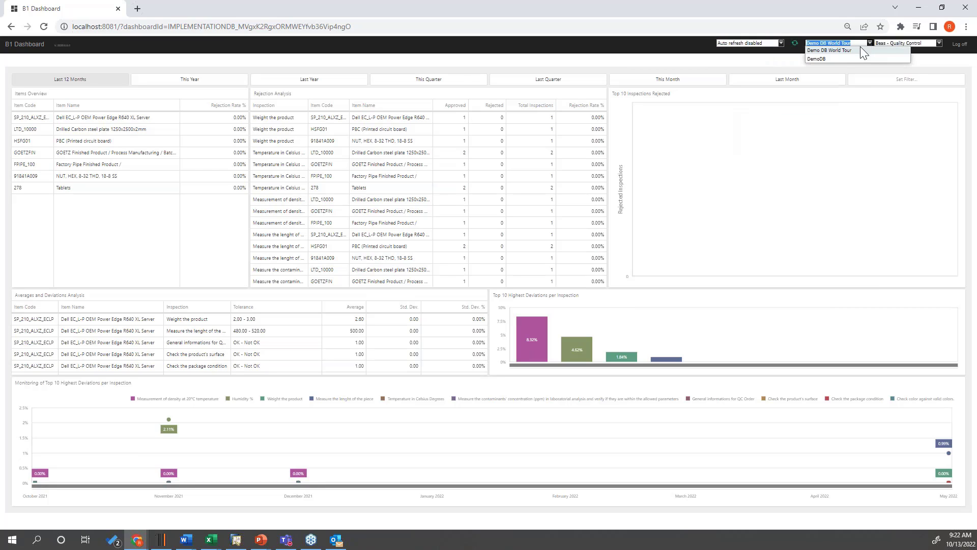
{"action": "left_click", "coordinate": [838, 58]}
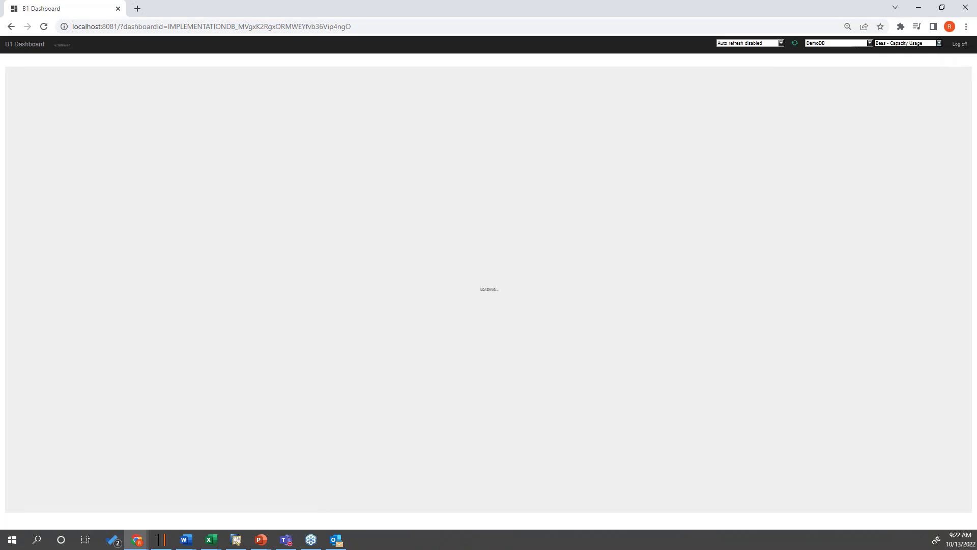
- Display the Sales overview dashboard of DemoDB on the B1 Dashboard website
{"action": "left_click", "coordinate": [939, 43]}
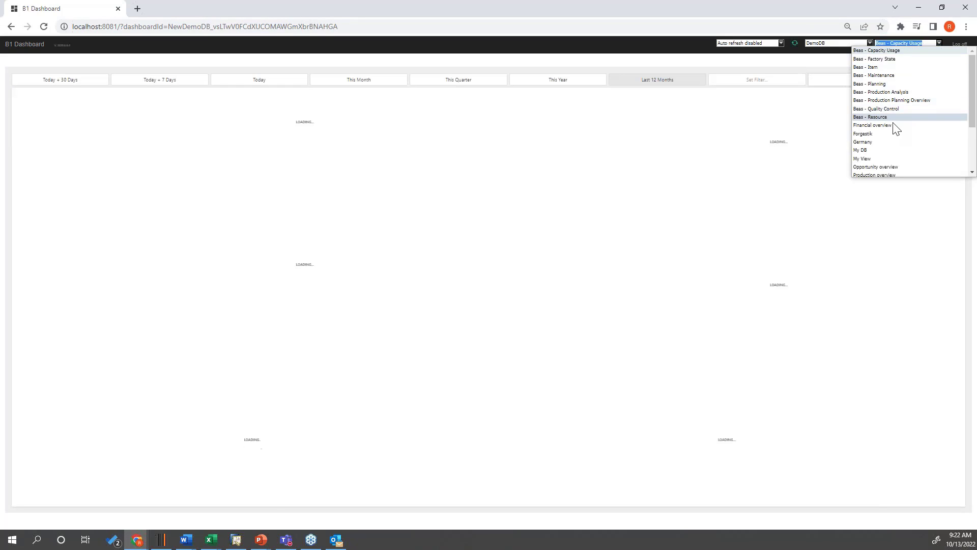
{"action": "scroll", "coordinate": [894, 127], "scroll_direction": "down", "scroll_amount": 3}
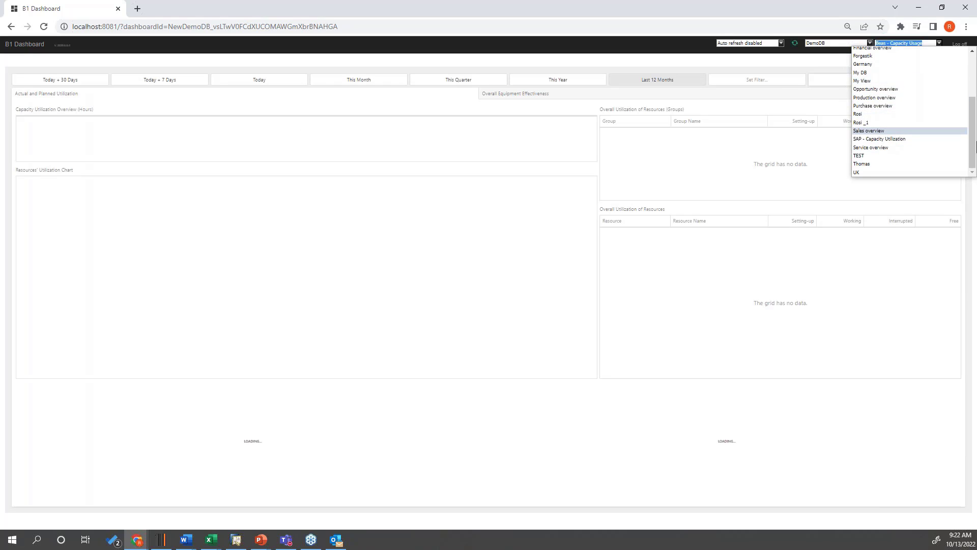
{"action": "key", "text": "Return"}
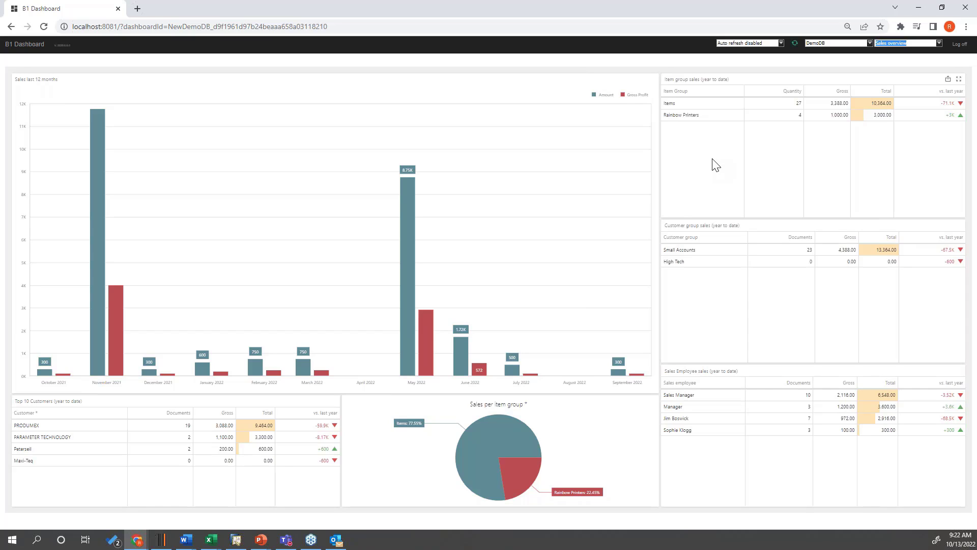
- Return to SAP Business One and start a new dashboard schedule that includes Financial overview
{"action": "left_click", "coordinate": [918, 7]}
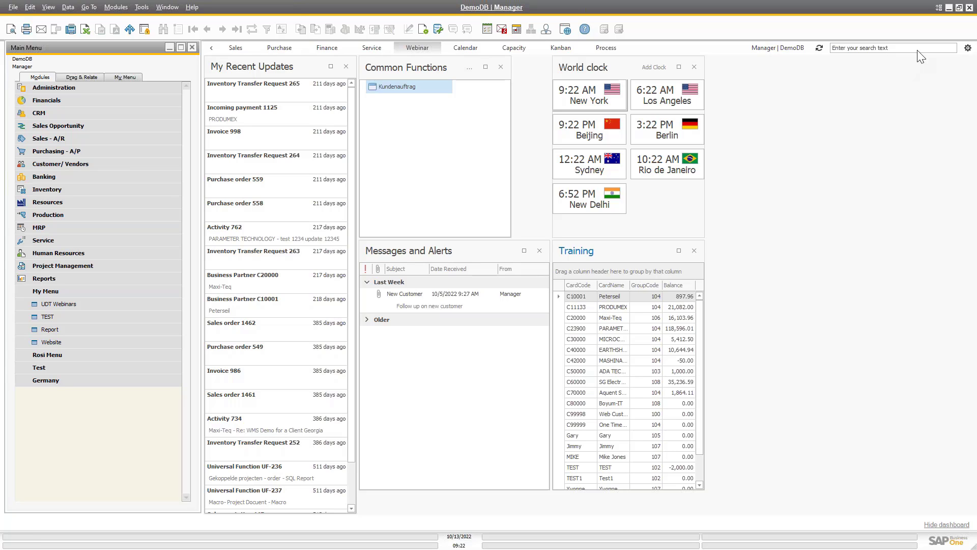
{"action": "left_click", "coordinate": [968, 48]}
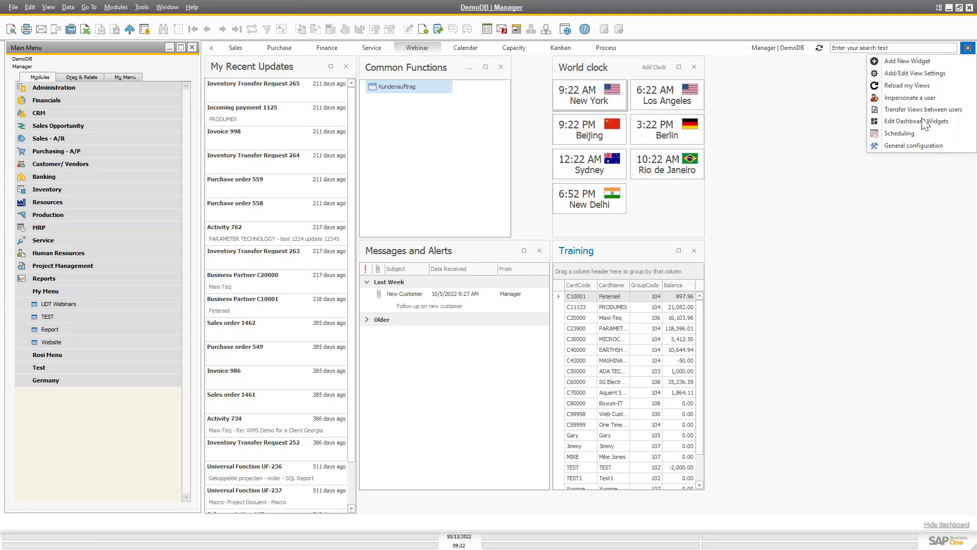
{"action": "left_click", "coordinate": [902, 134]}
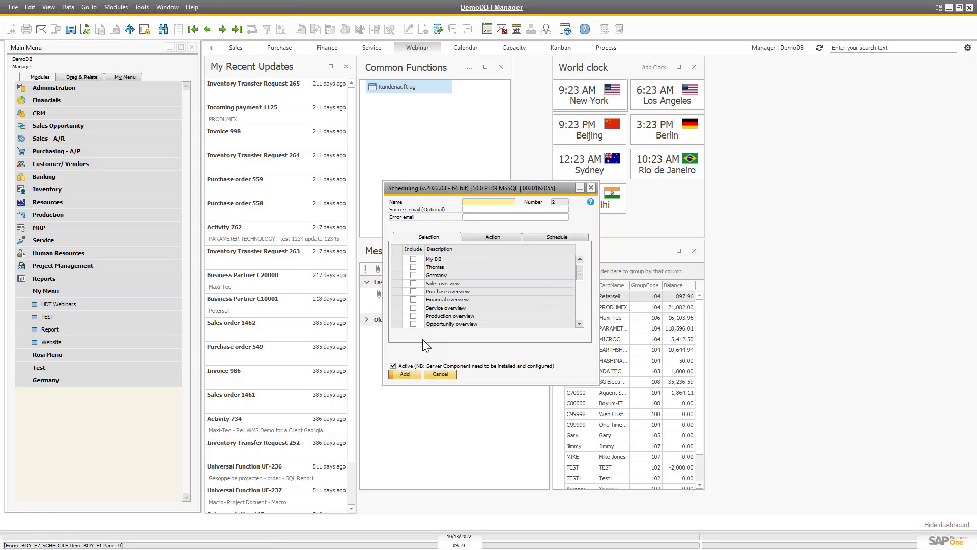
{"action": "left_click", "coordinate": [414, 299]}
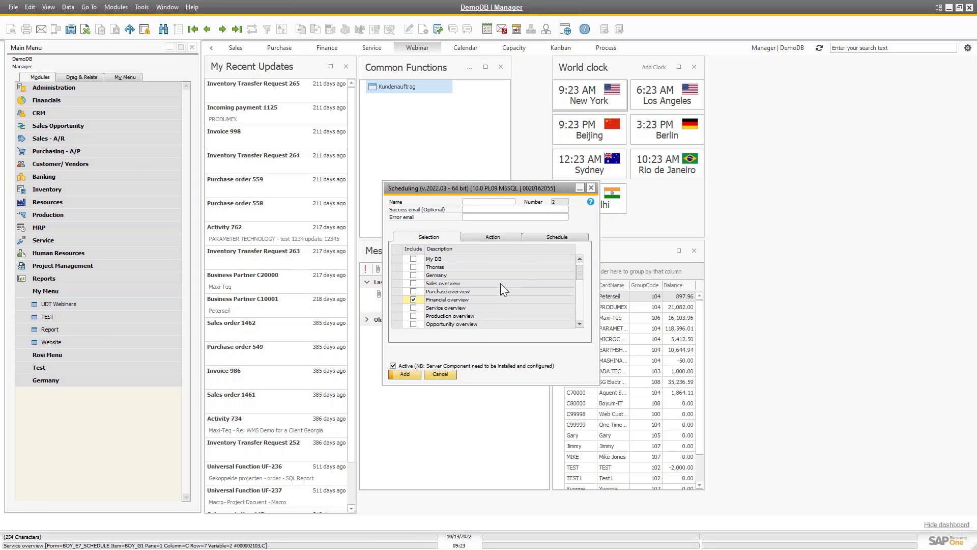
- Review the recipients, subject and body fields of the schedule's Email action
{"action": "left_click", "coordinate": [506, 236]}
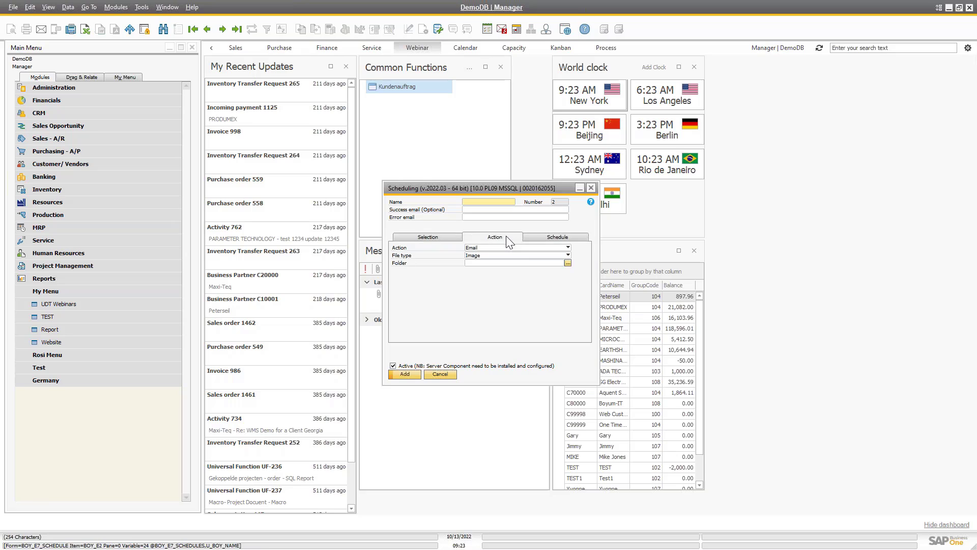
{"action": "left_click", "coordinate": [481, 263]}
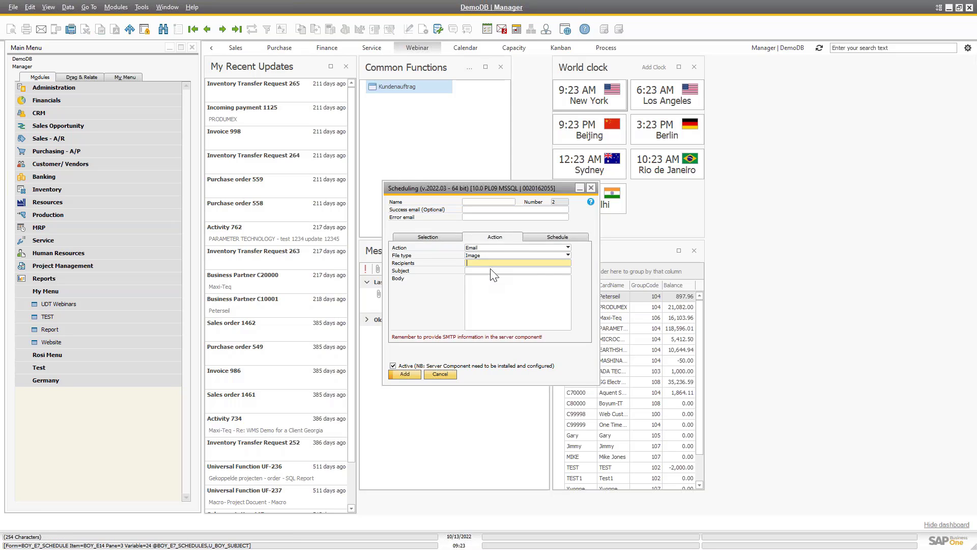
{"action": "left_click", "coordinate": [483, 284]}
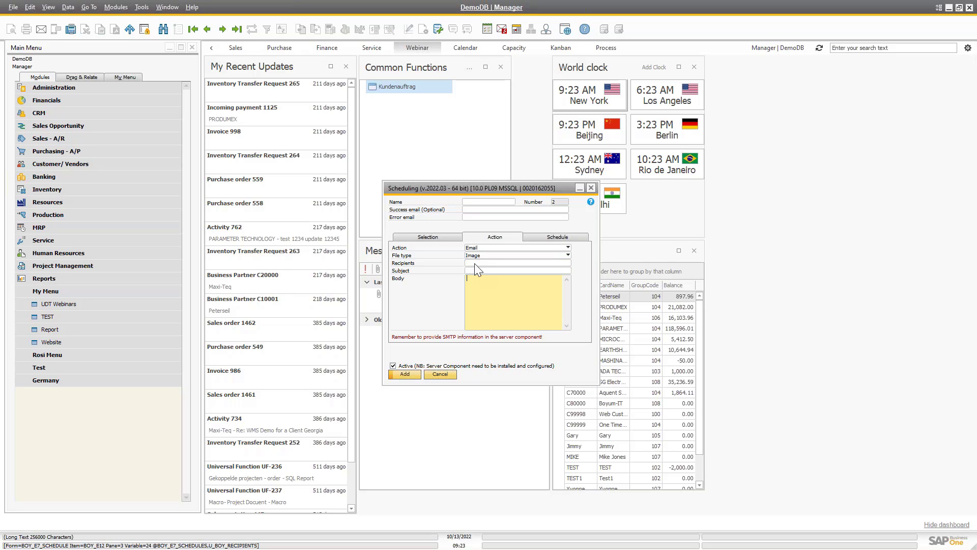
- Set the schedule to recur weekly on Monday with a server start time of 8:00
{"action": "left_click", "coordinate": [561, 242]}
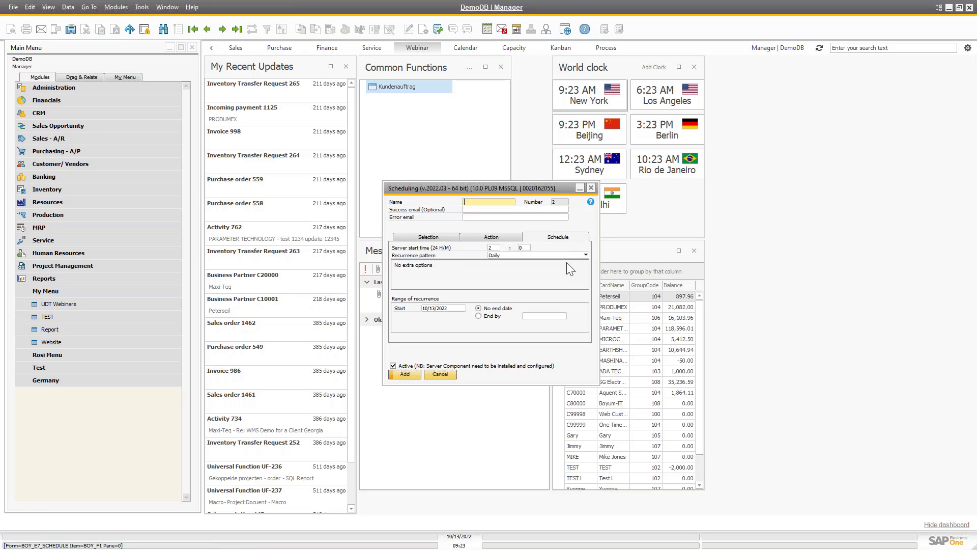
{"action": "left_click", "coordinate": [582, 255]}
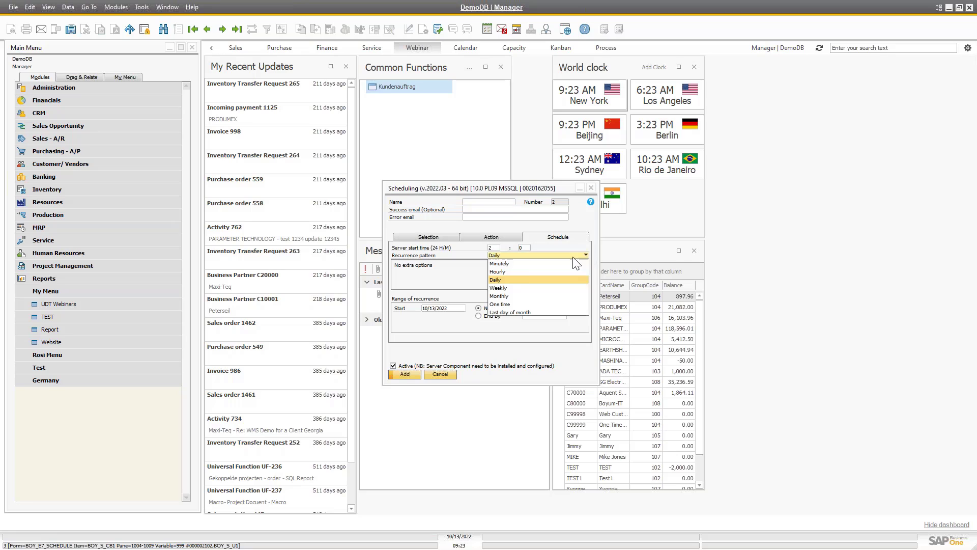
{"action": "left_click", "coordinate": [509, 287]}
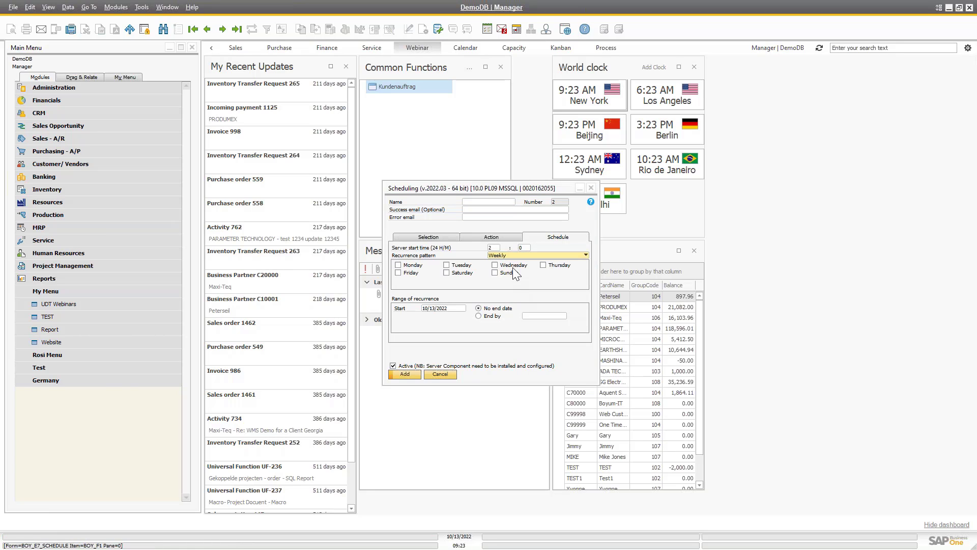
{"action": "left_click", "coordinate": [398, 265]}
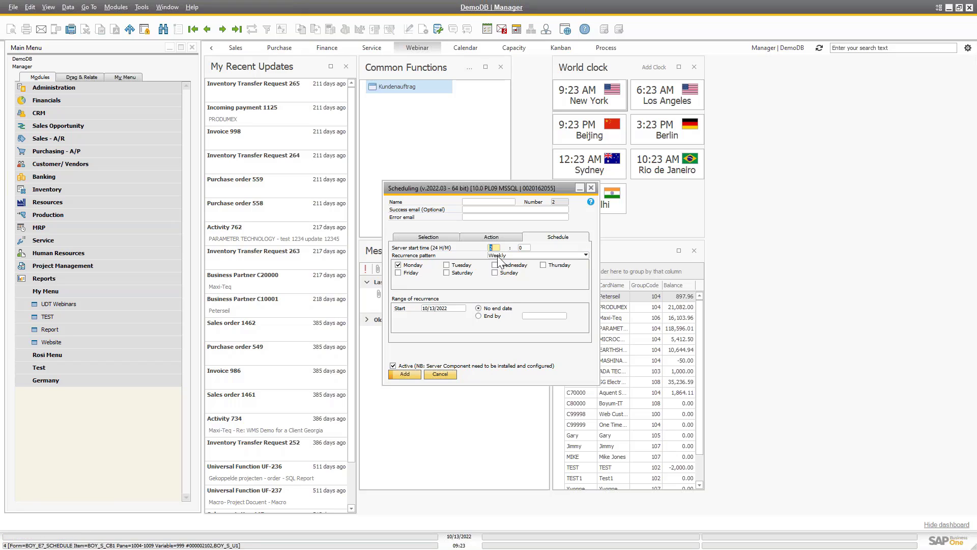
{"action": "type", "text": "8"}
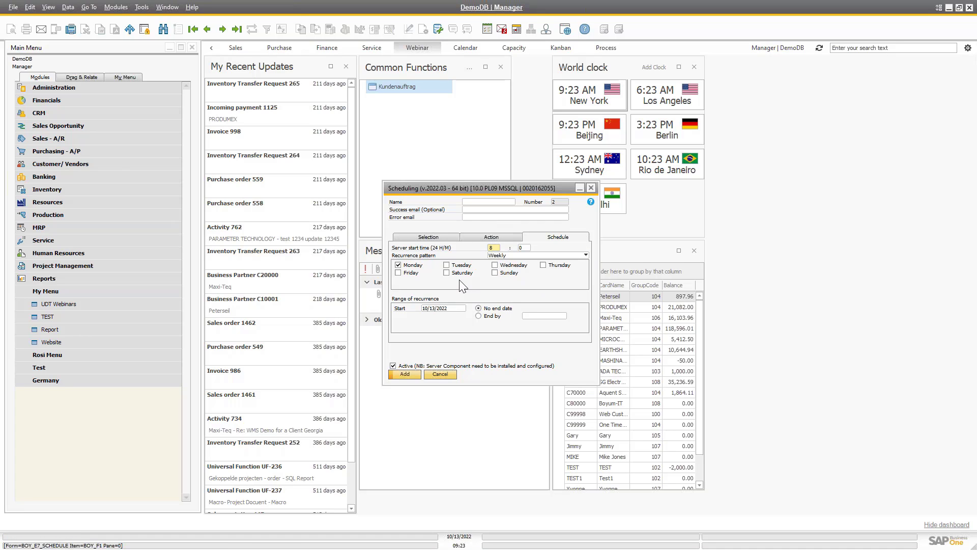
- Check the file types offered for the Email action, display the Finance view, and close the schedule without saving
{"action": "left_click", "coordinate": [483, 240]}
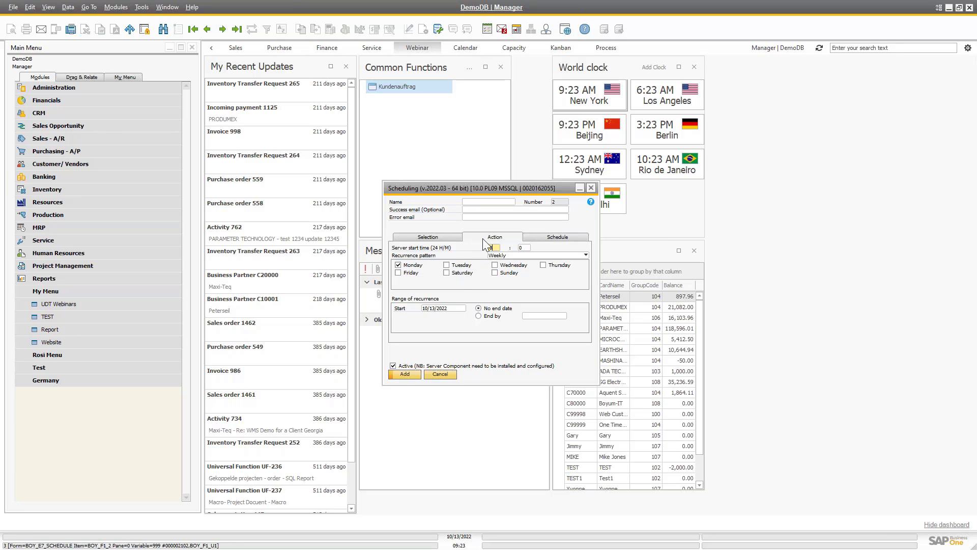
{"action": "left_click", "coordinate": [539, 237]}
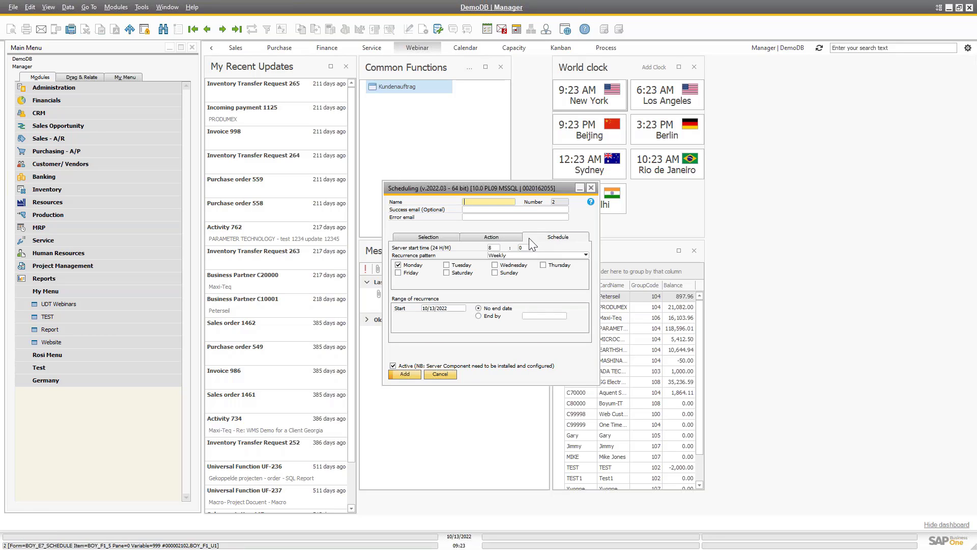
{"action": "left_click", "coordinate": [507, 237]}
{"action": "left_click", "coordinate": [568, 255]}
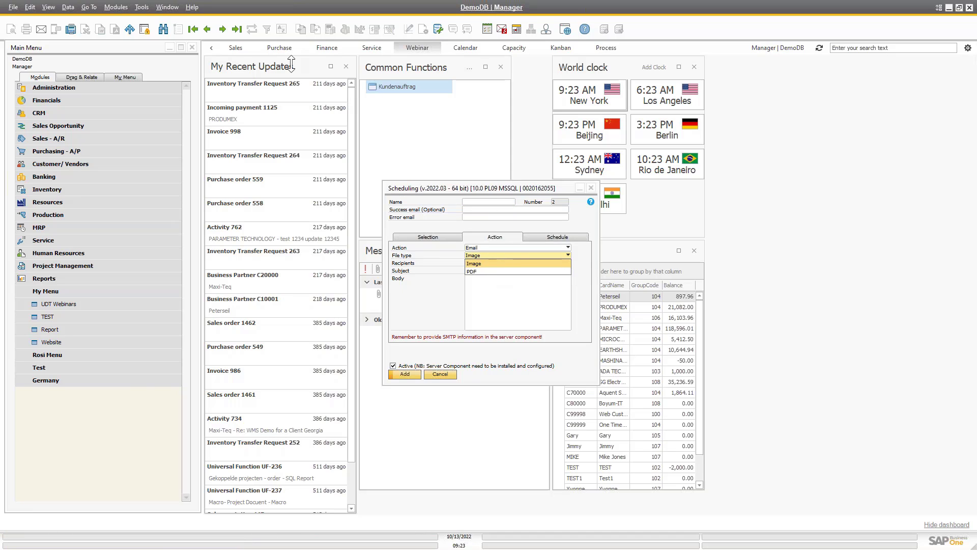
{"action": "left_click", "coordinate": [326, 49]}
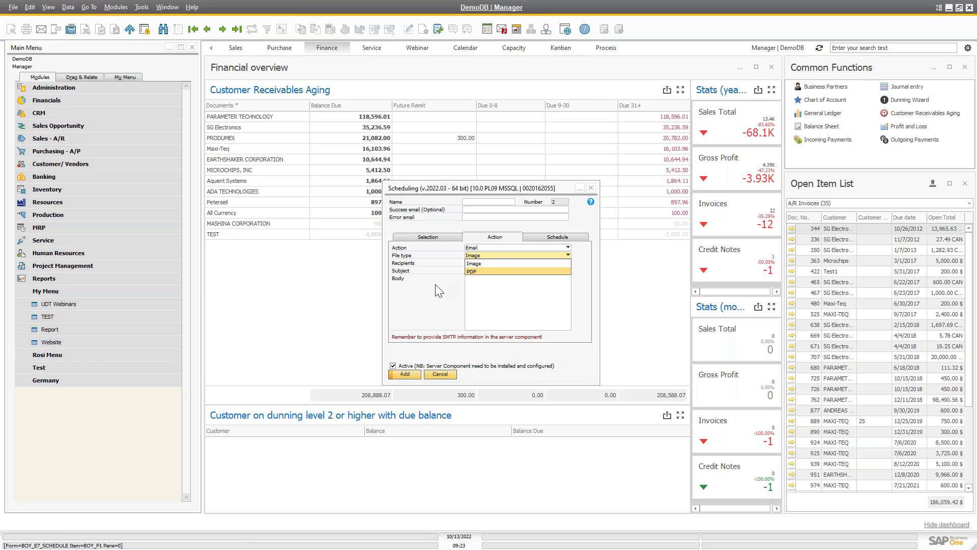
{"action": "left_click", "coordinate": [439, 303]}
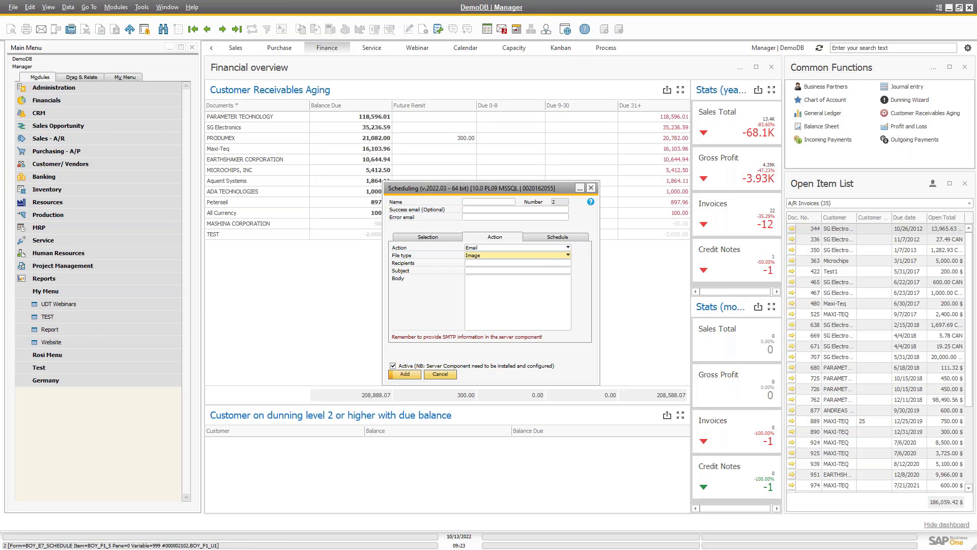
{"action": "left_click", "coordinate": [591, 188]}
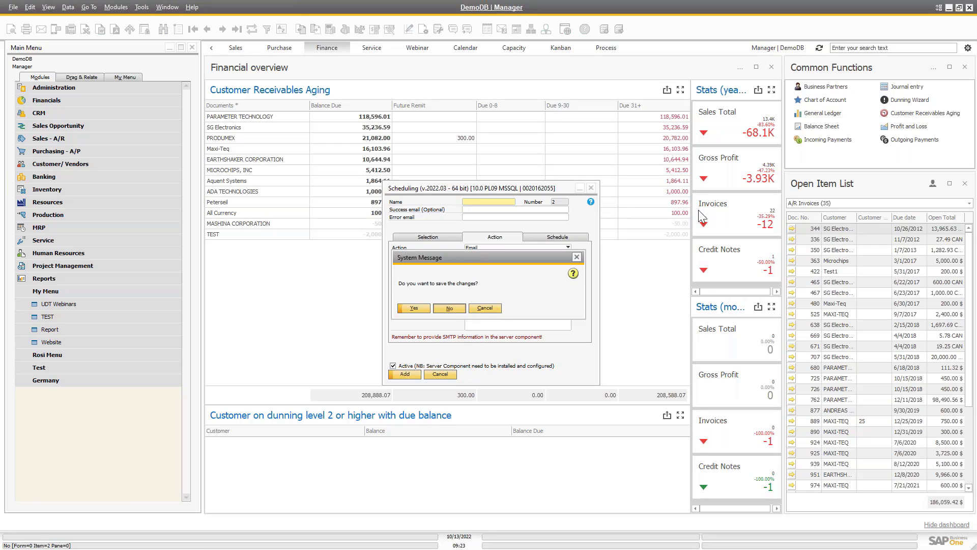
{"action": "left_click", "coordinate": [449, 308]}
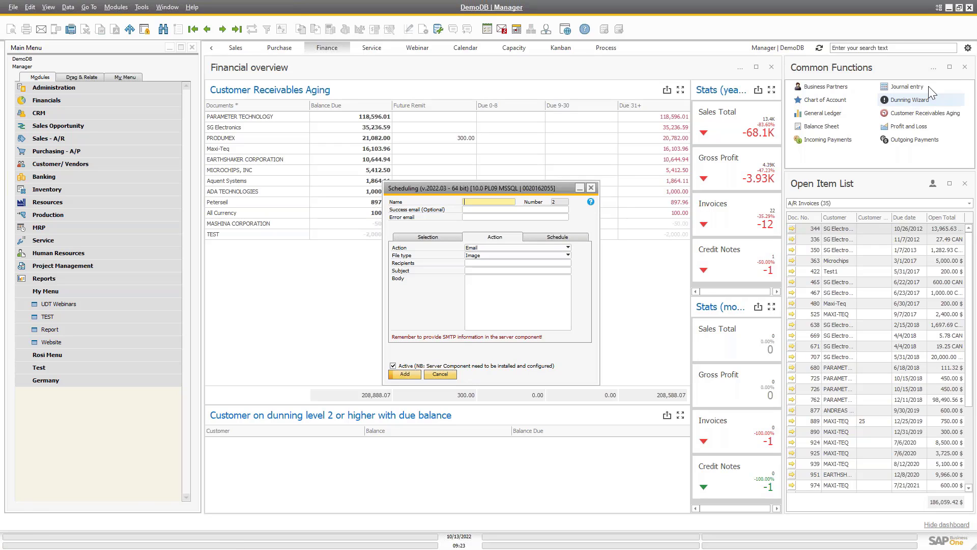
- Display the Calendar view and move the PRODUMEX sales order to October 20
{"action": "left_click", "coordinate": [967, 47]}
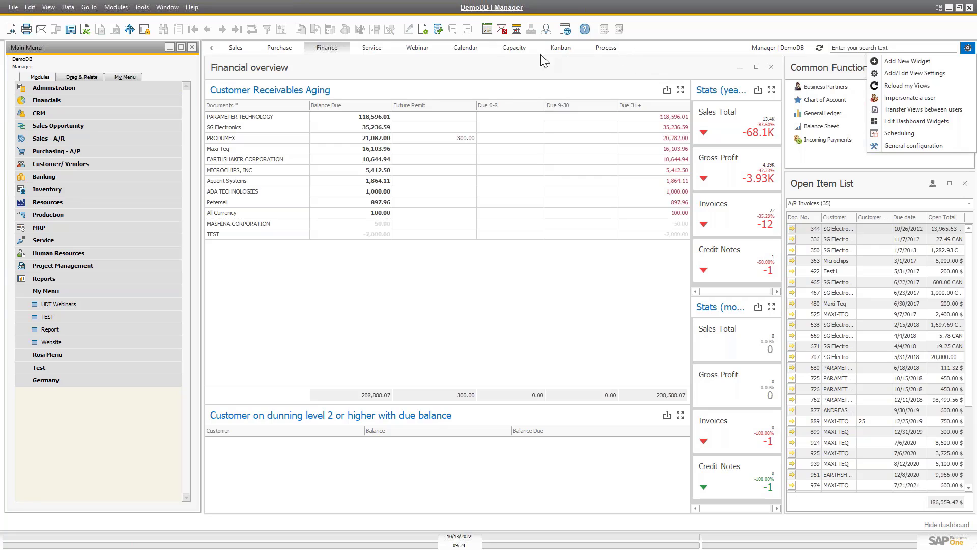
{"action": "left_click", "coordinate": [466, 47]}
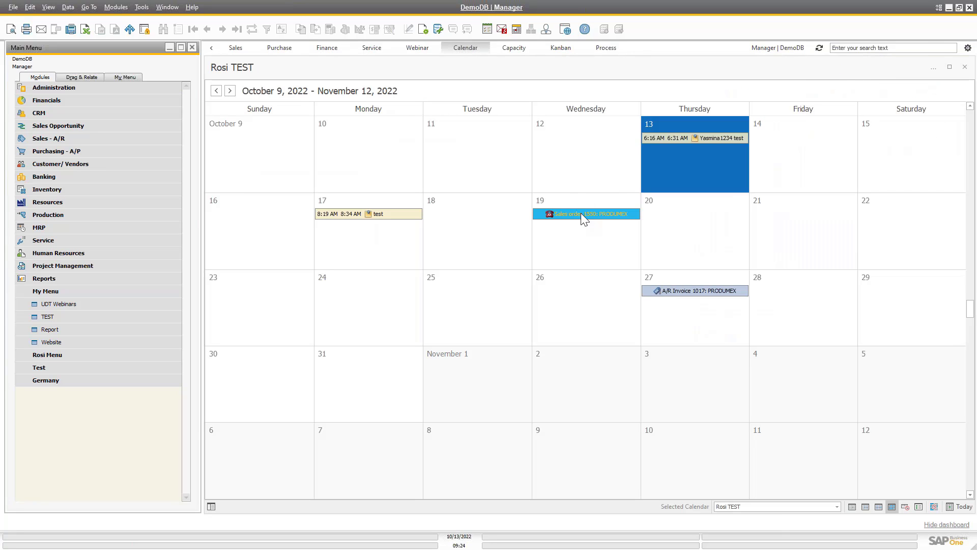
{"action": "left_click_drag", "start_coordinate": [581, 213], "coordinate": [693, 236]}
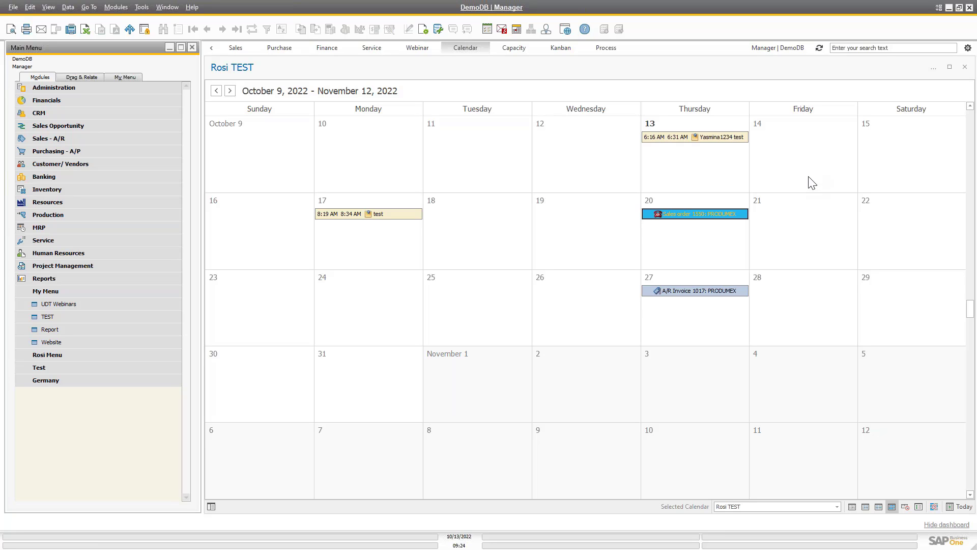
- Hide the dashboard and open a new sales order from the Sales - A/R module
{"action": "left_click", "coordinate": [937, 525]}
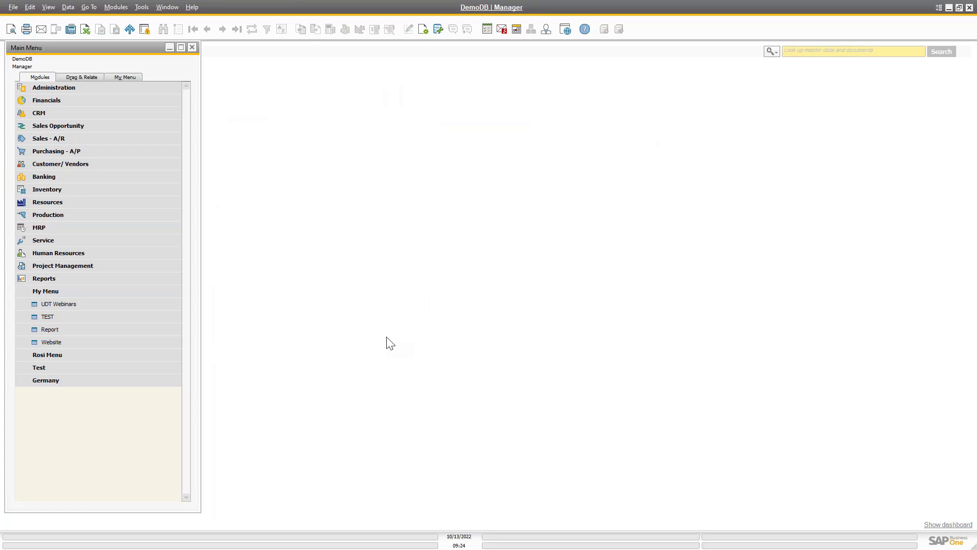
{"action": "left_click", "coordinate": [63, 140]}
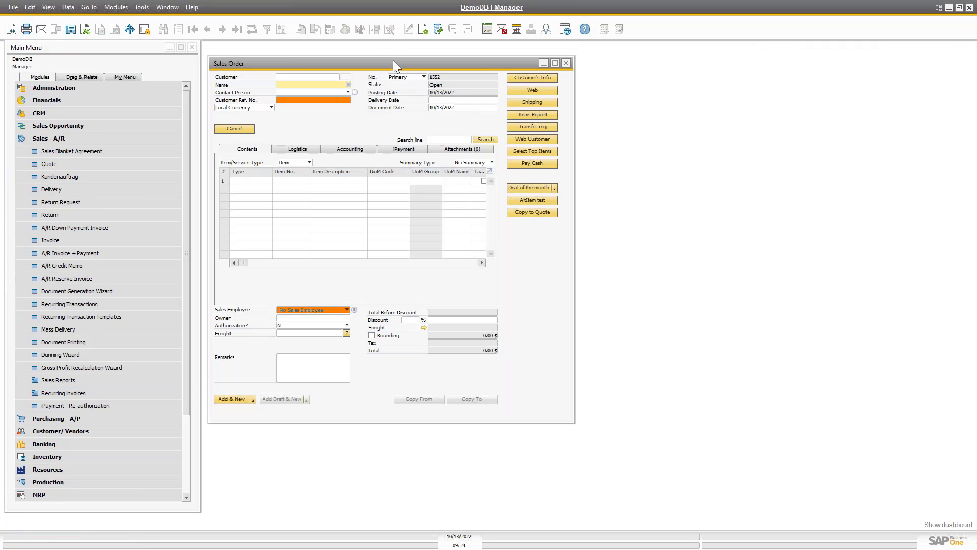
{"action": "left_click_drag", "start_coordinate": [395, 61], "coordinate": [492, 92]}
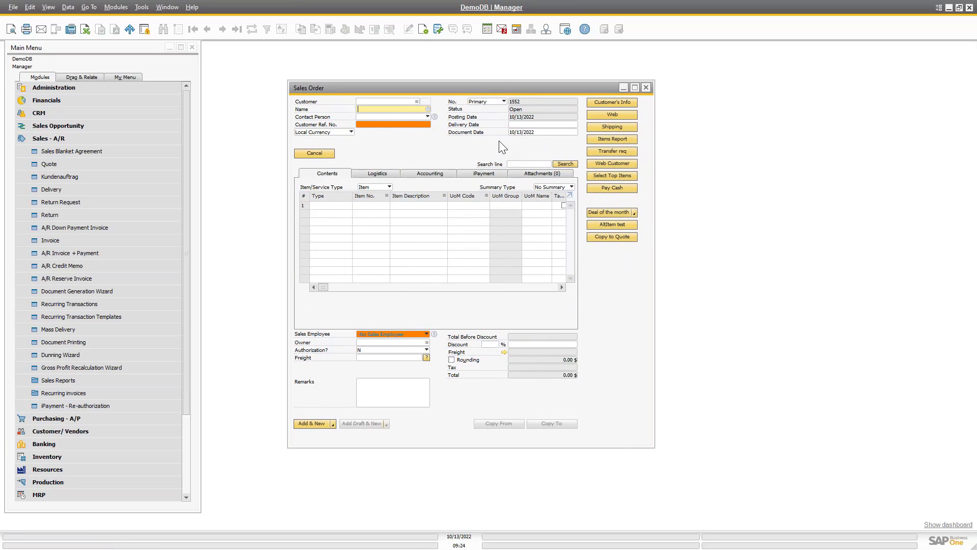
- Select Maxi-Teq as the sales order's customer and enlarge the Sales Order window
{"action": "left_click", "coordinate": [429, 109]}
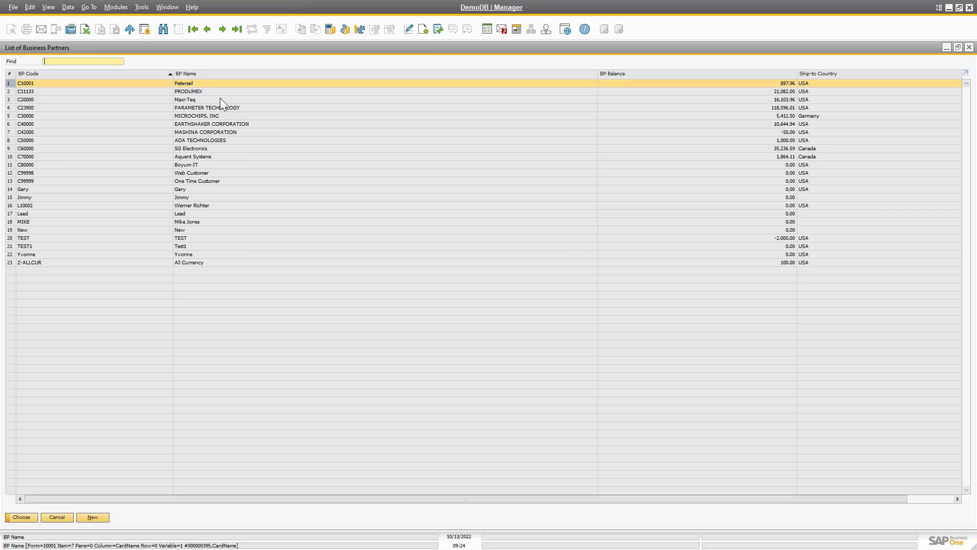
{"action": "left_click", "coordinate": [219, 100]}
{"action": "key", "text": "Return"}
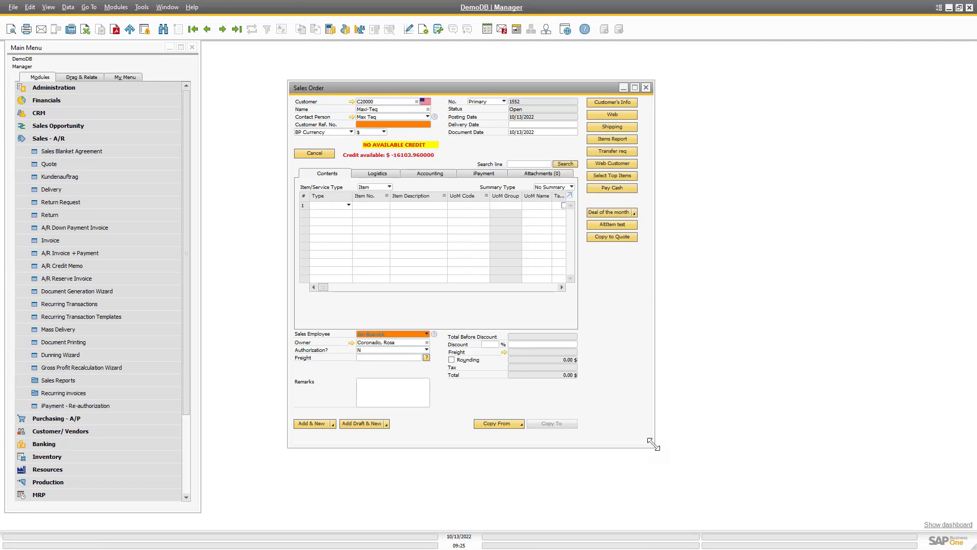
{"action": "left_click_drag", "start_coordinate": [654, 445], "coordinate": [878, 492]}
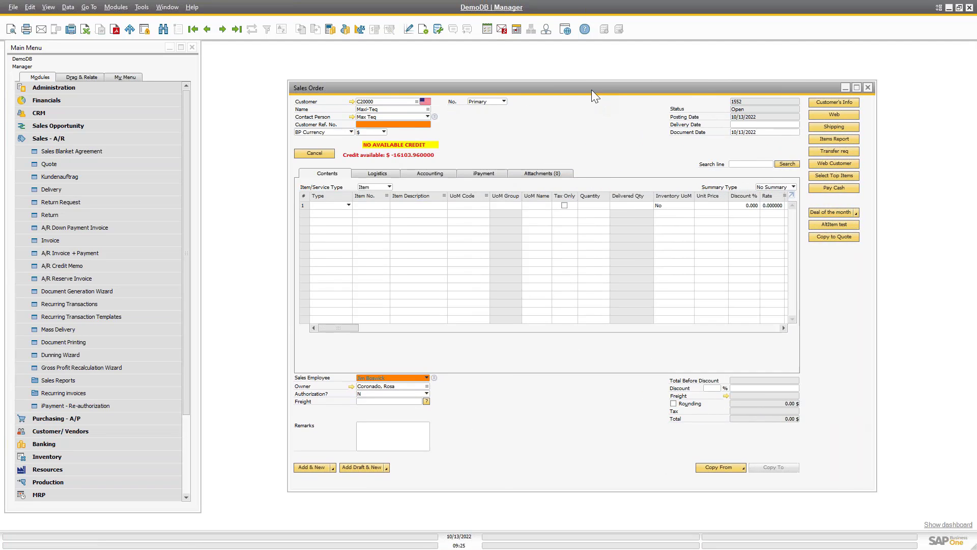
{"action": "left_click_drag", "start_coordinate": [591, 90], "coordinate": [554, 68]}
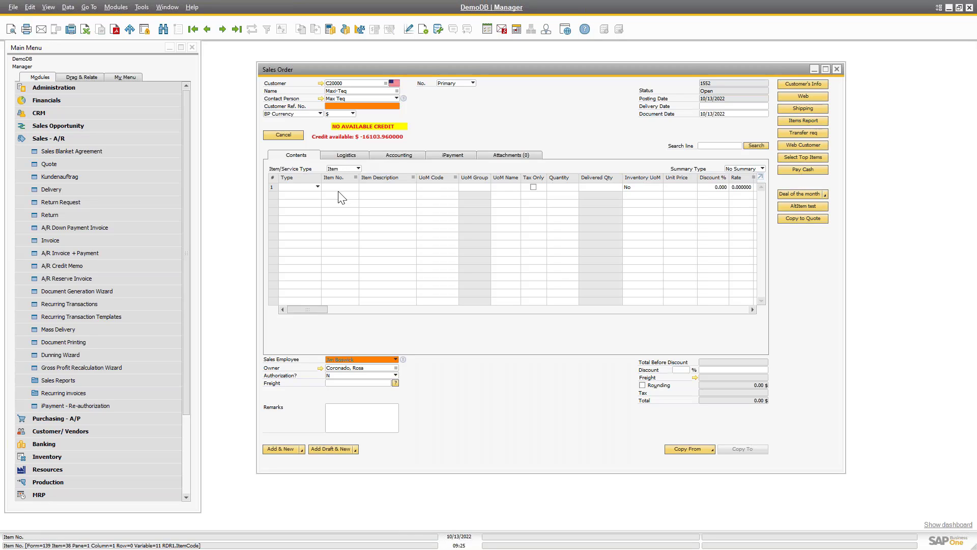
- Add items A00001 through A00007 to the sales order lines in one selection
{"action": "left_click", "coordinate": [354, 188]}
{"action": "left_click", "coordinate": [355, 187]}
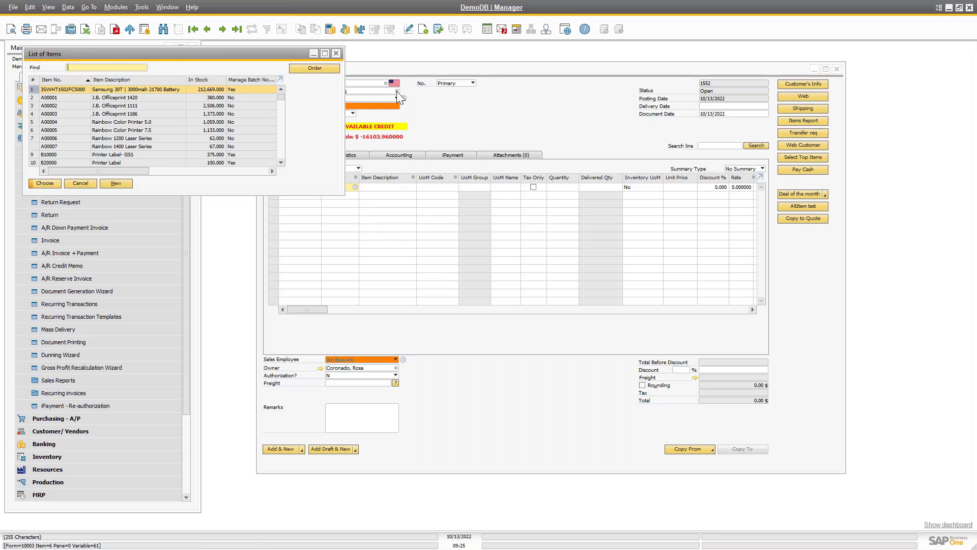
{"action": "left_click", "coordinate": [143, 99]}
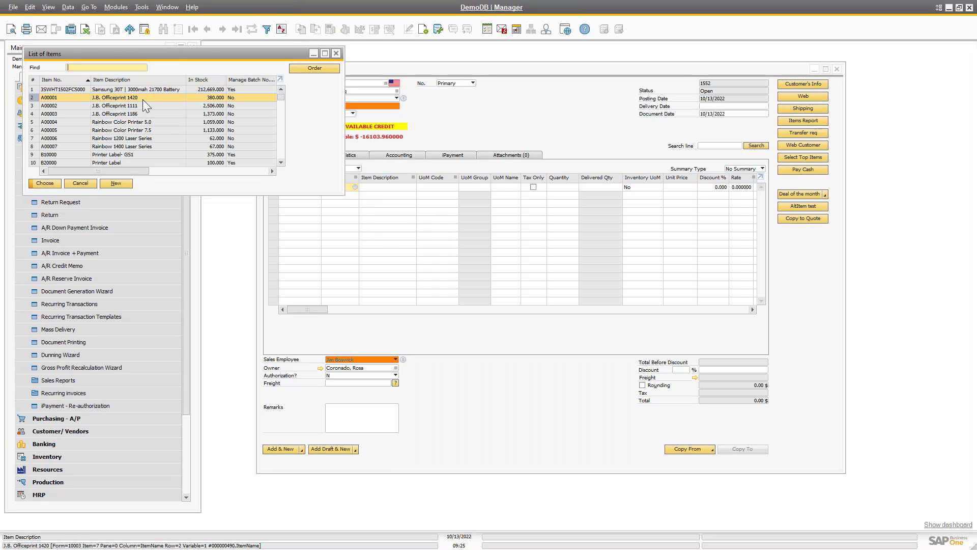
{"action": "left_click", "coordinate": [148, 147], "text": "shift"}
{"action": "left_click", "coordinate": [45, 183]}
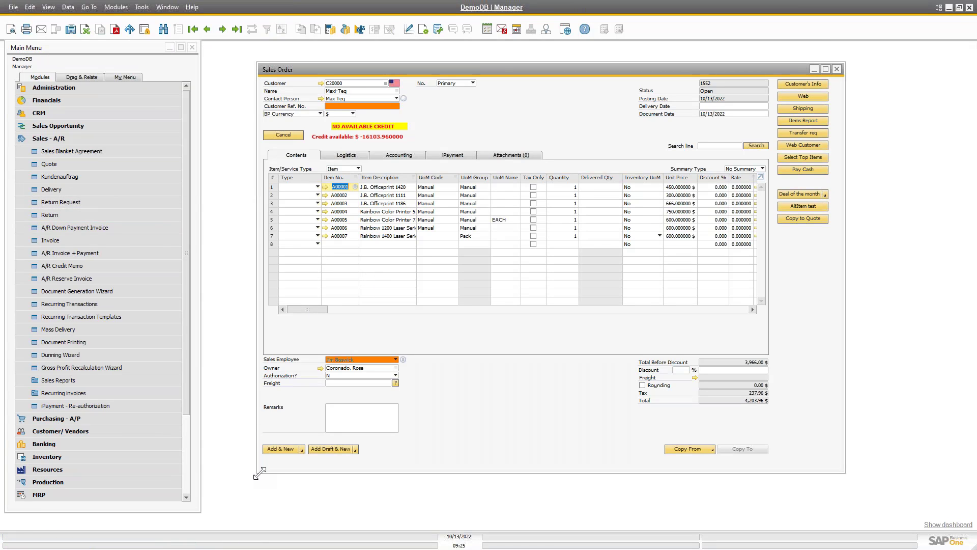
- Enlarge the Sales Order window and set line discounts of 12% on lines 1, 5 and 7 and 15% on line 3
{"action": "left_click_drag", "start_coordinate": [259, 473], "coordinate": [212, 509]}
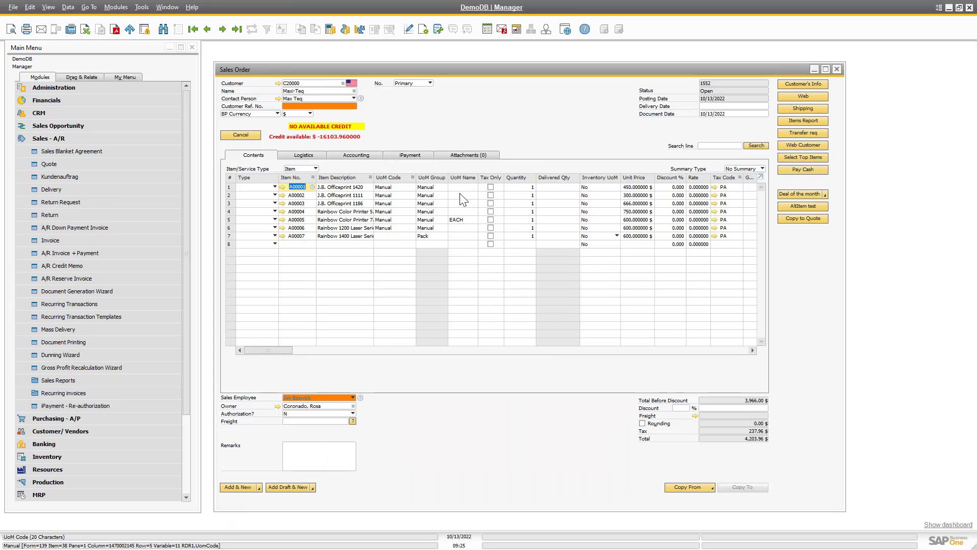
{"action": "left_click", "coordinate": [671, 188]}
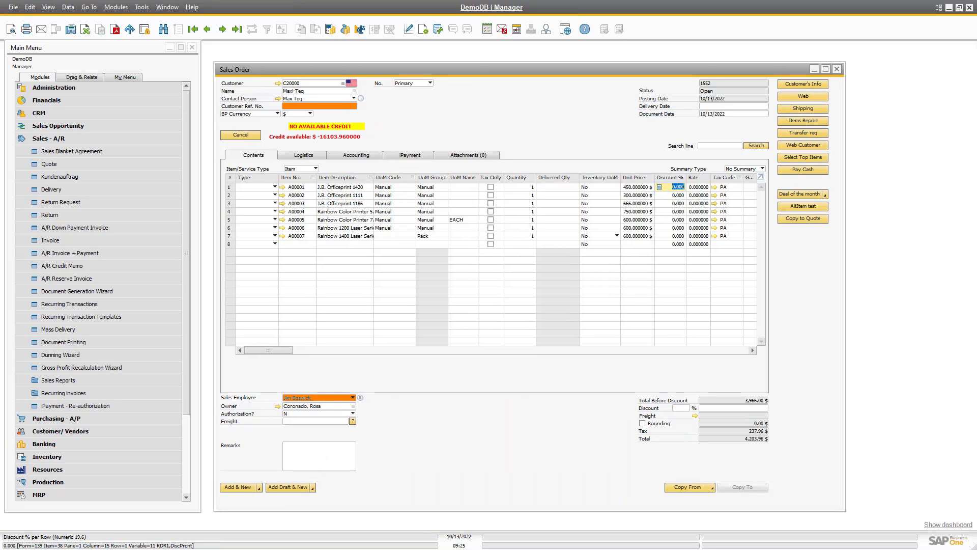
{"action": "type", "text": "12"}
{"action": "left_click", "coordinate": [672, 204]}
{"action": "type", "text": "15"}
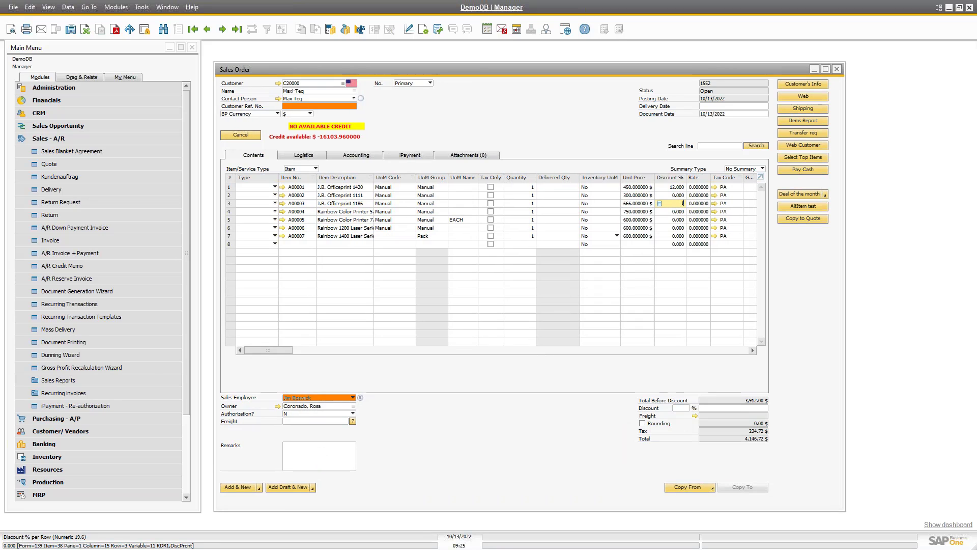
{"action": "left_click", "coordinate": [671, 219]}
{"action": "type", "text": "12"}
{"action": "left_click", "coordinate": [673, 236]}
{"action": "type", "text": "12"}
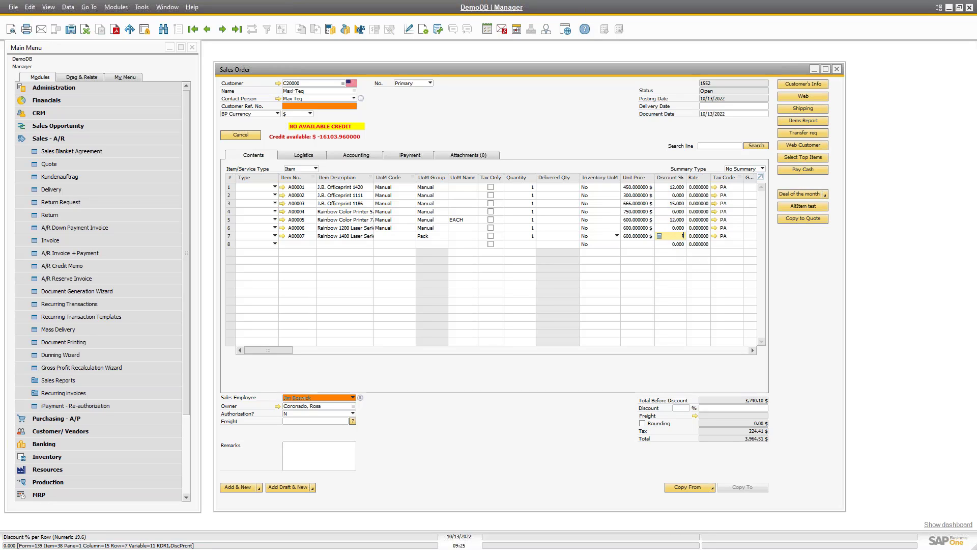
- Fill in the delivery date as 10/14/2022 and try to add the sales order
{"action": "left_click", "coordinate": [732, 105]}
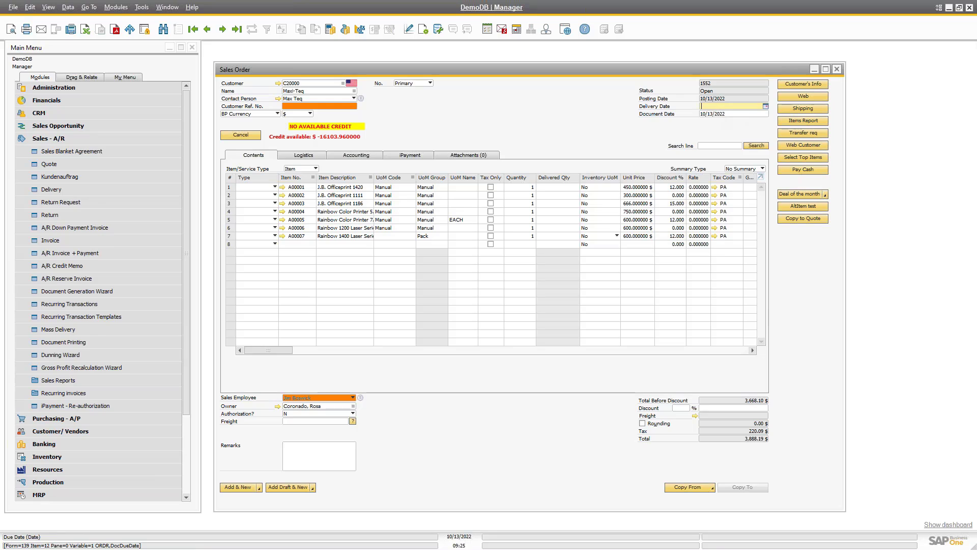
{"action": "key", "text": "Tab"}
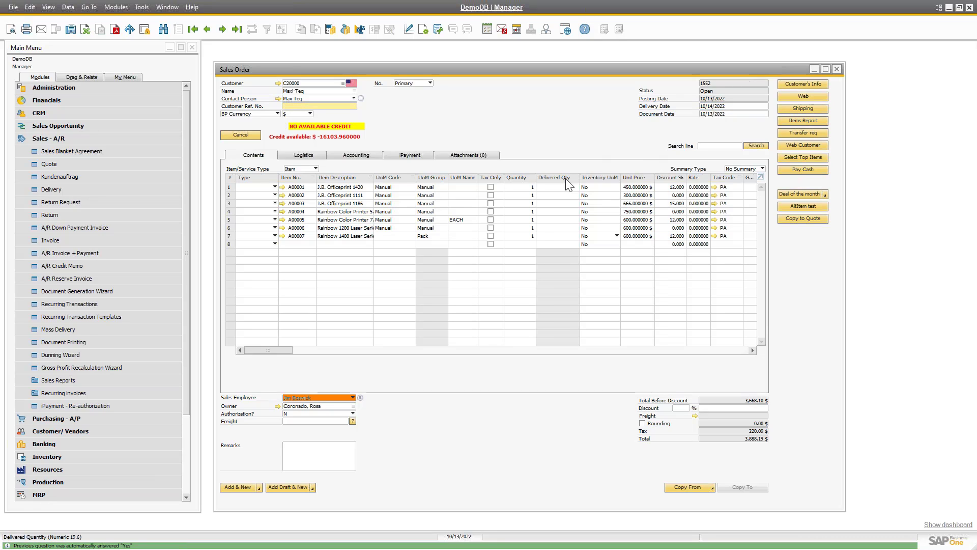
{"action": "left_click", "coordinate": [247, 486]}
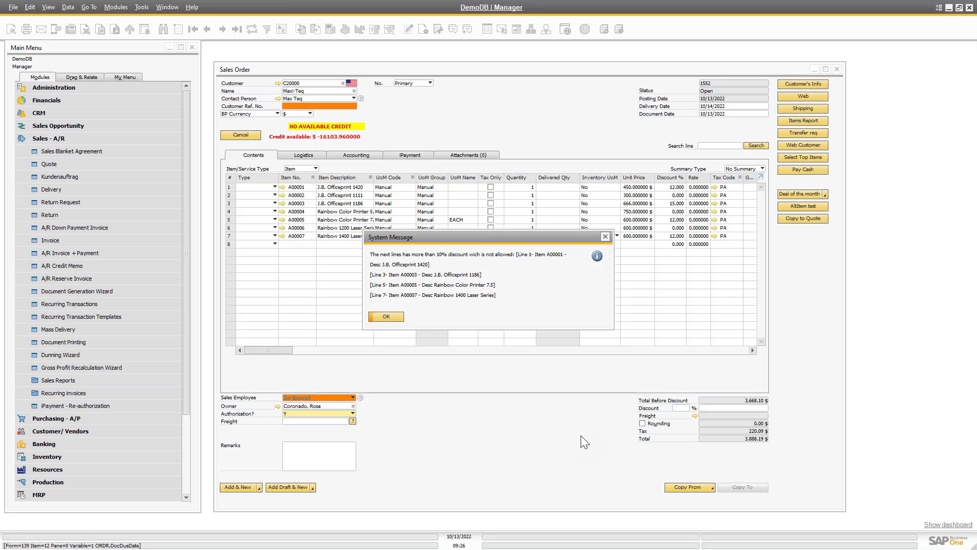
{"action": "left_click", "coordinate": [399, 316]}
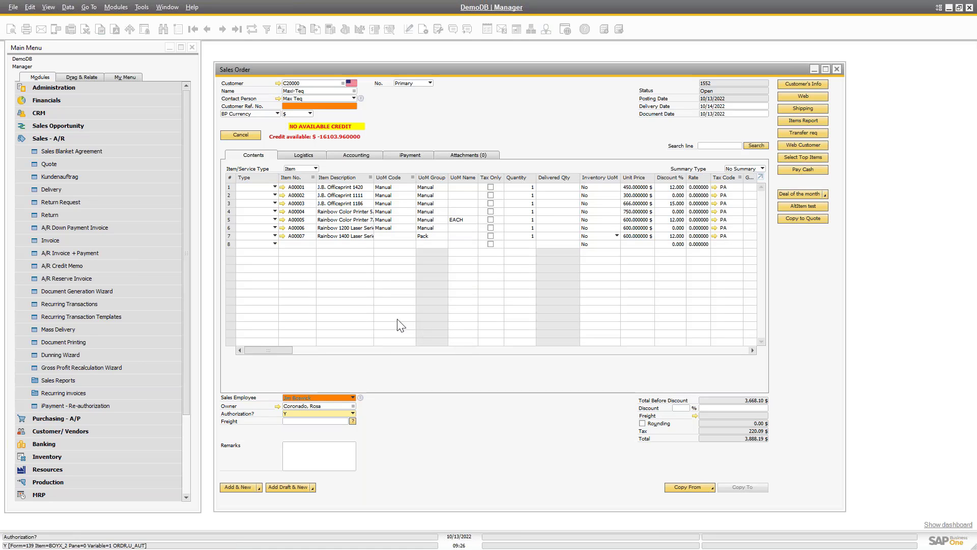
{"action": "left_click", "coordinate": [246, 490]}
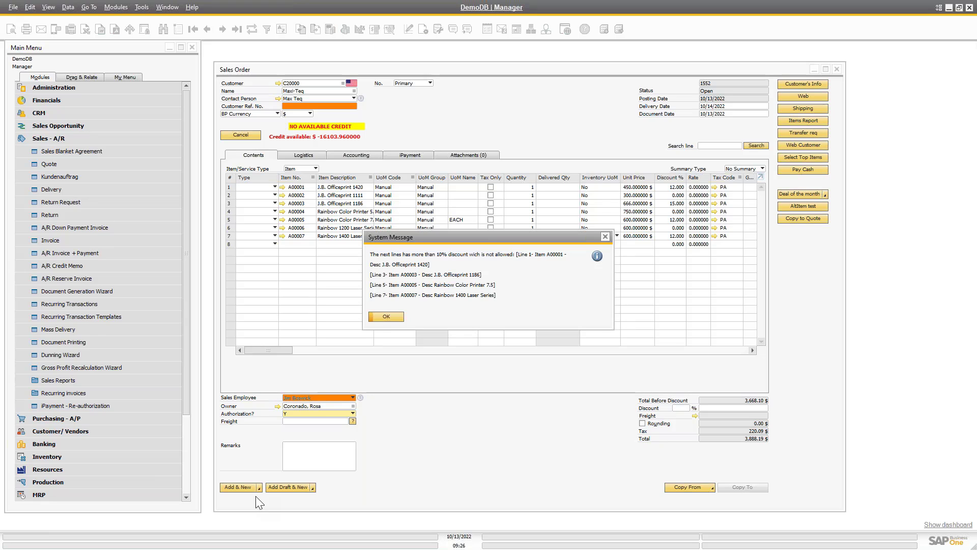
{"action": "left_click", "coordinate": [382, 317]}
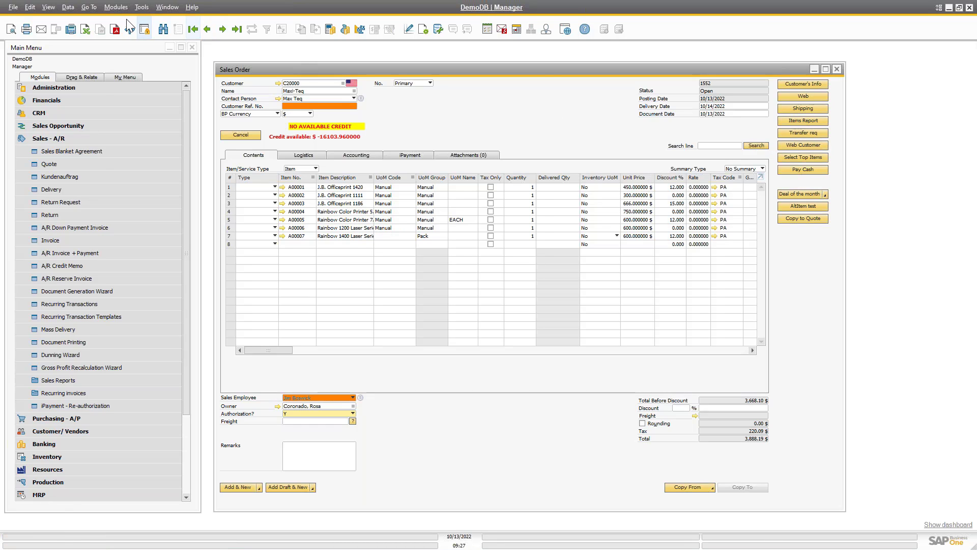
{"action": "left_click", "coordinate": [116, 7]}
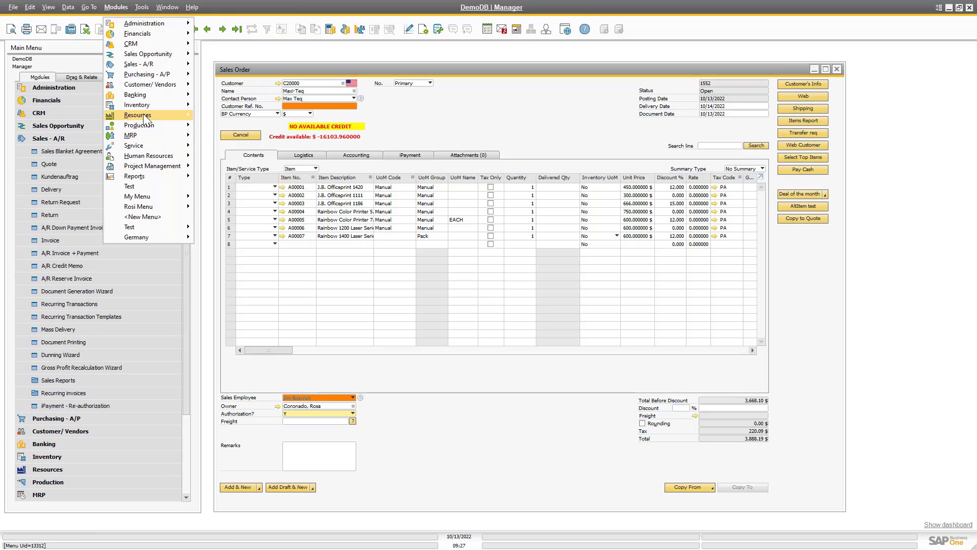
{"action": "mouse_move", "coordinate": [152, 104]}
{"action": "mouse_move", "coordinate": [245, 176]}
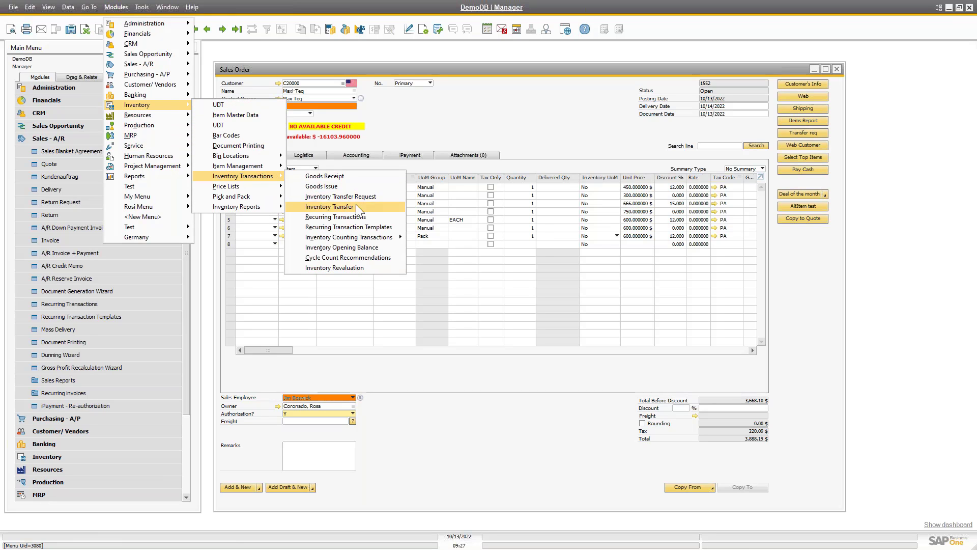
{"action": "left_click", "coordinate": [497, 116]}
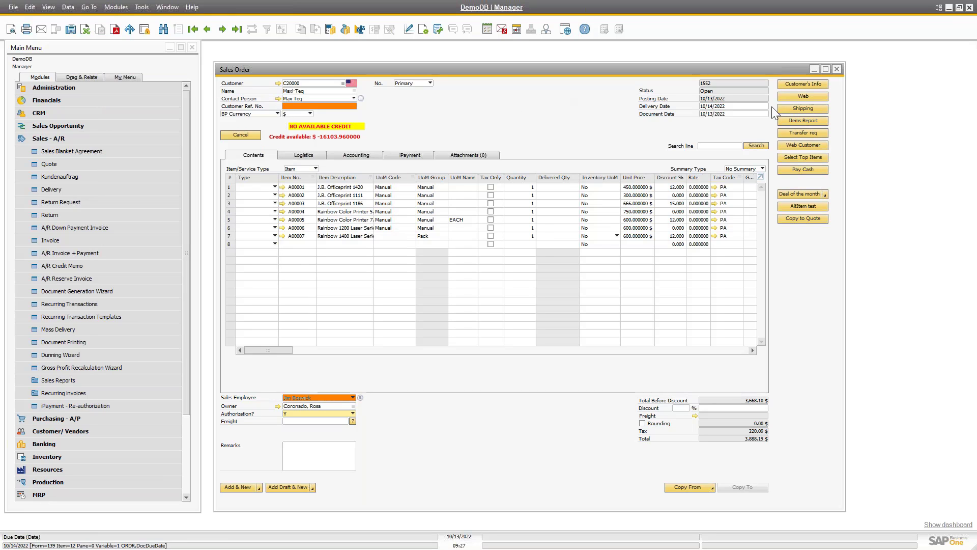
{"action": "left_click", "coordinate": [809, 132]}
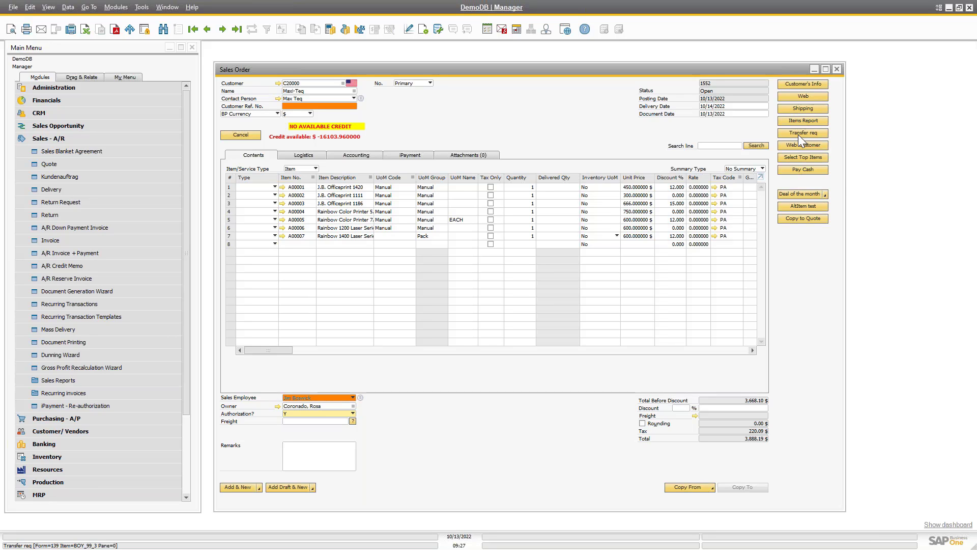
- Copy the sales order to a sales quotation and close the quotation without saving it
{"action": "left_click", "coordinate": [802, 218]}
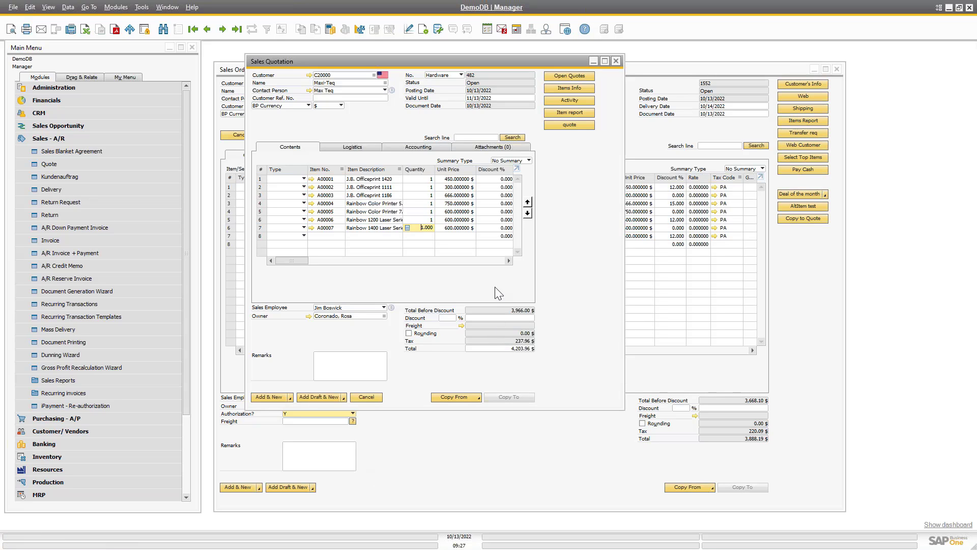
{"action": "left_click", "coordinate": [616, 60]}
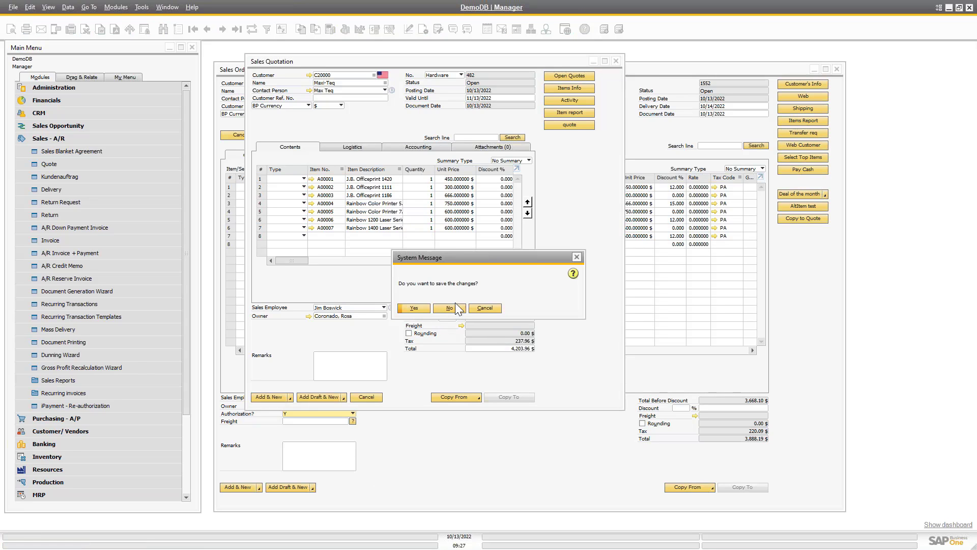
{"action": "left_click", "coordinate": [452, 310]}
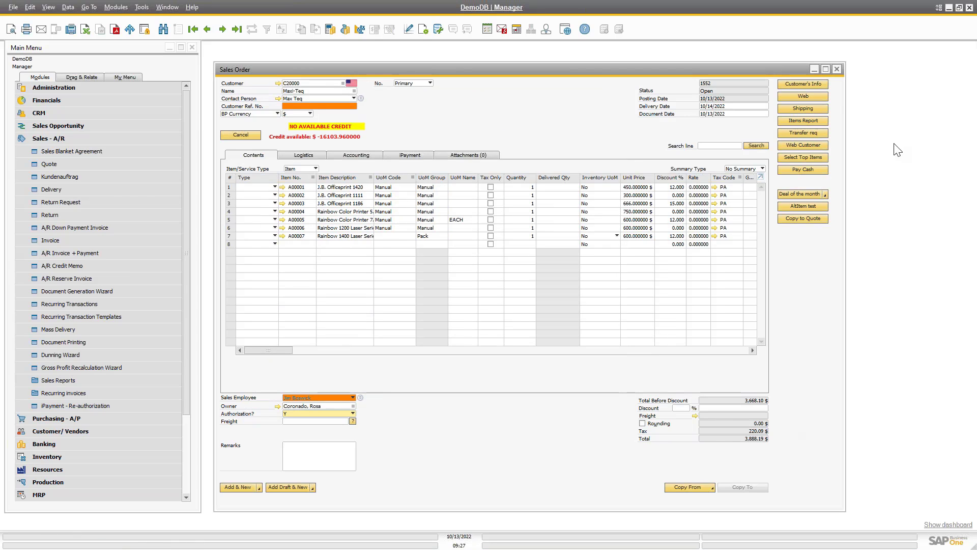
{"action": "left_click", "coordinate": [714, 145]}
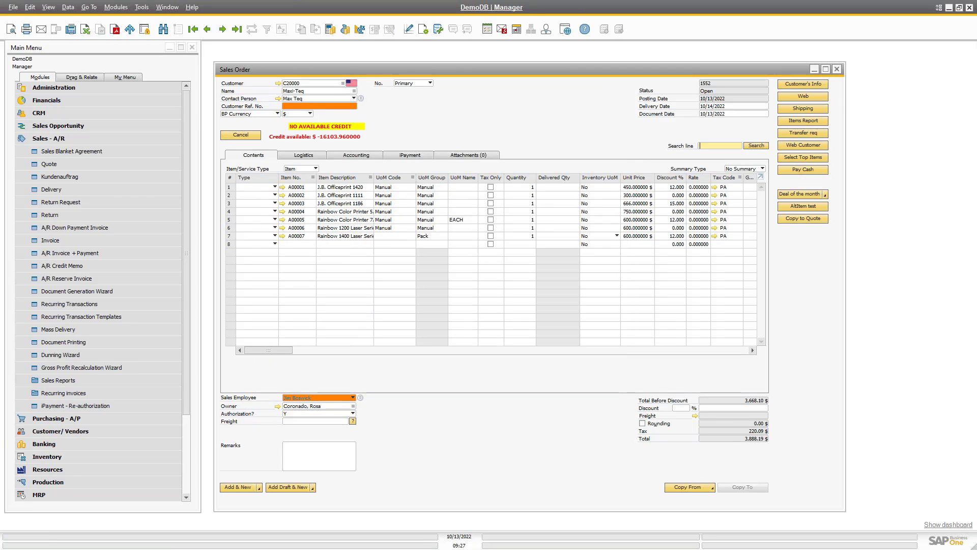
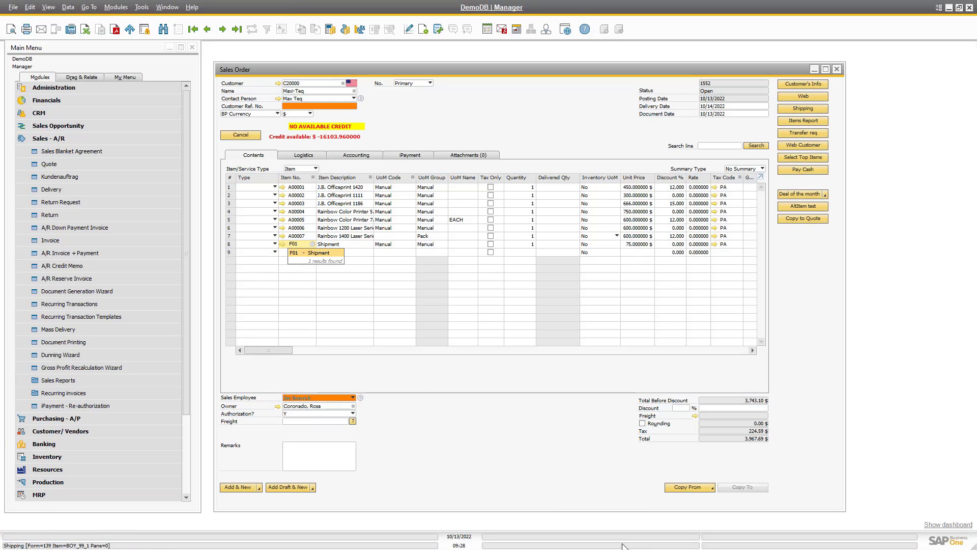
- Delete the F01 Shipment row from the sales order lines
{"action": "left_click", "coordinate": [231, 244]}
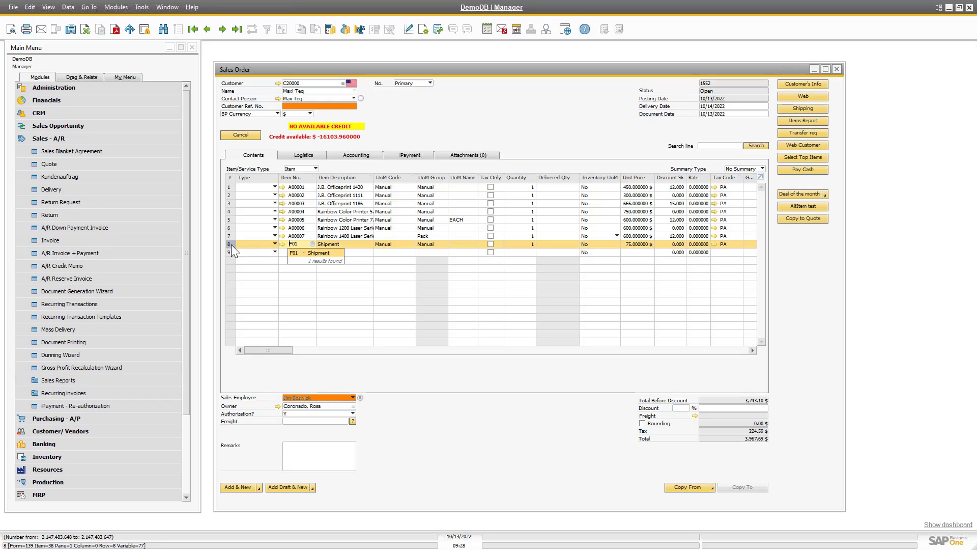
{"action": "right_click", "coordinate": [231, 244]}
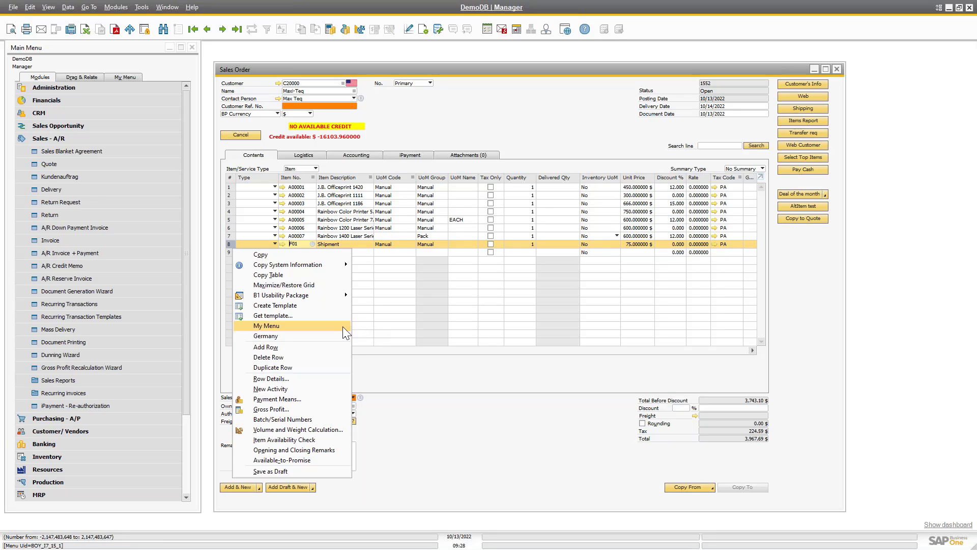
{"action": "left_click", "coordinate": [301, 356]}
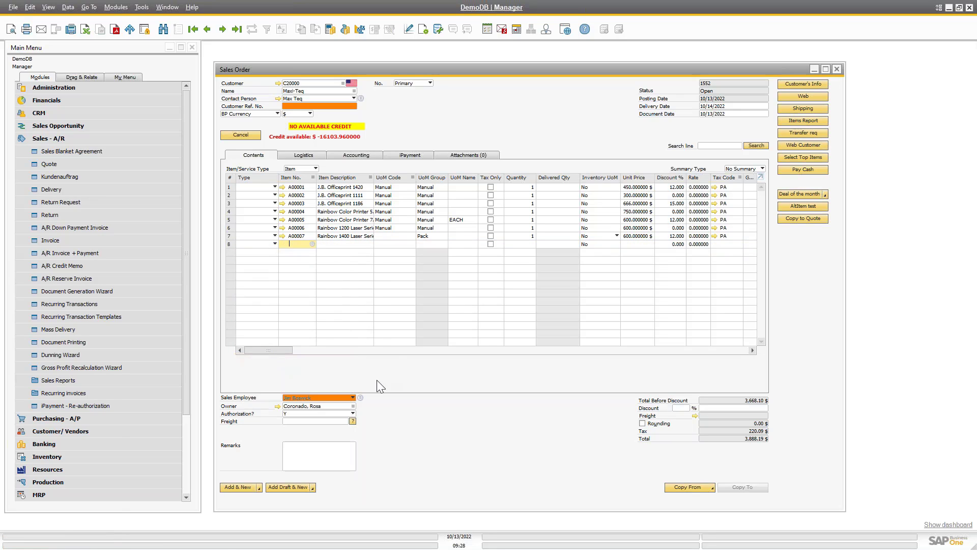
- Set the quantity of item A00004 to 4 and of item A00005 to 2
{"action": "left_click", "coordinate": [529, 211]}
{"action": "type", "text": "4"}
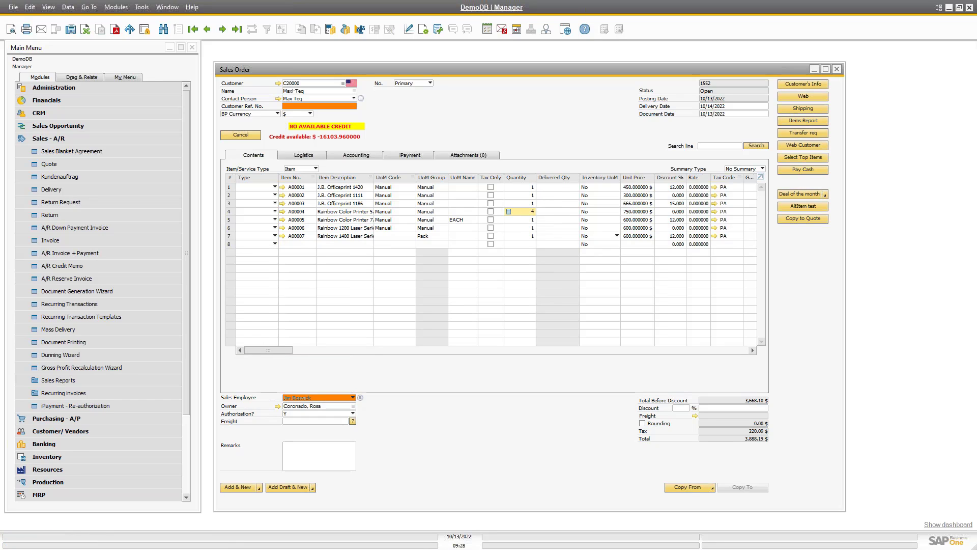
{"action": "key", "text": "Tab"}
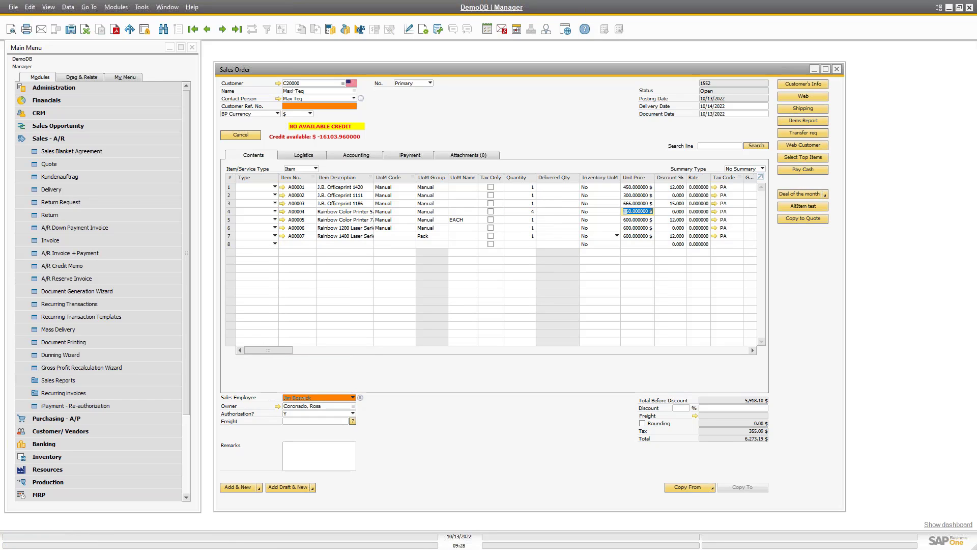
{"action": "left_click", "coordinate": [529, 219]}
{"action": "type", "text": "2"}
{"action": "key", "text": "Tab"}
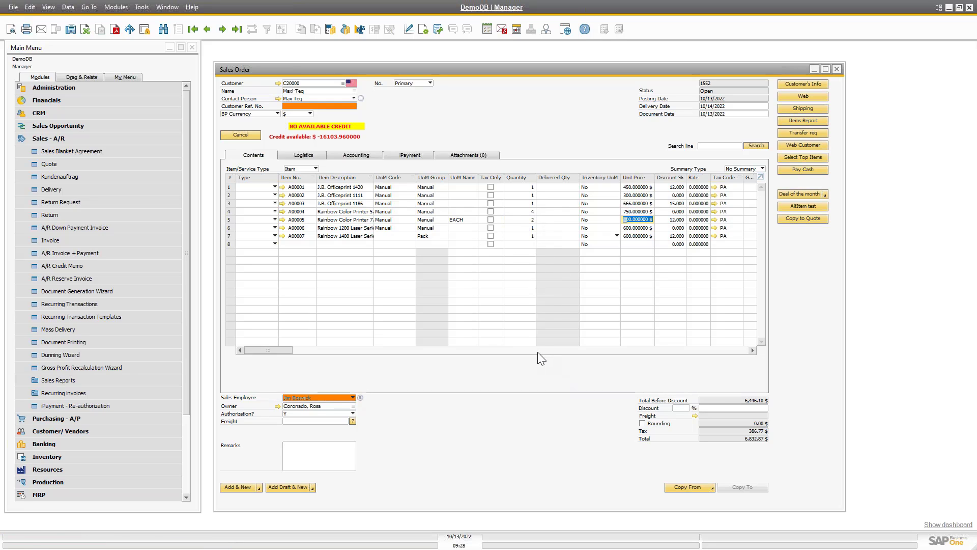
- Run the custom shipping function, accept the shipment cost item with 50% discount, and delete the added row
{"action": "left_click", "coordinate": [815, 108]}
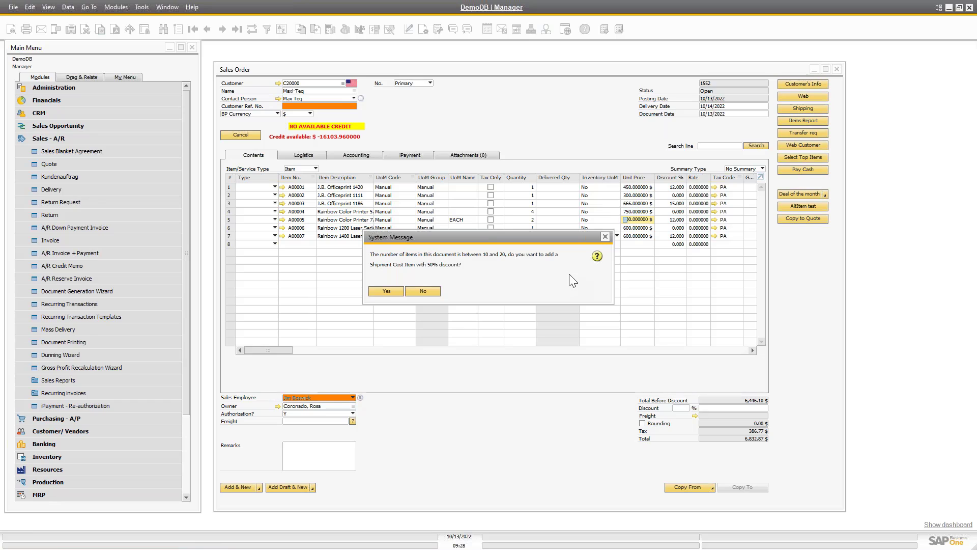
{"action": "left_click", "coordinate": [387, 291]}
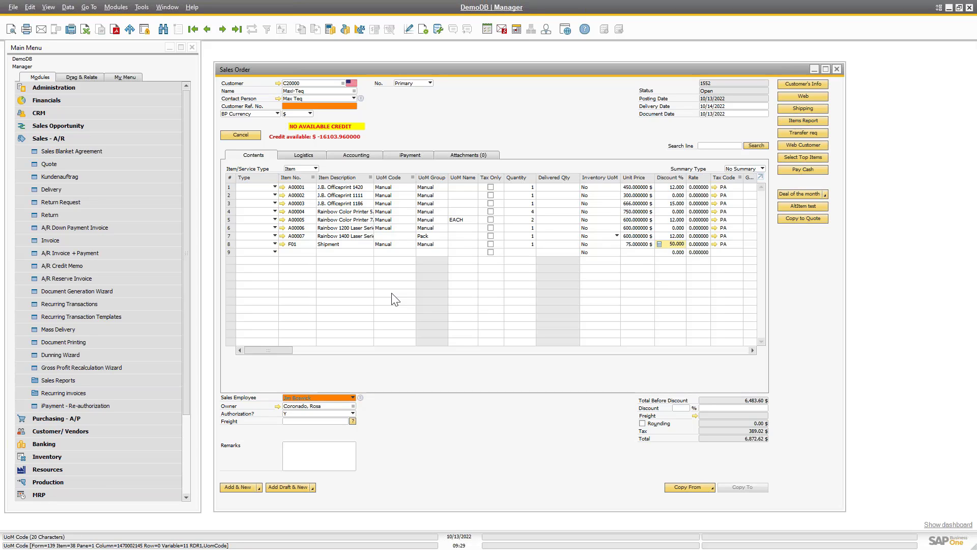
{"action": "left_click", "coordinate": [230, 244]}
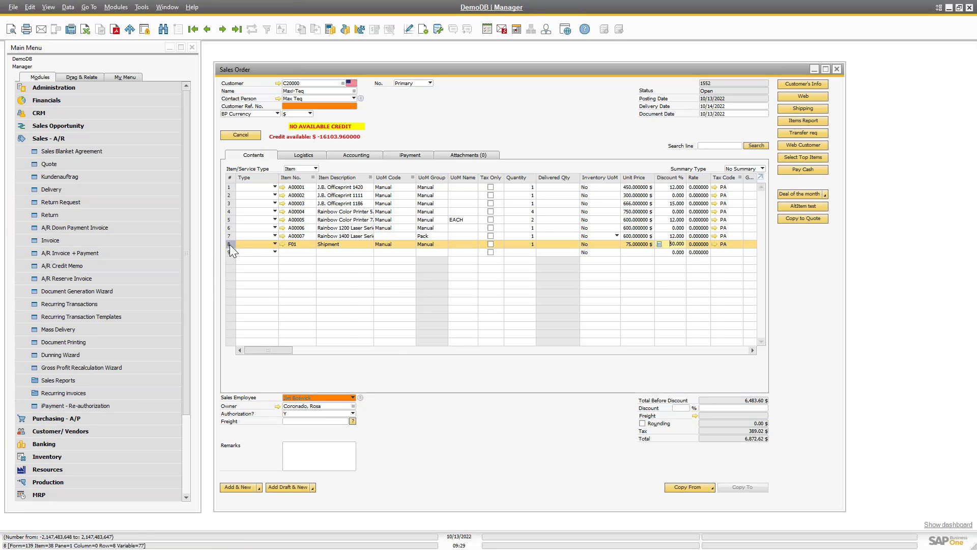
{"action": "right_click", "coordinate": [230, 244]}
{"action": "left_click", "coordinate": [279, 367]}
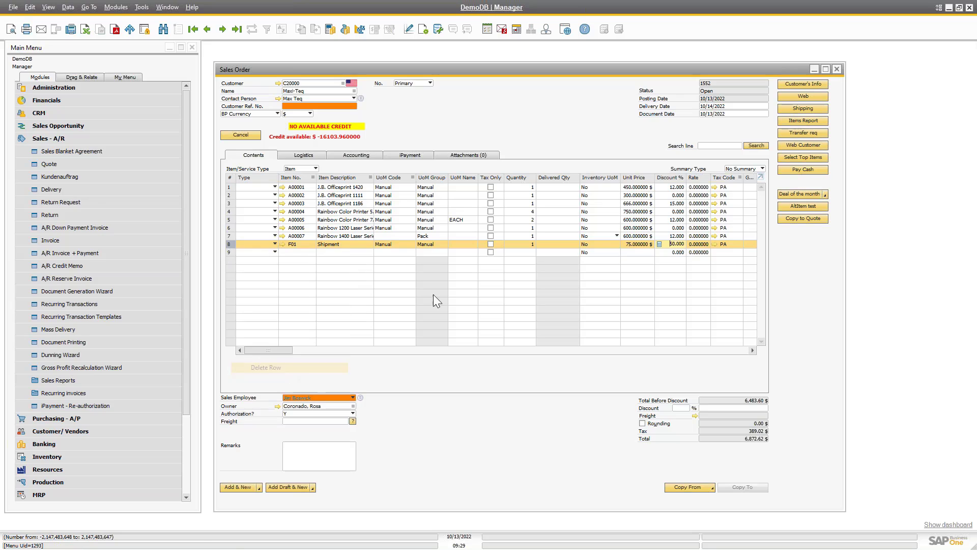
- Set the quantity of item A00006 to 10 and run the shipping function, declining the 50% discounted shipment item
{"action": "left_click", "coordinate": [523, 227]}
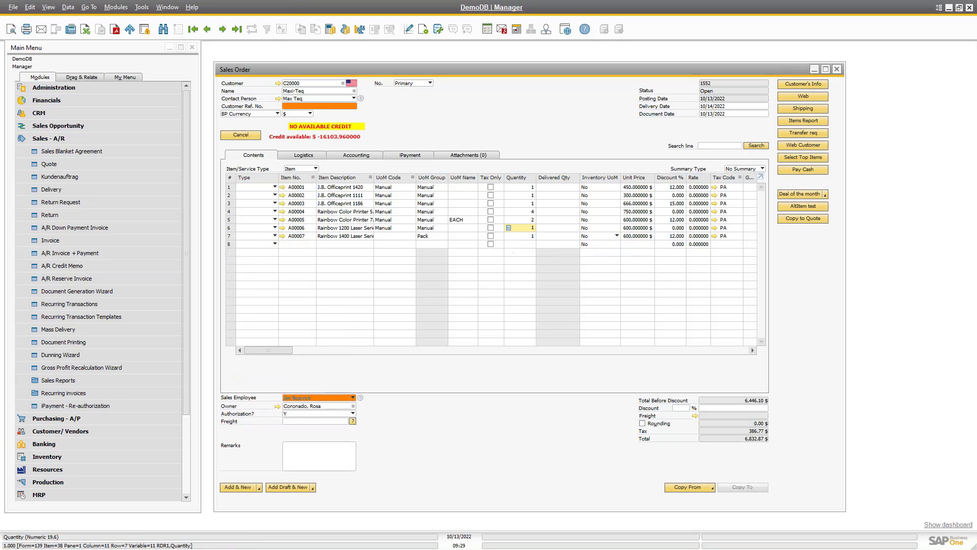
{"action": "type", "text": "10"}
{"action": "key", "text": "Tab"}
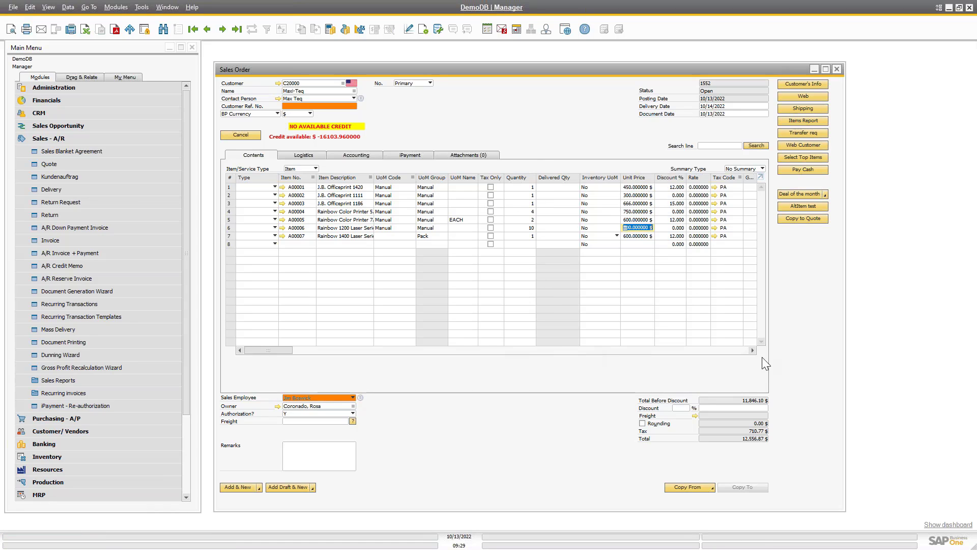
{"action": "left_click", "coordinate": [824, 111]}
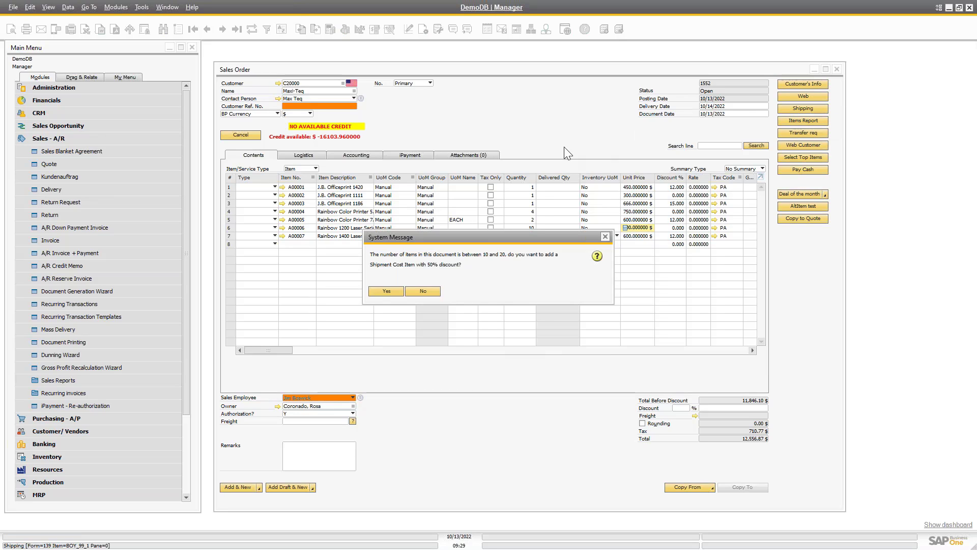
{"action": "left_click", "coordinate": [431, 291]}
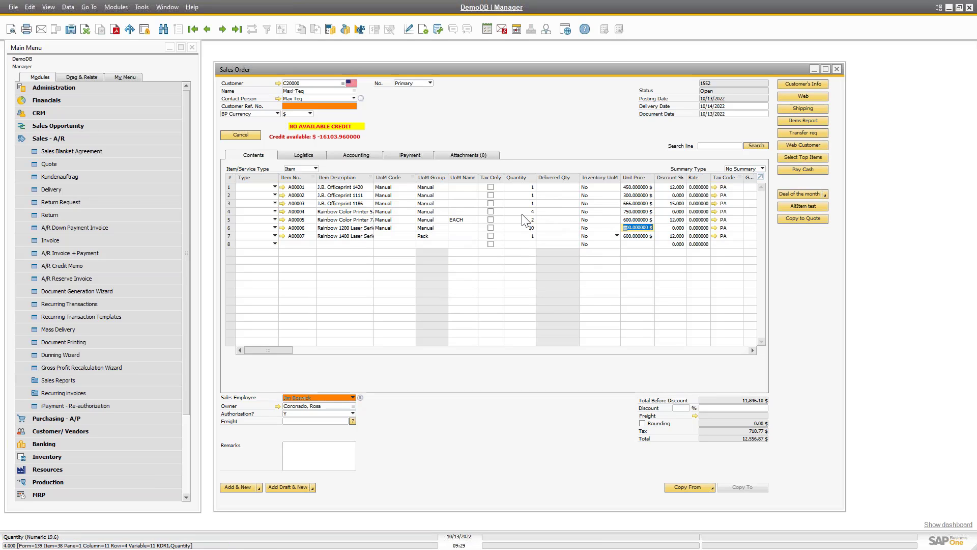
- Set the quantity of item A00004 to 10, run the shipping function, and accept the 100% discounted shipment and the free gift item
{"action": "type", "text": "10"}
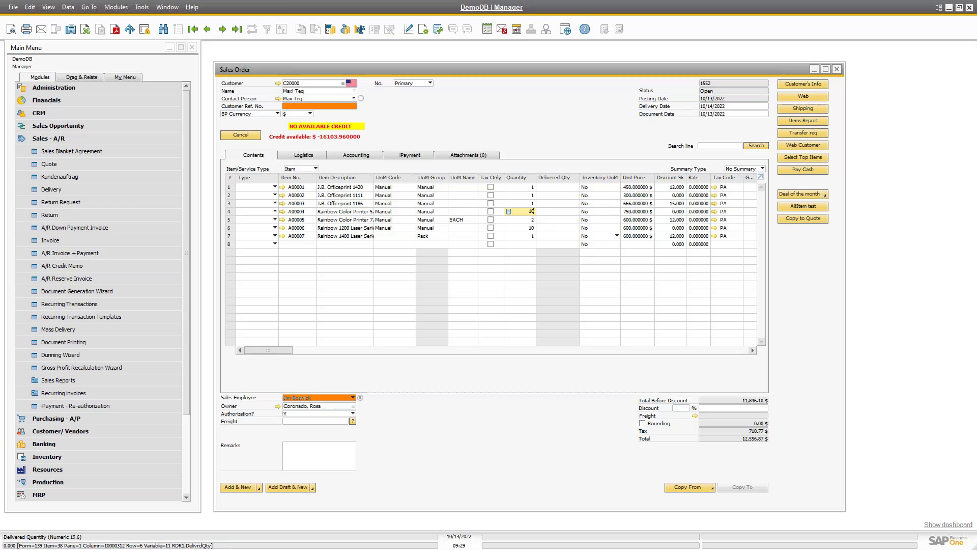
{"action": "key", "text": "Tab"}
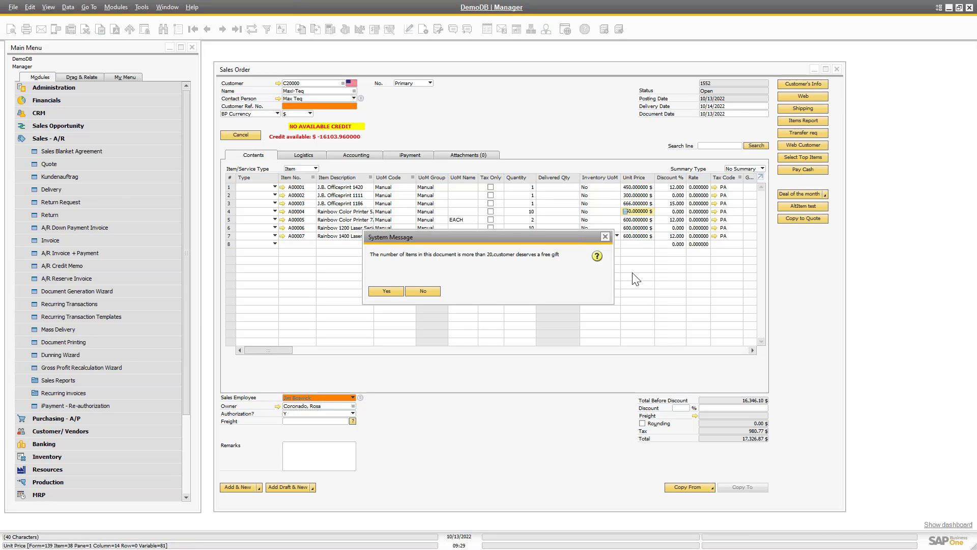
{"action": "left_click", "coordinate": [409, 291]}
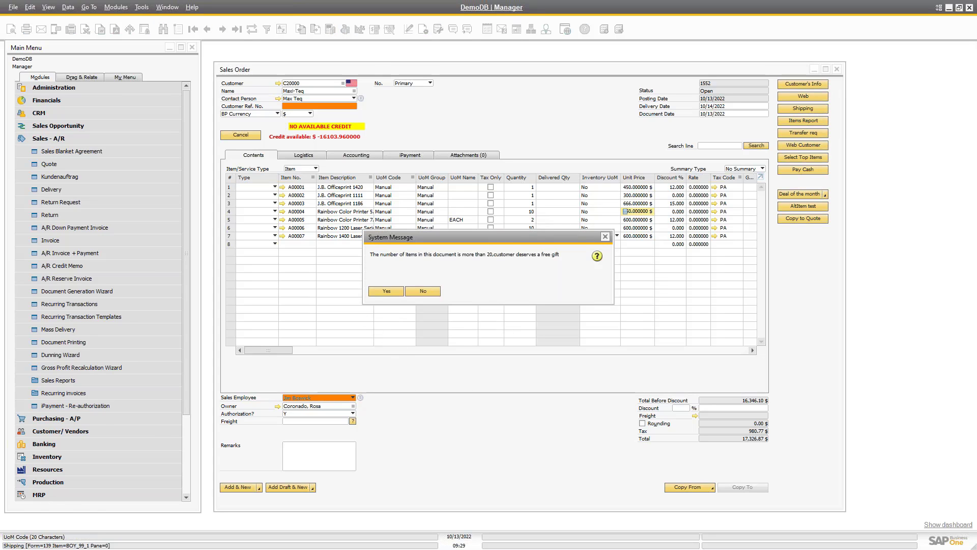
{"action": "left_click", "coordinate": [450, 289]}
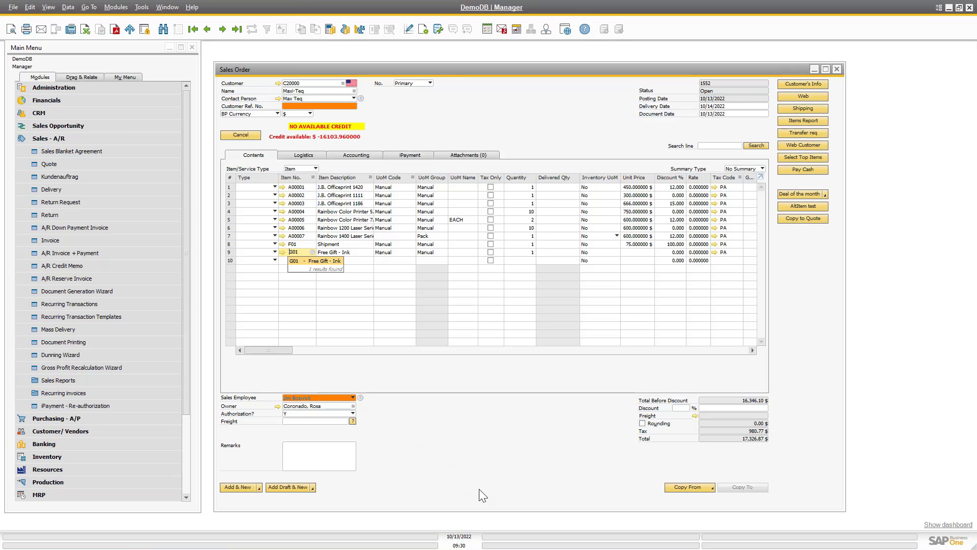
- View the B1 Usability Package options available for the Customer Ref. No. field, keeping the sales order open
{"action": "left_click", "coordinate": [330, 106]}
{"action": "right_click", "coordinate": [330, 105]}
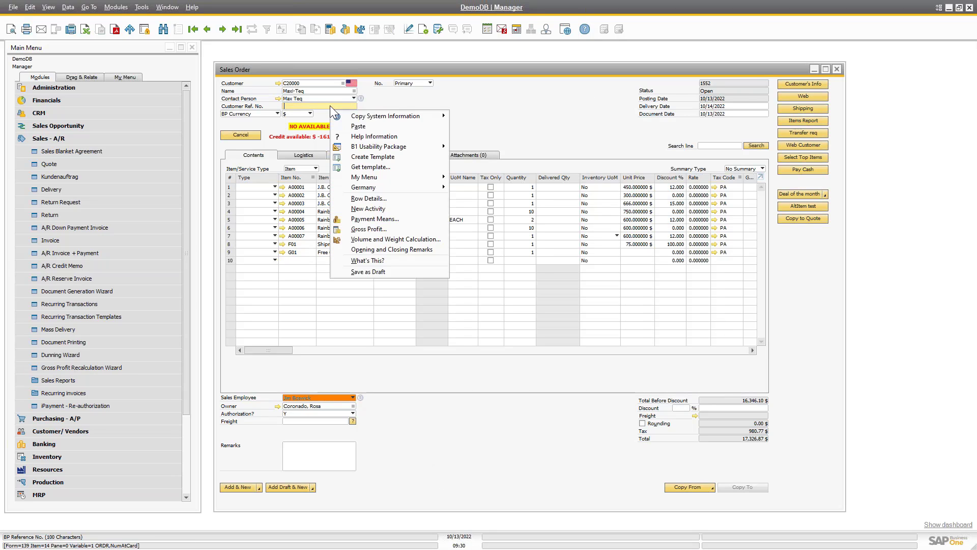
{"action": "mouse_move", "coordinate": [386, 147]}
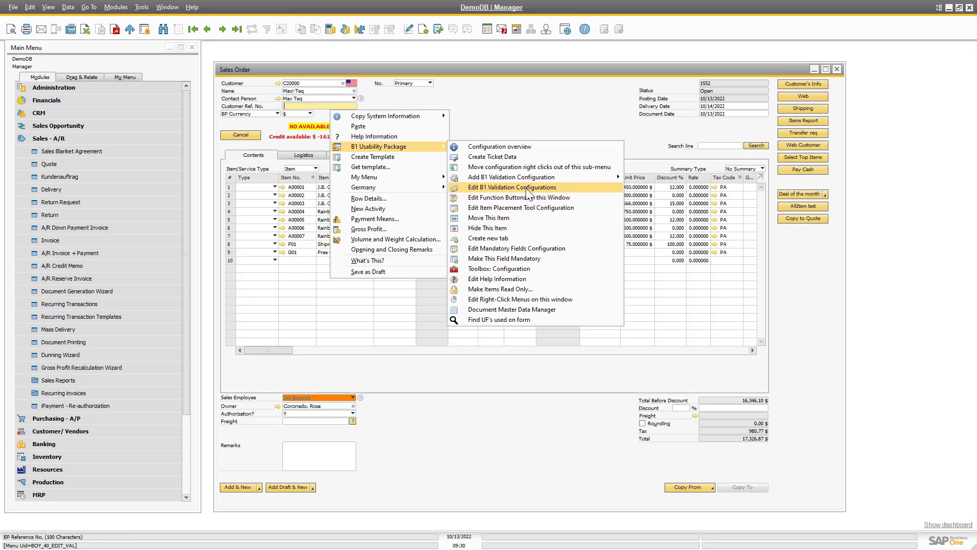
{"action": "left_click", "coordinate": [560, 114]}
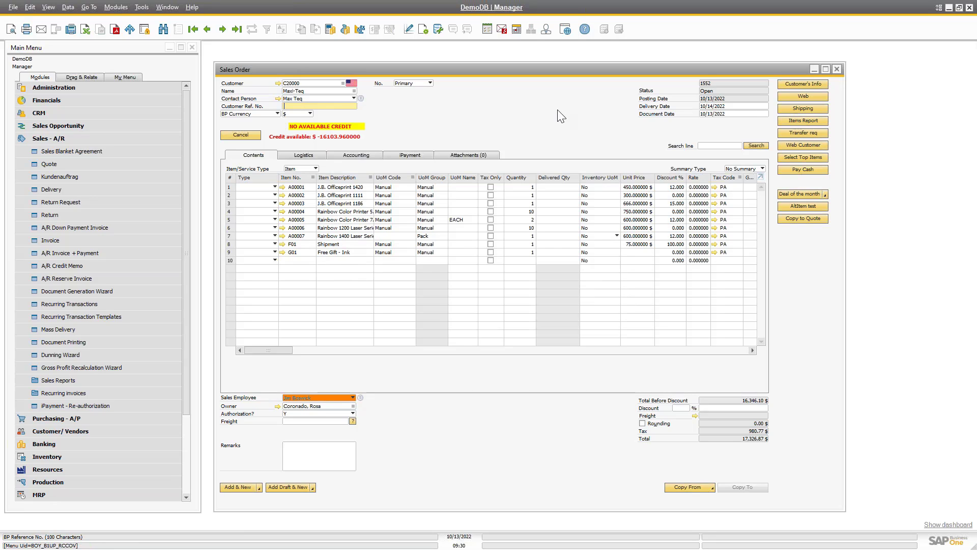
{"action": "left_click", "coordinate": [835, 69]}
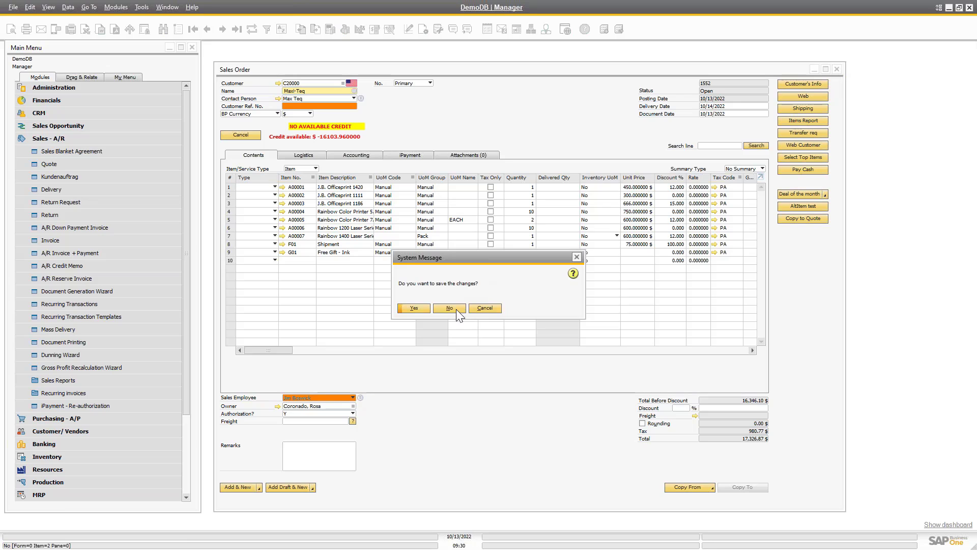
{"action": "left_click", "coordinate": [488, 308]}
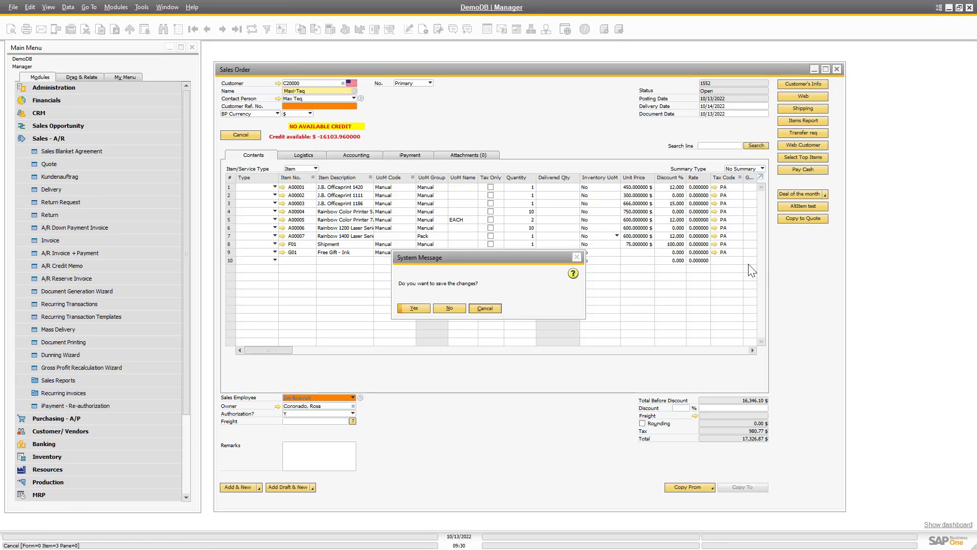
- Add the Deal of the month items A00002, A00003 and A00001 to the order, followed by the Printer and Paper items
{"action": "left_click", "coordinate": [826, 195]}
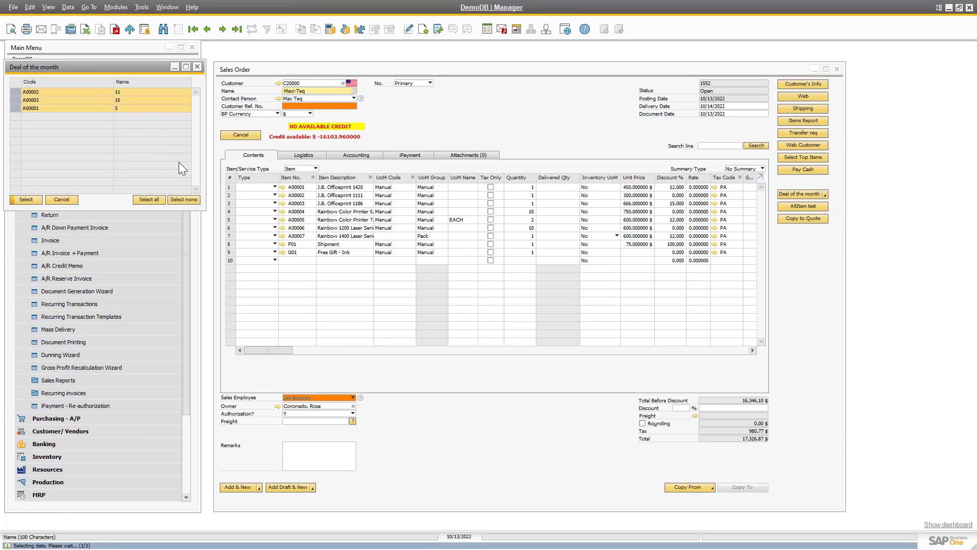
{"action": "key", "text": "Return"}
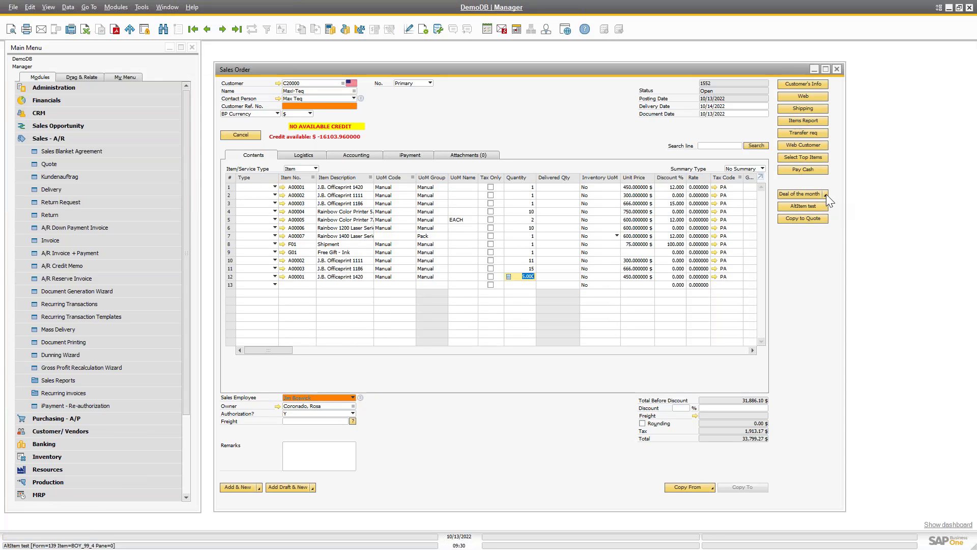
{"action": "left_click", "coordinate": [825, 194]}
{"action": "left_click", "coordinate": [821, 211]}
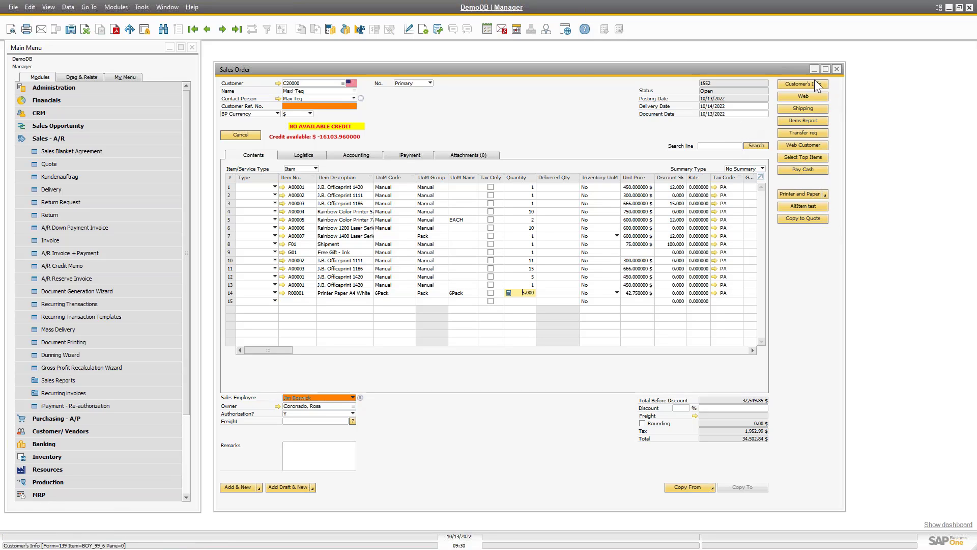
- Open the last sales quotation record and enlarge its window
{"action": "left_click", "coordinate": [106, 171]}
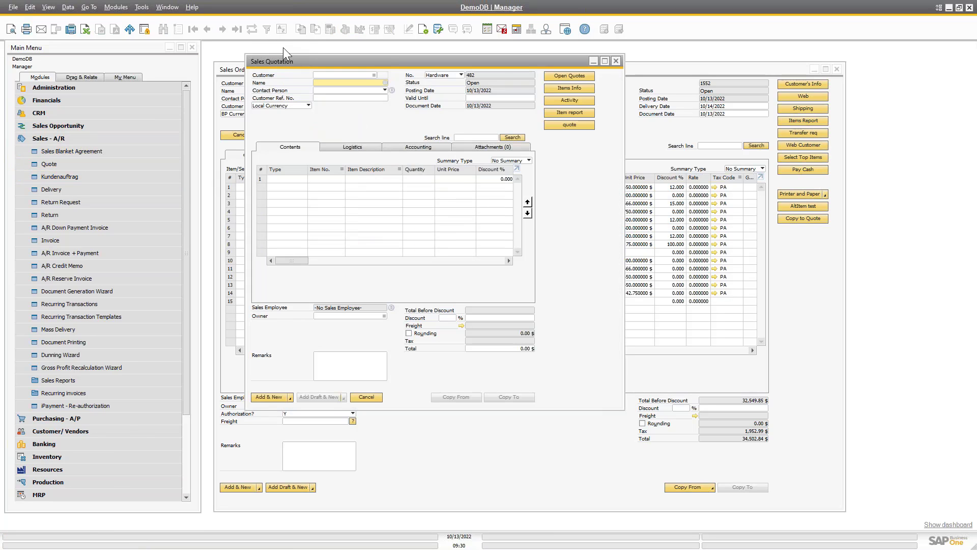
{"action": "key", "text": "ctrl+f"}
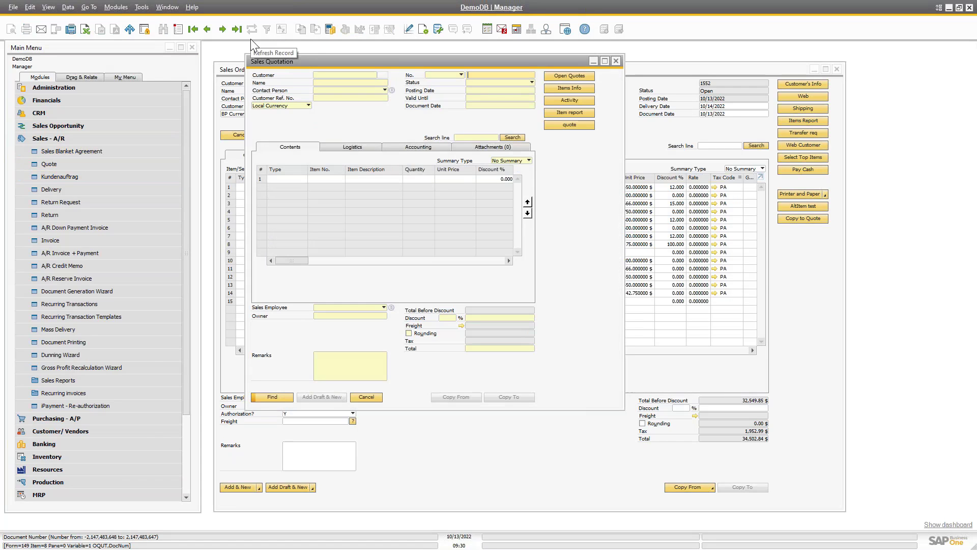
{"action": "left_click", "coordinate": [237, 29]}
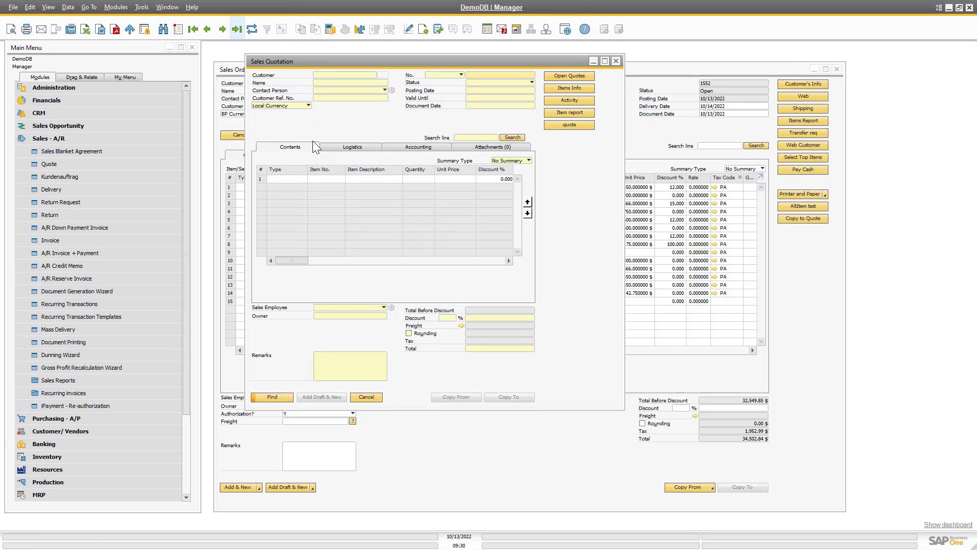
{"action": "left_click_drag", "start_coordinate": [245, 409], "coordinate": [191, 514]}
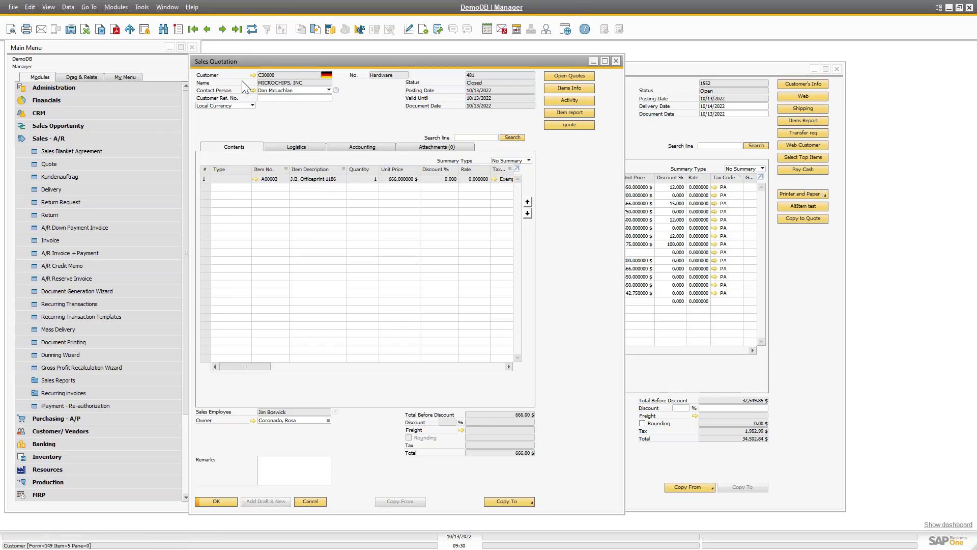
- Try to duplicate the closed sales quotation for customer C30000
{"action": "left_click", "coordinate": [67, 8]}
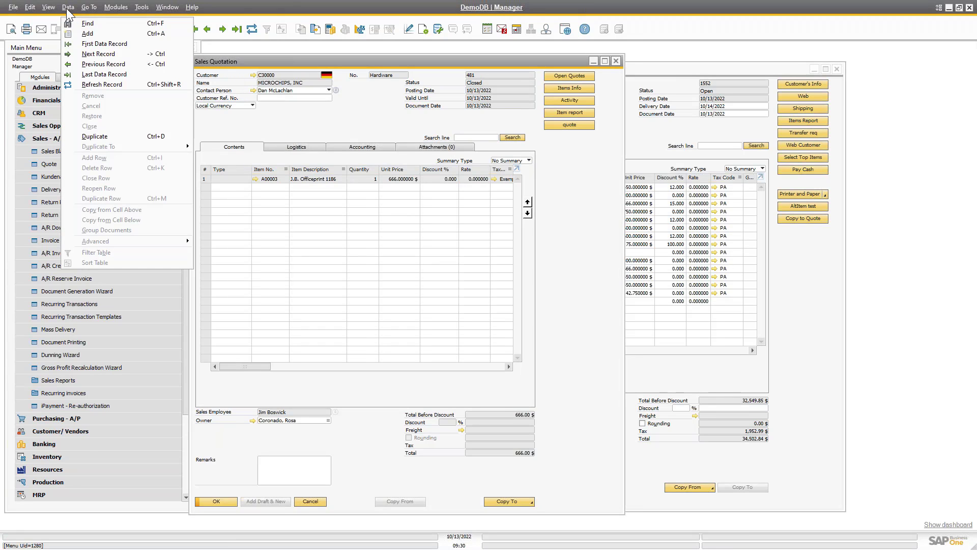
{"action": "left_click", "coordinate": [102, 135]}
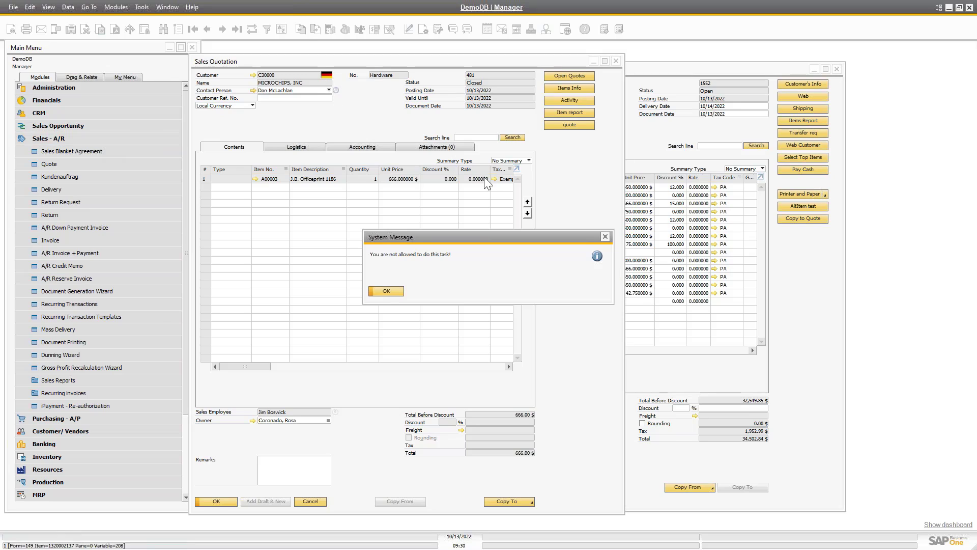
{"action": "left_click", "coordinate": [396, 294]}
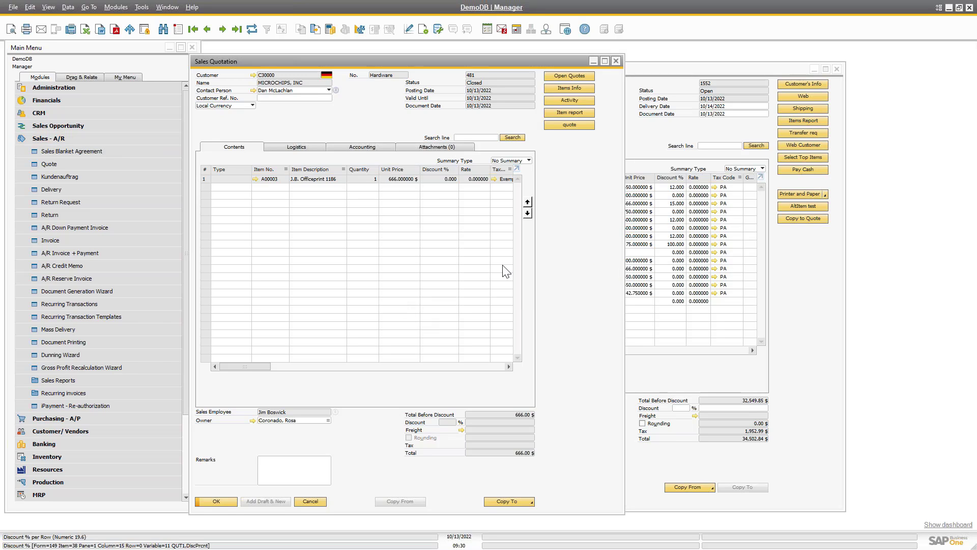
- Close the sales quotation and close the sales order without saving its changes
{"action": "left_click", "coordinate": [617, 61]}
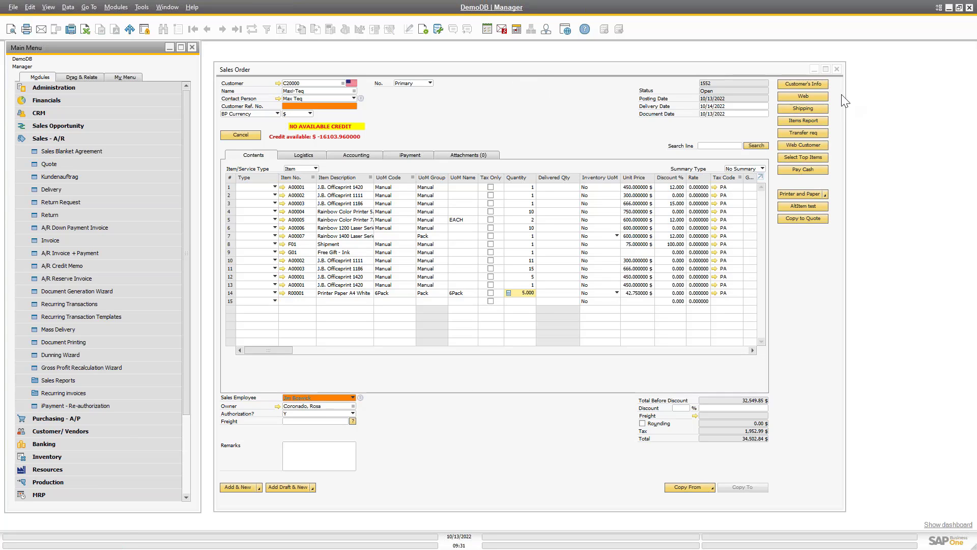
{"action": "left_click", "coordinate": [839, 71]}
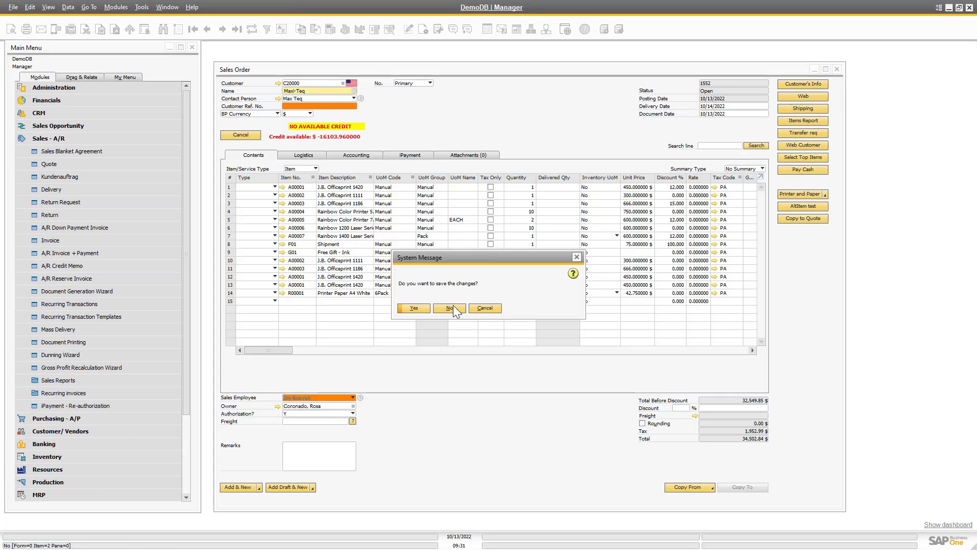
{"action": "left_click", "coordinate": [453, 305]}
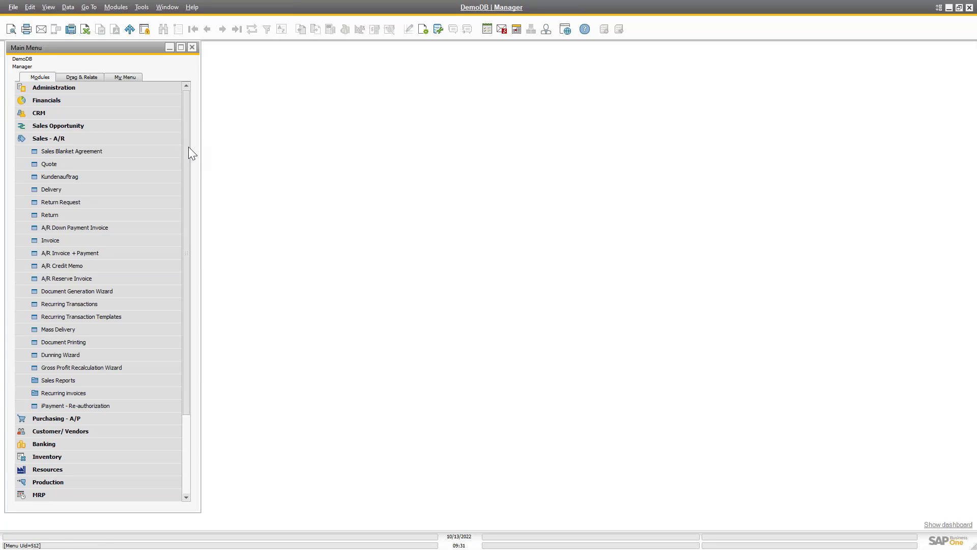
- Collapse Sales - A/R and expand the B1 Usability Package's Module configuration under the Administration add-ons
{"action": "left_click", "coordinate": [102, 139]}
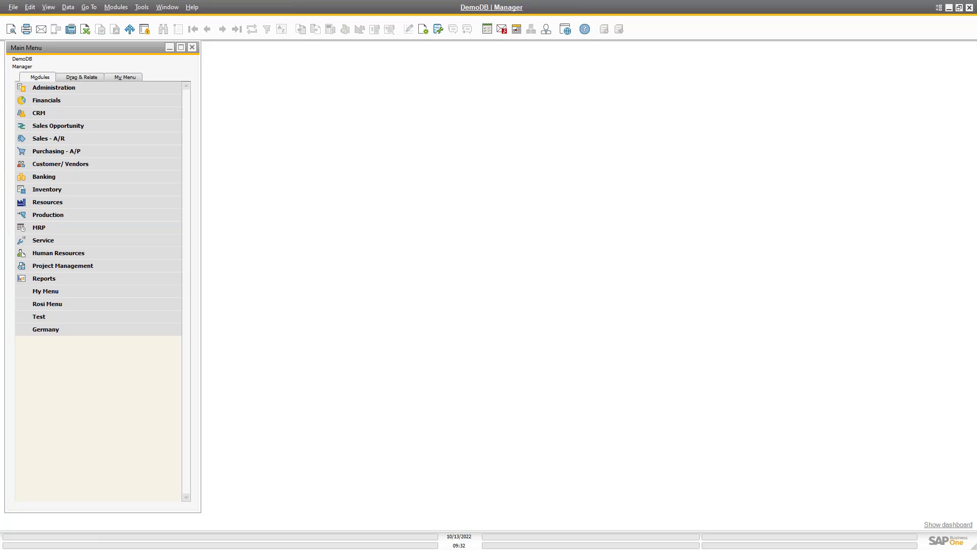
{"action": "left_click", "coordinate": [100, 87]}
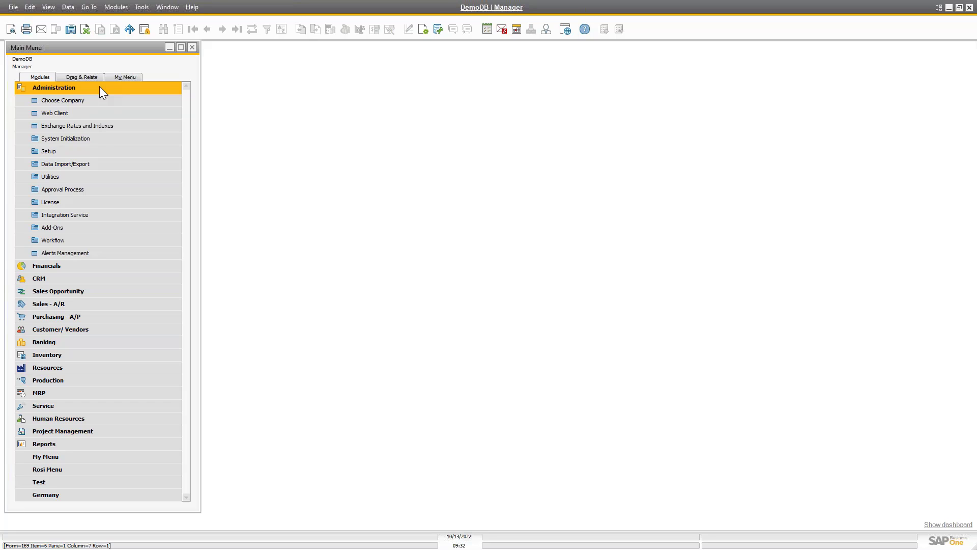
{"action": "left_click", "coordinate": [65, 227]}
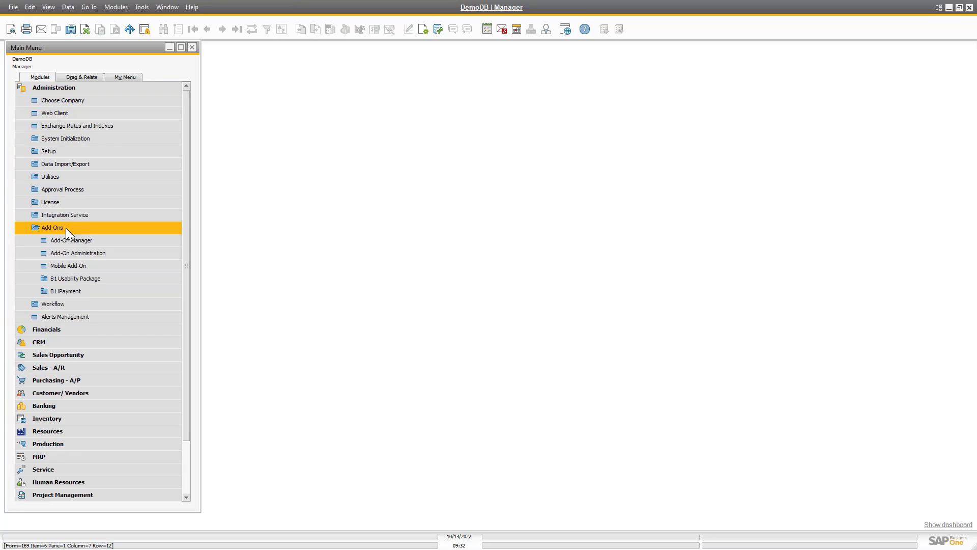
{"action": "left_click", "coordinate": [99, 279]}
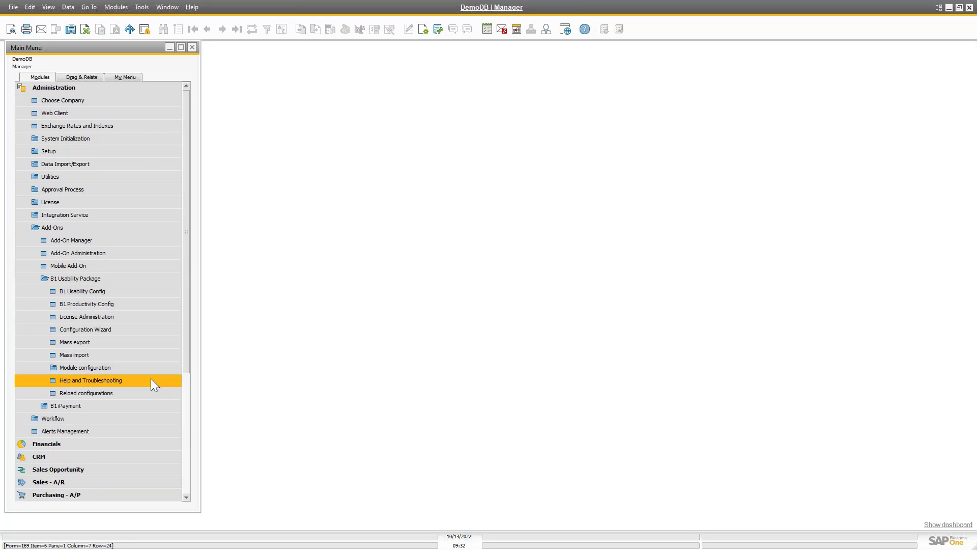
{"action": "left_click", "coordinate": [143, 367]}
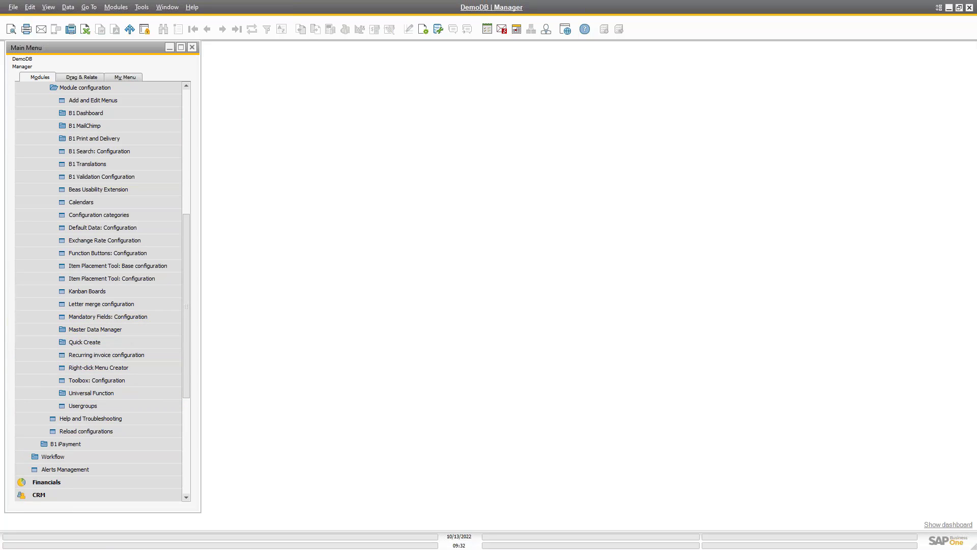
{"action": "key", "text": "alt+Tab"}
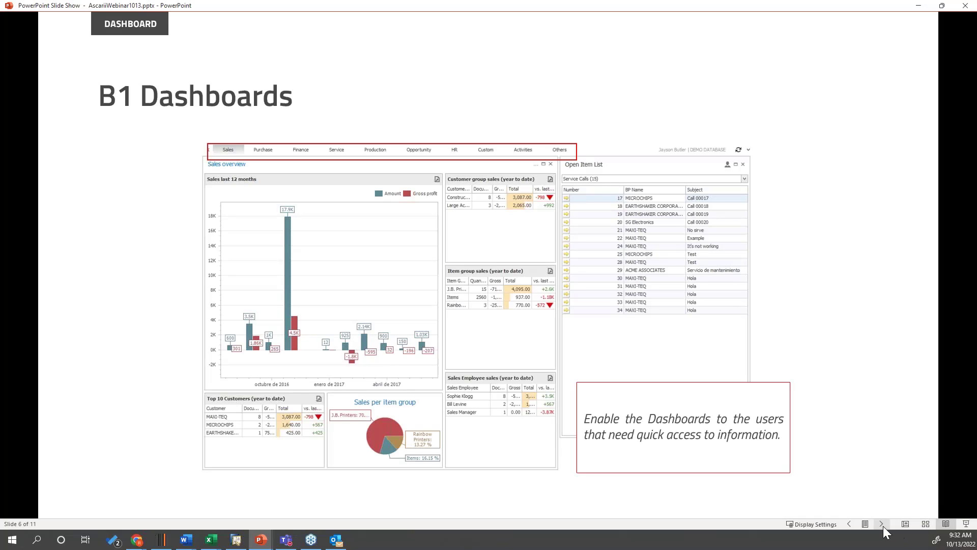
{"action": "left_click", "coordinate": [880, 524]}
{"action": "left_click", "coordinate": [881, 523]}
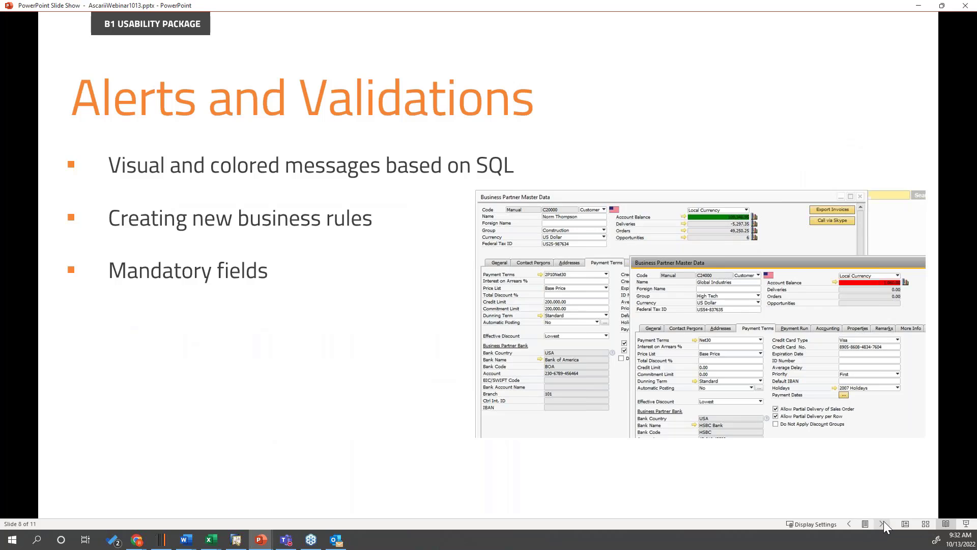
{"action": "left_click", "coordinate": [882, 524]}
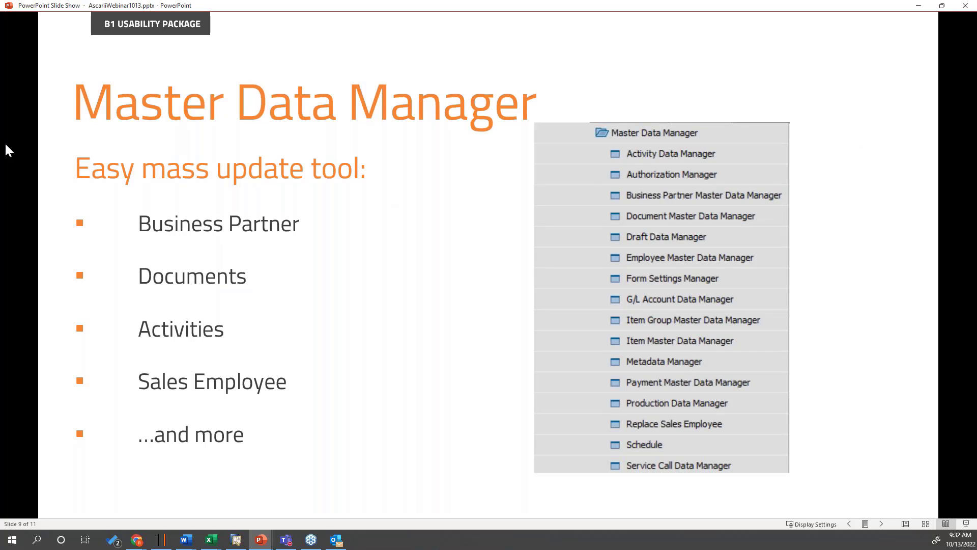
{"action": "key", "text": "alt+Tab"}
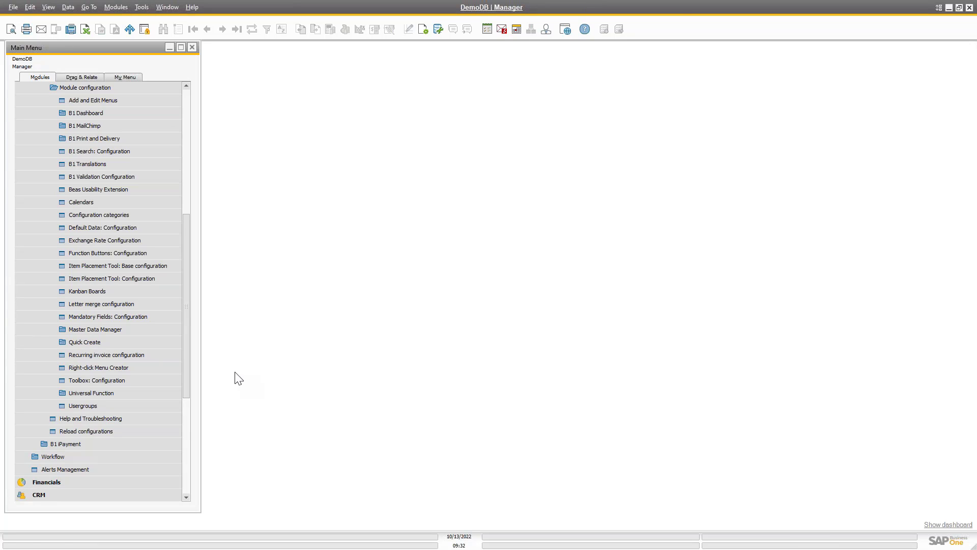
- Open the Business Partner Master Data Manager and choose the saved condition All customers
{"action": "left_click", "coordinate": [73, 331]}
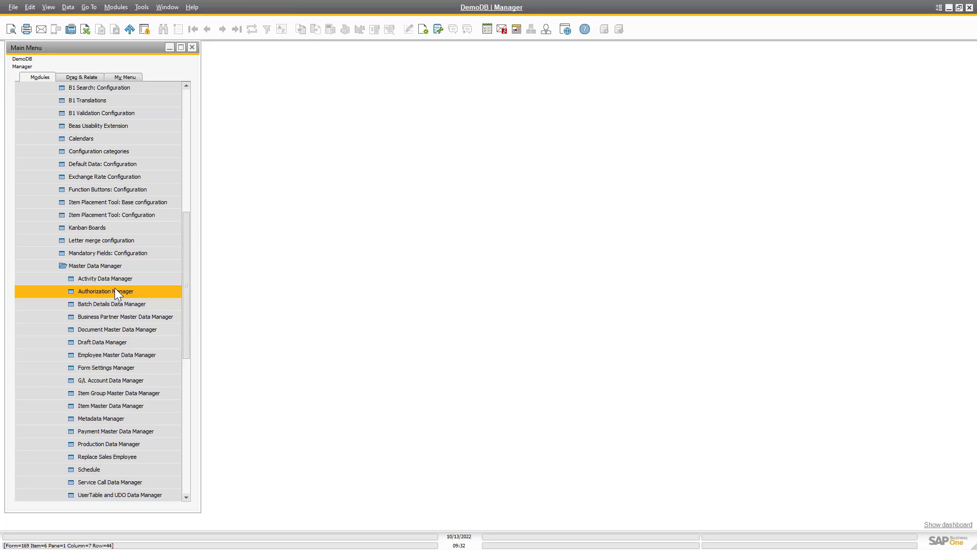
{"action": "left_click", "coordinate": [128, 316]}
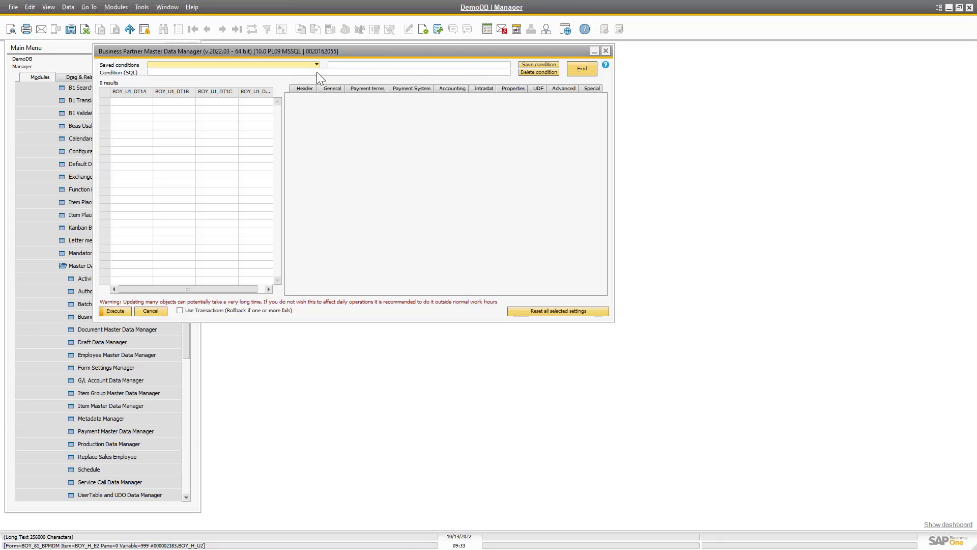
{"action": "left_click", "coordinate": [316, 65]}
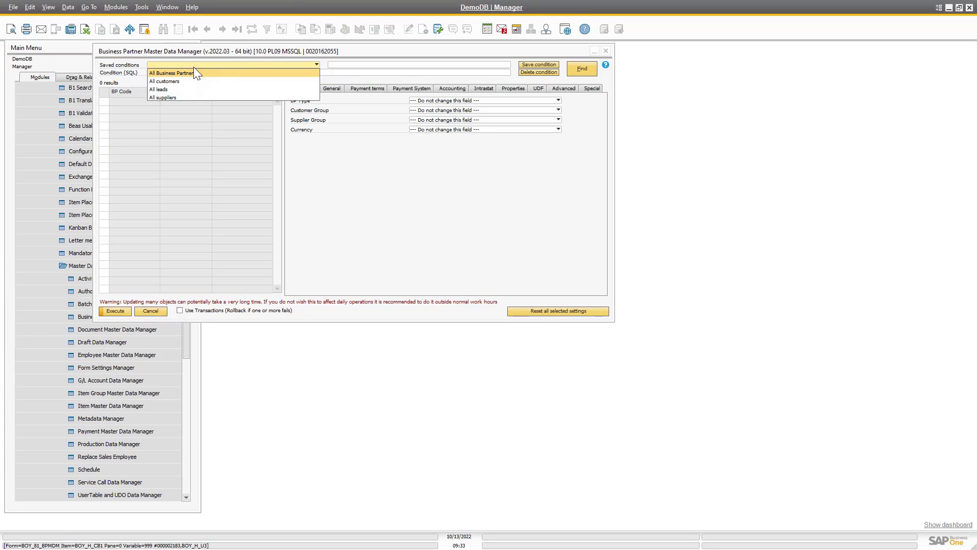
{"action": "left_click", "coordinate": [166, 82]}
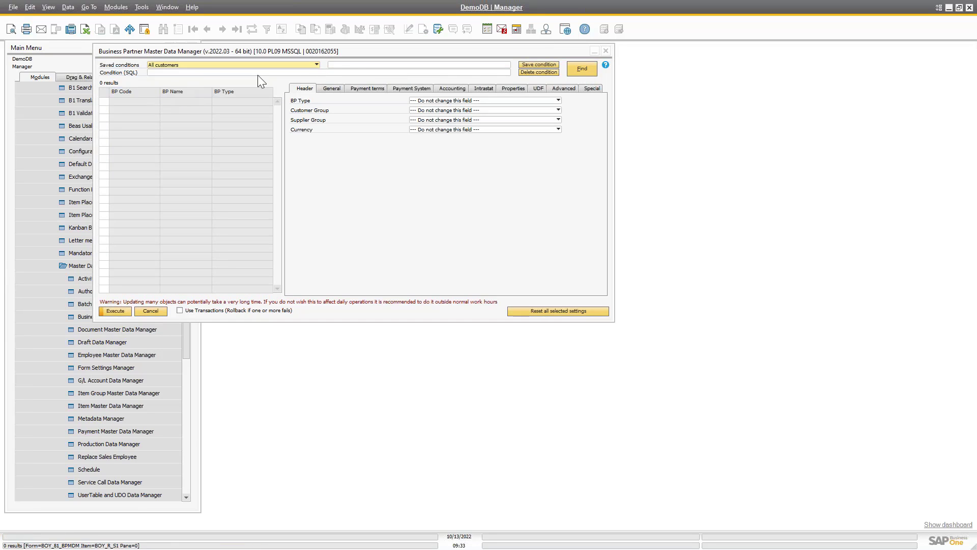
- List all customers and limit the selection to C10001, C23900, C80000, TEST and the two first-name customers directly below C99999
{"action": "left_click", "coordinate": [585, 68]}
{"action": "left_click", "coordinate": [228, 72]}
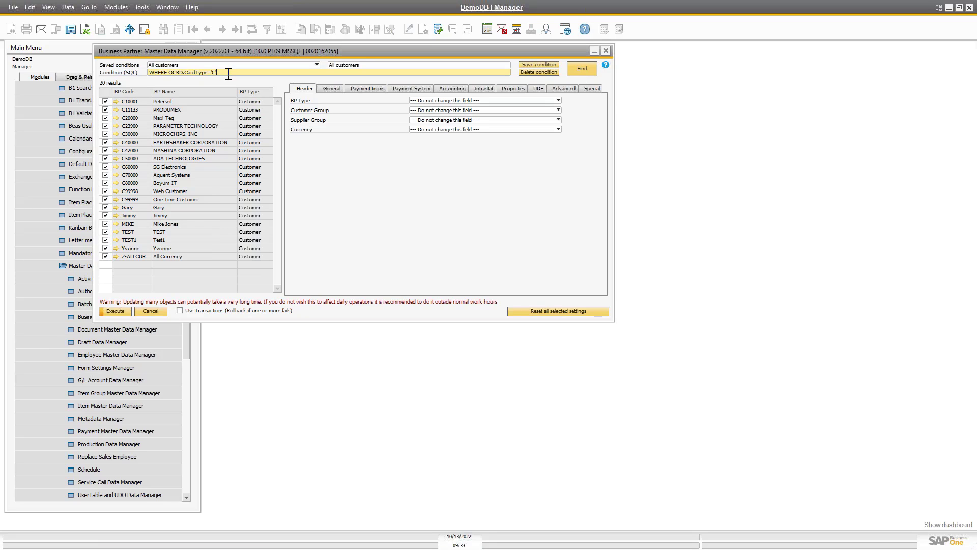
{"action": "left_click", "coordinate": [104, 91]}
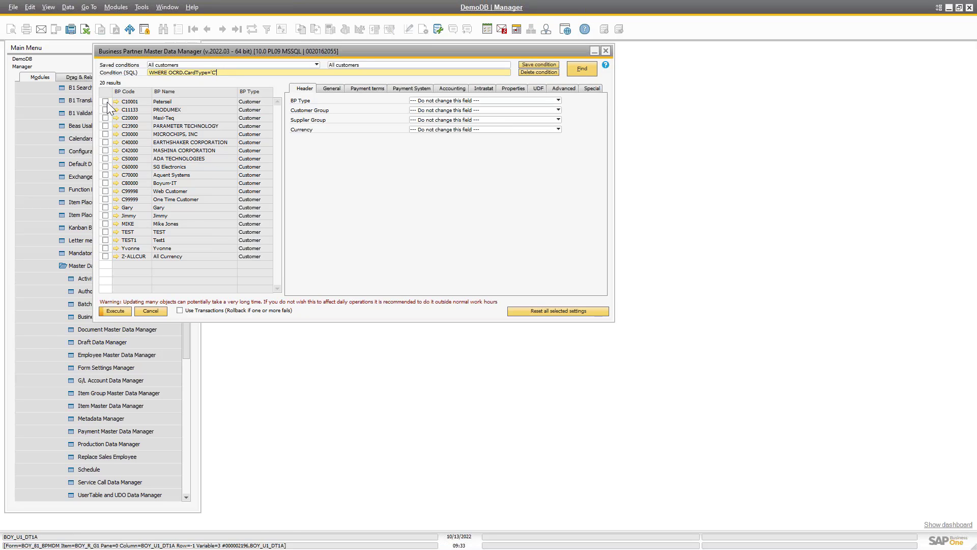
{"action": "left_click", "coordinate": [105, 101]}
{"action": "left_click", "coordinate": [105, 125]}
{"action": "left_click", "coordinate": [105, 183]}
{"action": "left_click", "coordinate": [105, 207]}
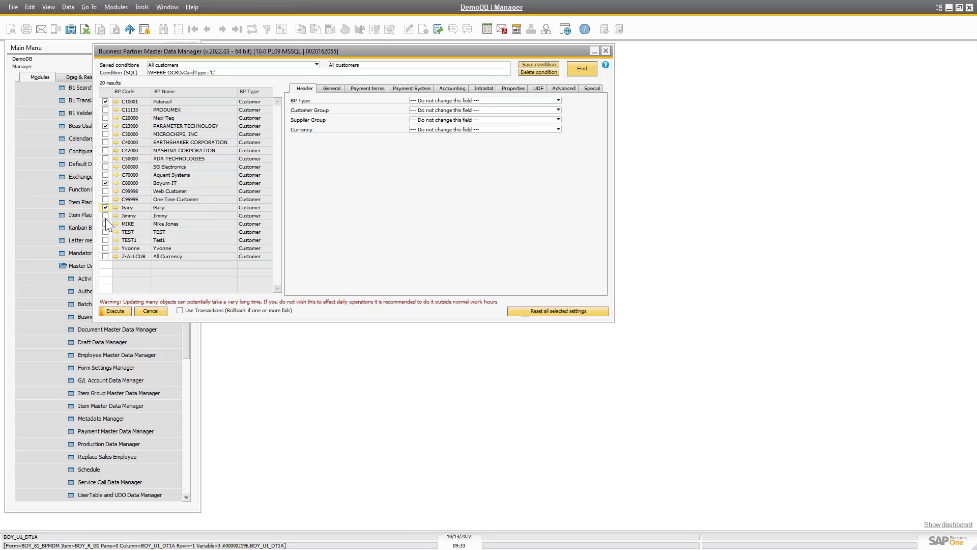
{"action": "left_click", "coordinate": [105, 215]}
{"action": "left_click", "coordinate": [106, 231]}
- Open the master data of customer C10001, review its general details and payment terms, and return to the Business Partner Master Data Manager
{"action": "left_click", "coordinate": [116, 102]}
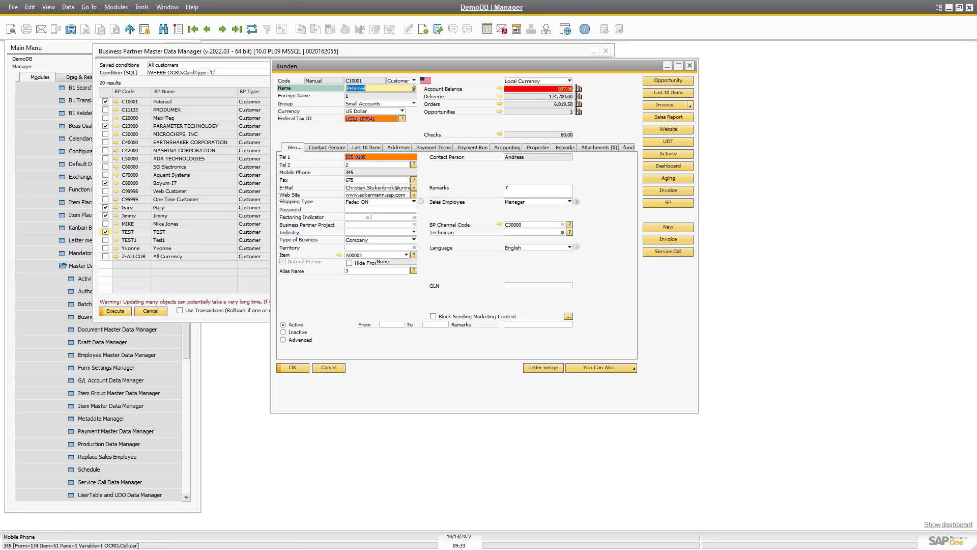
{"action": "left_click", "coordinate": [390, 180]}
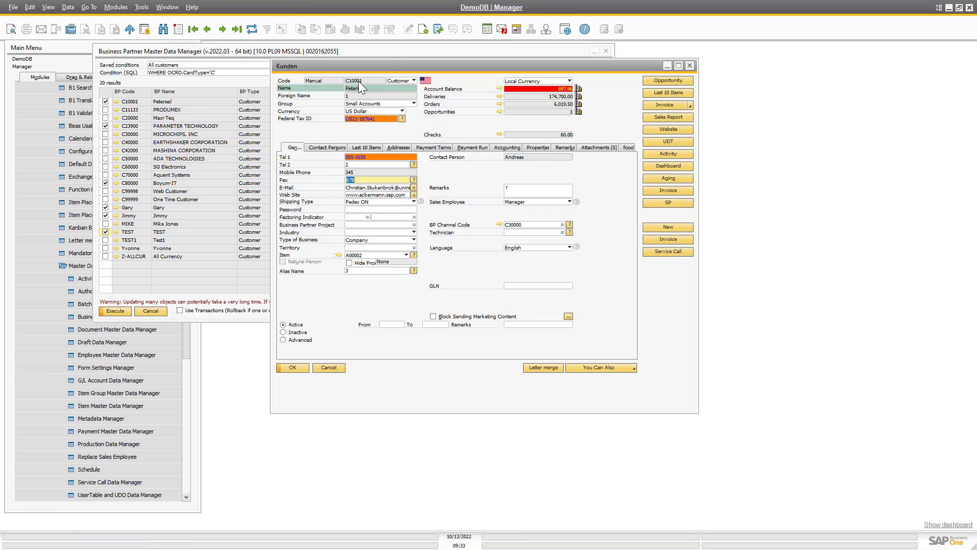
{"action": "left_click", "coordinate": [433, 148]}
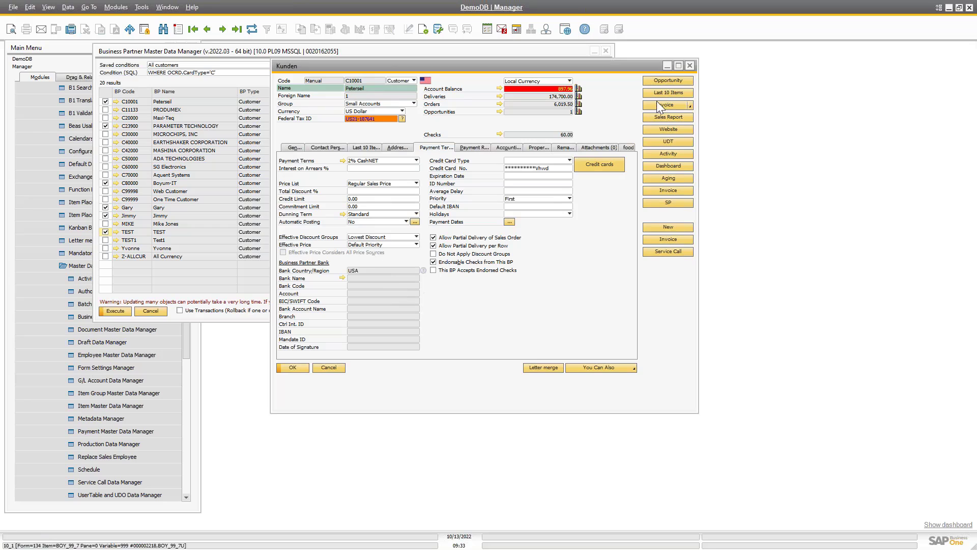
{"action": "left_click", "coordinate": [552, 51]}
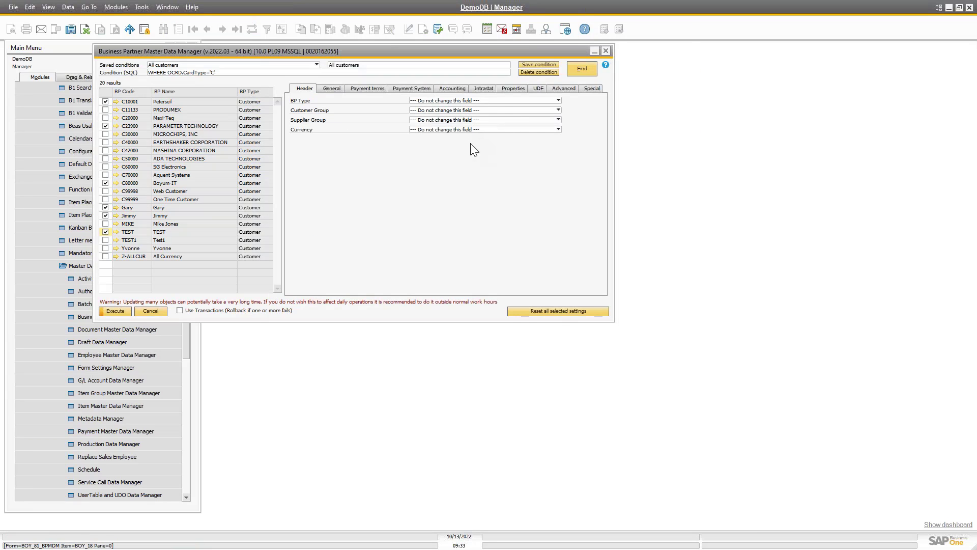
- Mass-update the price list of the selected customers to Regular Sales Price, confirm the update and close its result list
{"action": "left_click", "coordinate": [335, 90]}
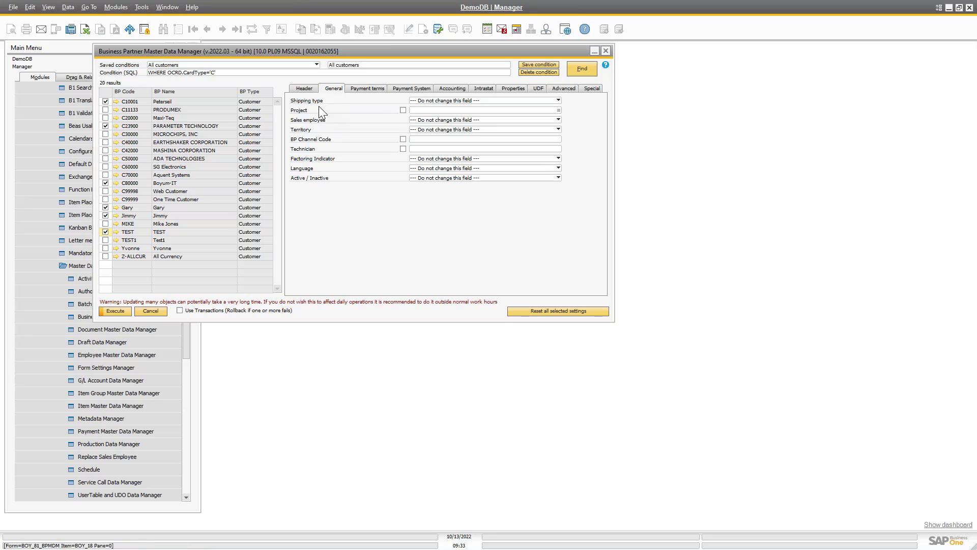
{"action": "left_click", "coordinate": [360, 89]}
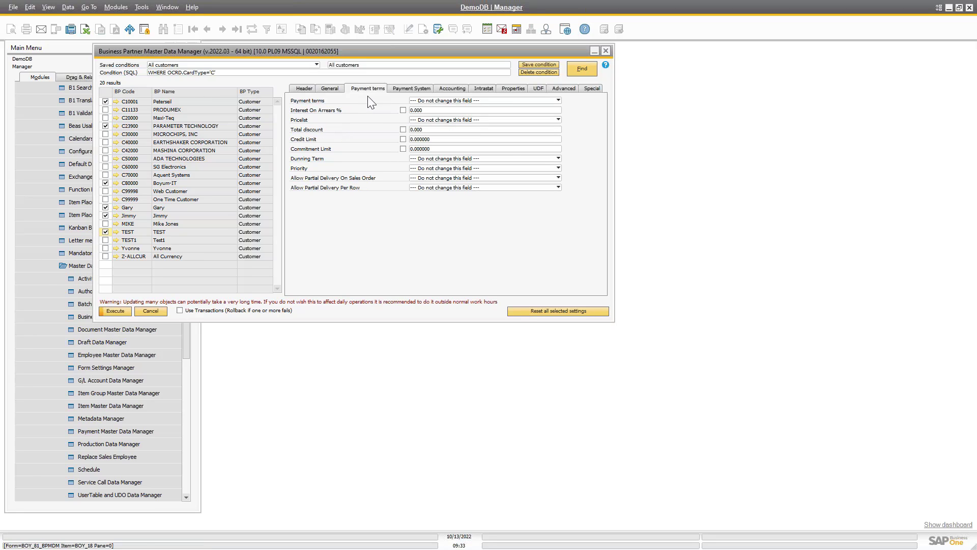
{"action": "left_click", "coordinate": [549, 120]}
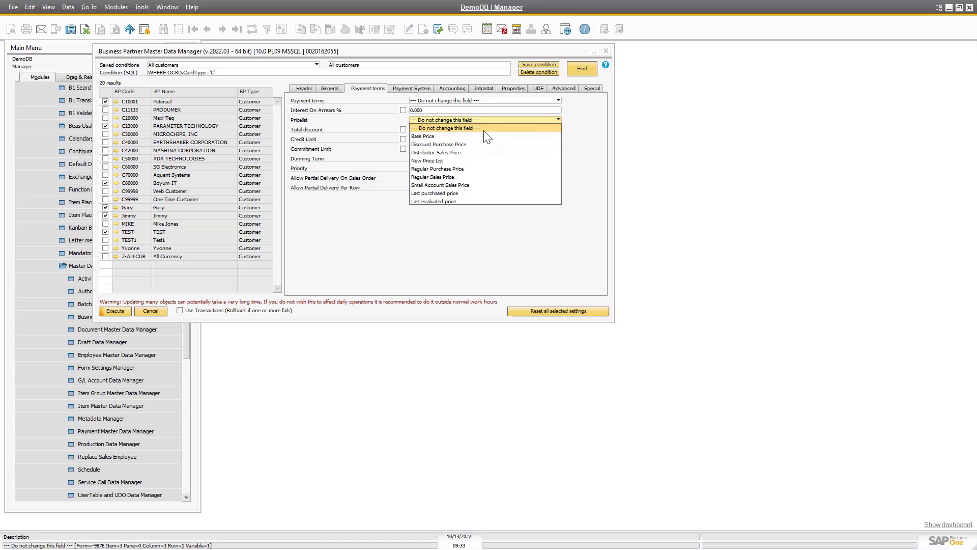
{"action": "left_click", "coordinate": [462, 177]}
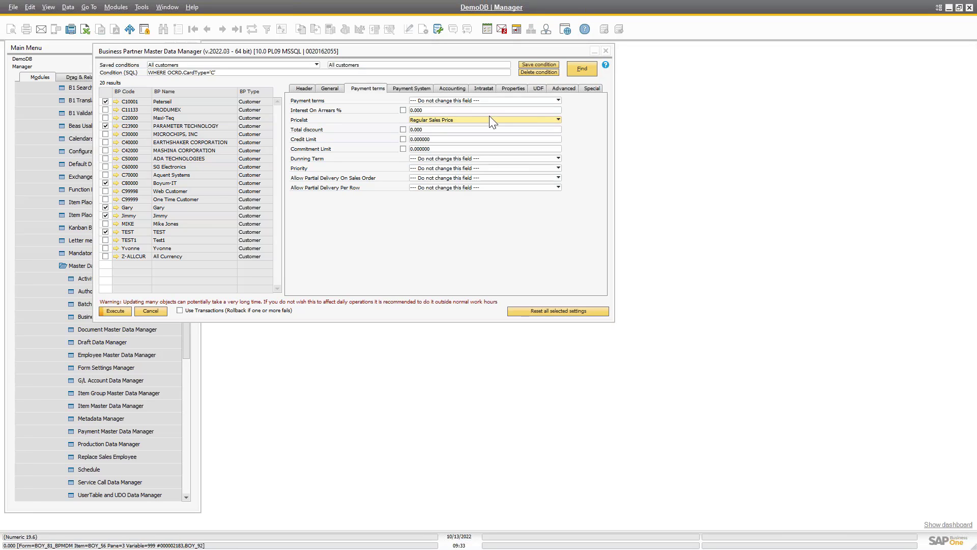
{"action": "left_click", "coordinate": [112, 310]}
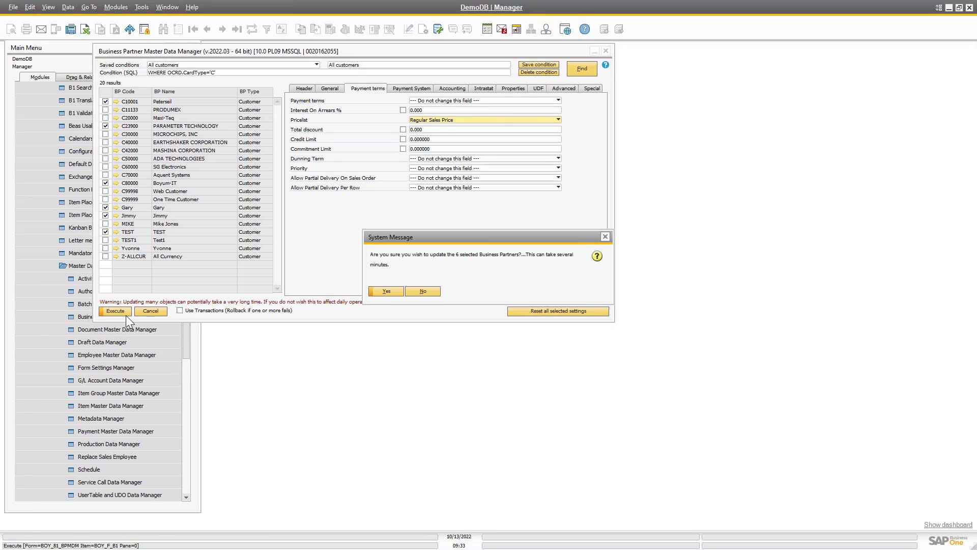
{"action": "left_click", "coordinate": [382, 292]}
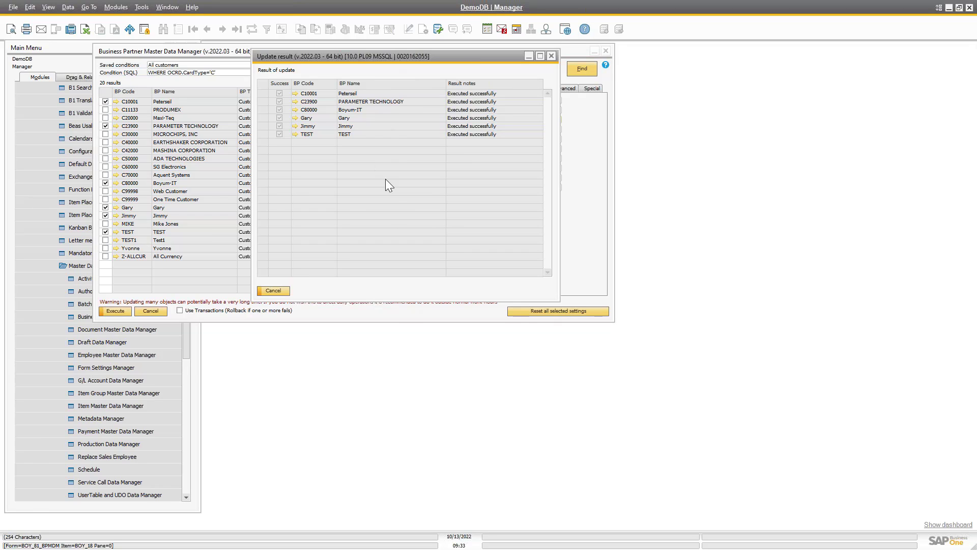
{"action": "left_click", "coordinate": [273, 290]}
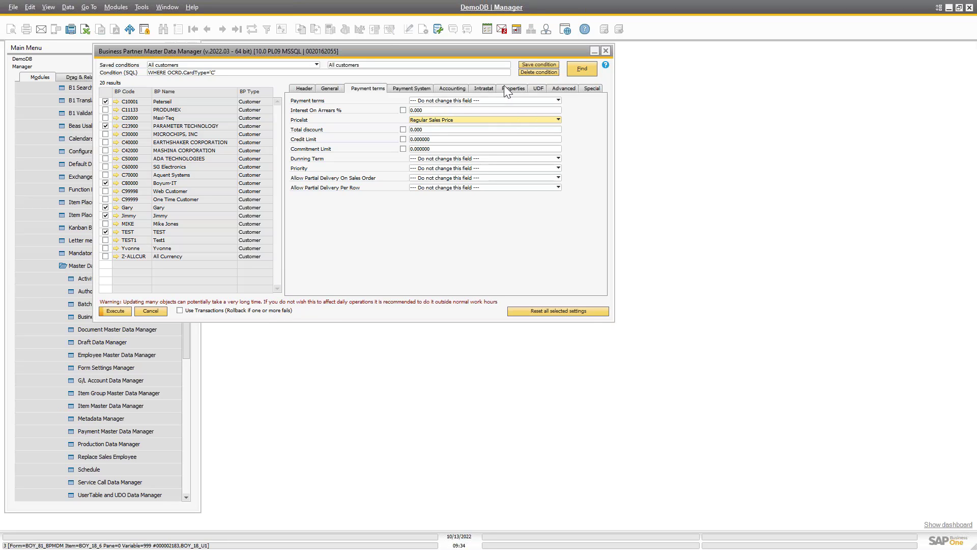
- Mark the Good Customer (GOODCUST) user-defined field for change and leave the Business Partner Master Data Manager without executing
{"action": "left_click", "coordinate": [538, 89]}
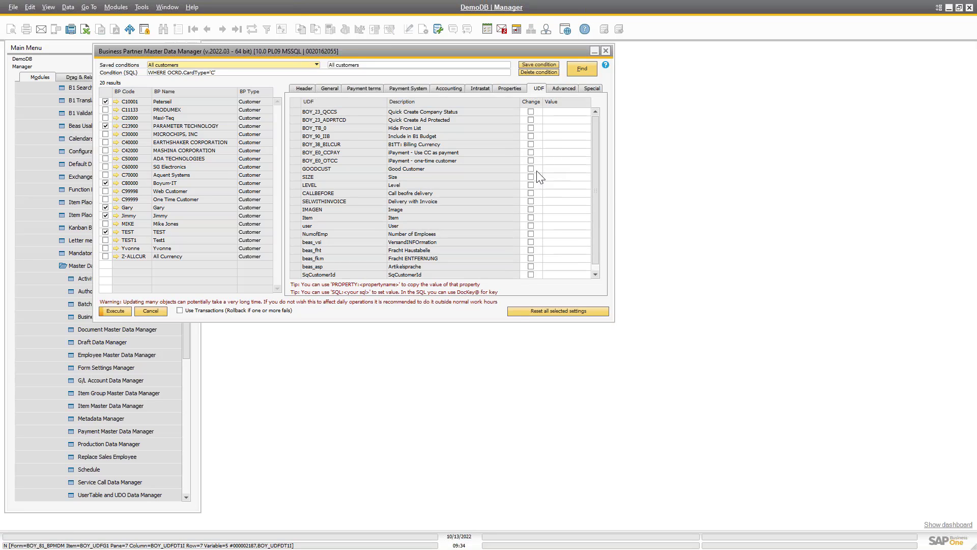
{"action": "left_click", "coordinate": [531, 168]}
{"action": "left_click", "coordinate": [559, 177]}
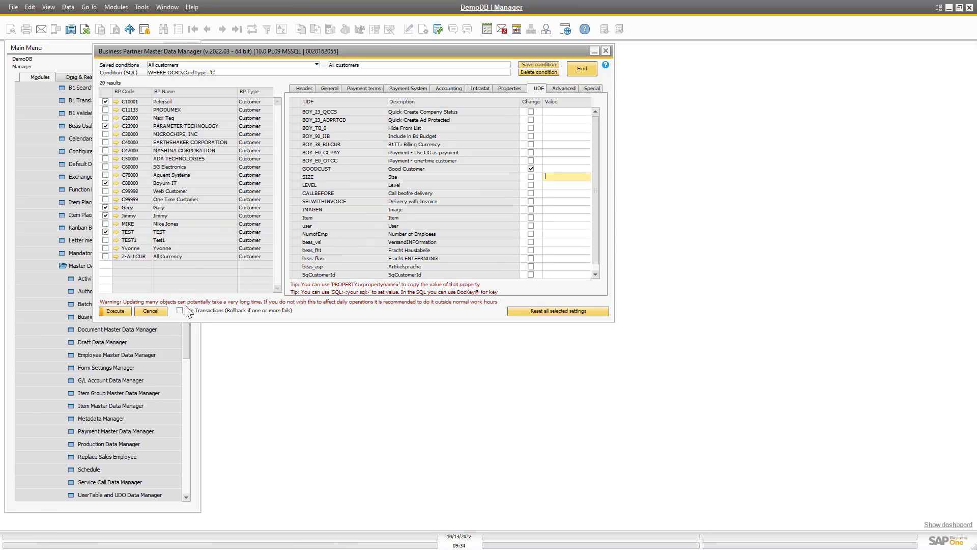
{"action": "left_click", "coordinate": [158, 310]}
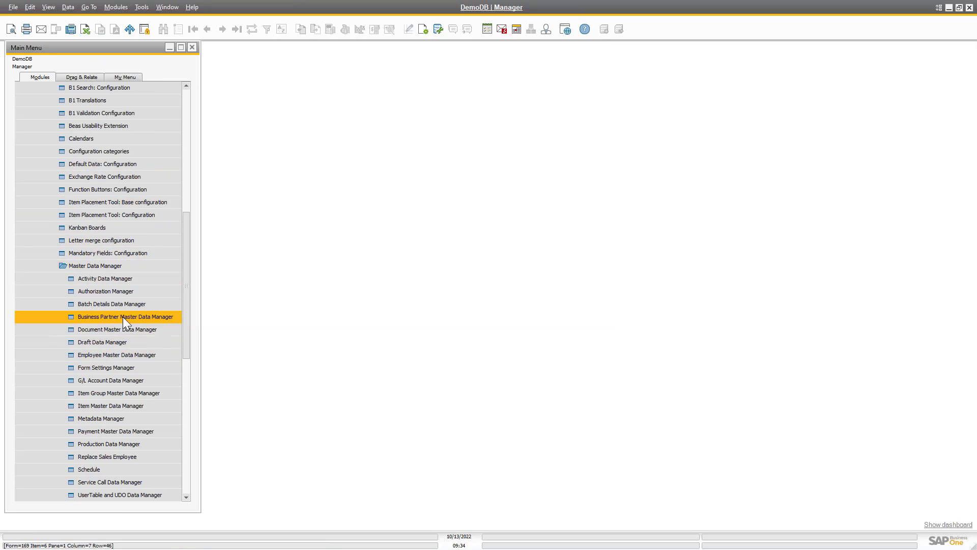
- Open the Document Master Data Manager and find all sales quotations filtered by the Open status
{"action": "left_click", "coordinate": [124, 331]}
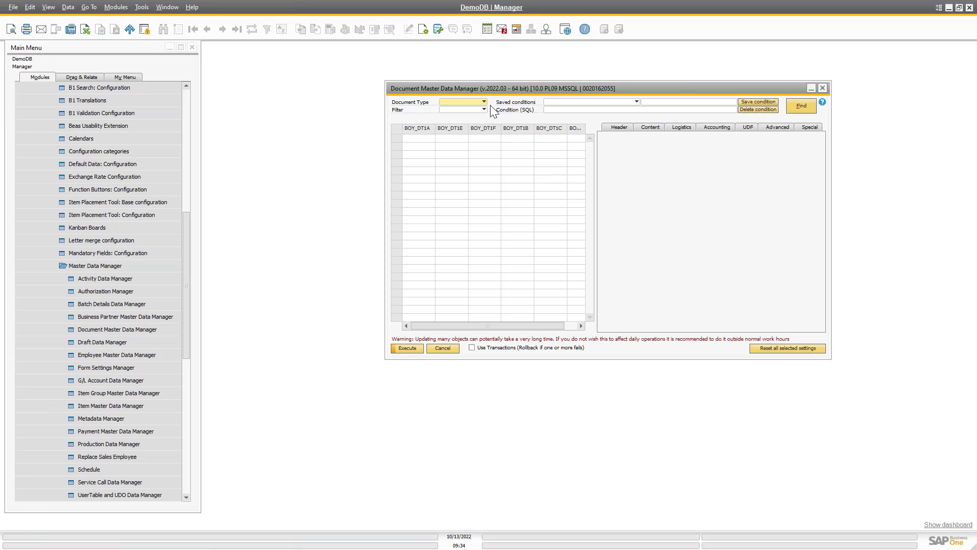
{"action": "left_click", "coordinate": [484, 100]}
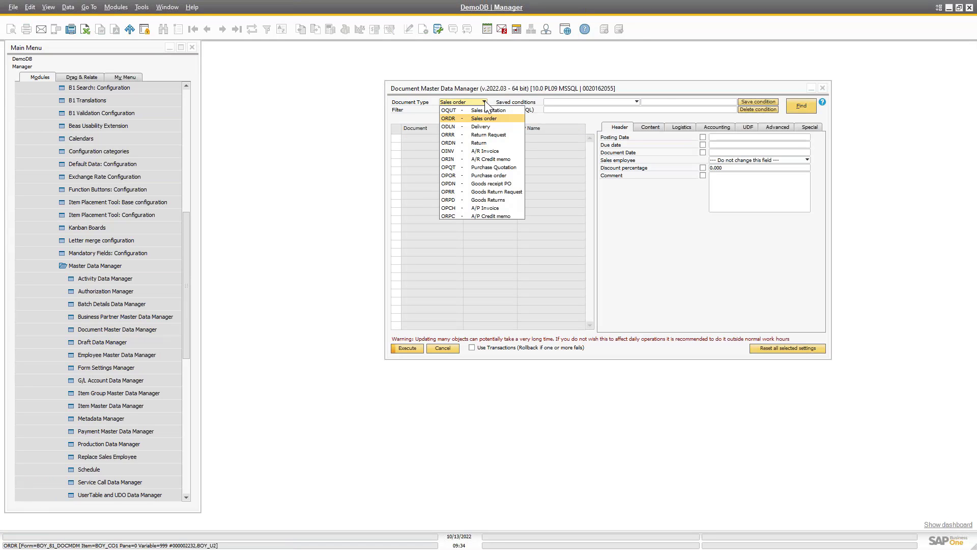
{"action": "left_click", "coordinate": [457, 111]}
{"action": "left_click", "coordinate": [484, 110]}
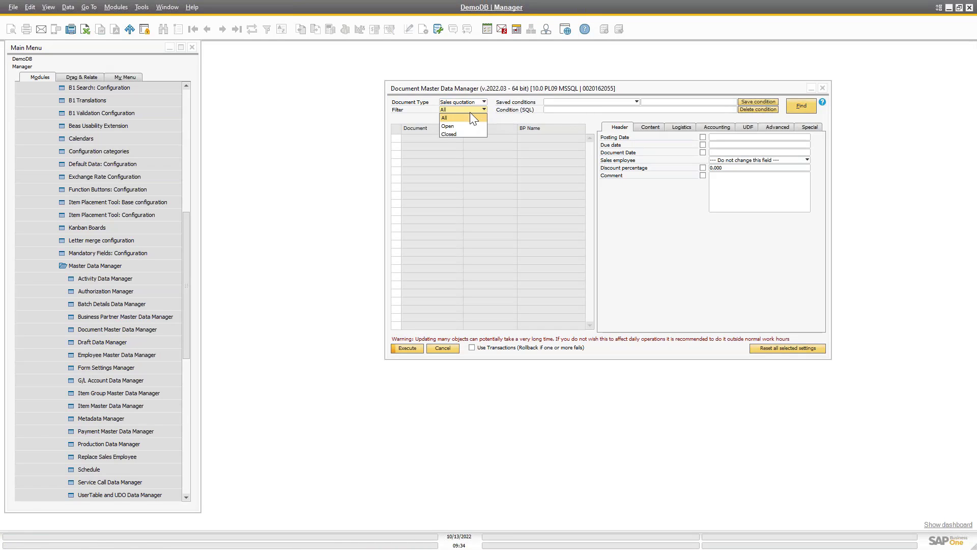
{"action": "left_click", "coordinate": [463, 126]}
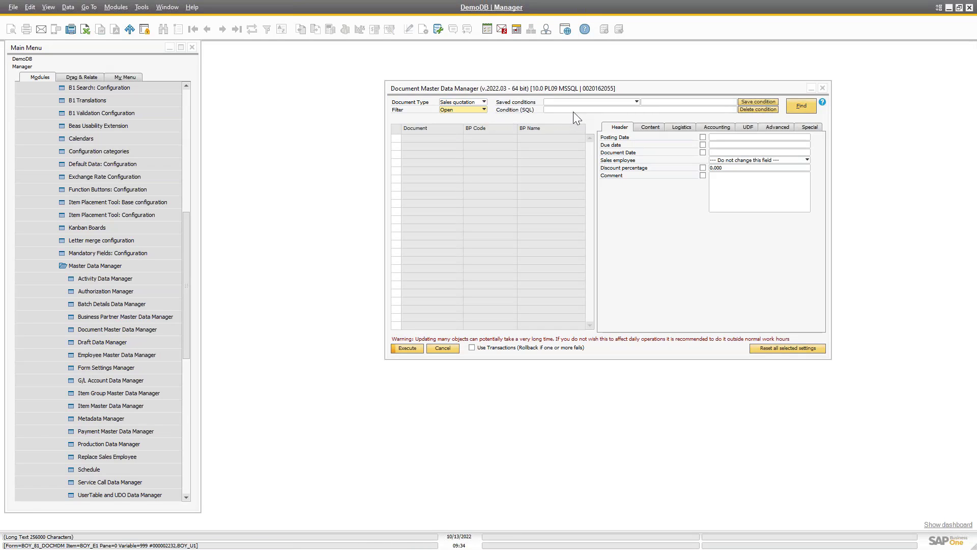
{"action": "left_click", "coordinate": [795, 109]}
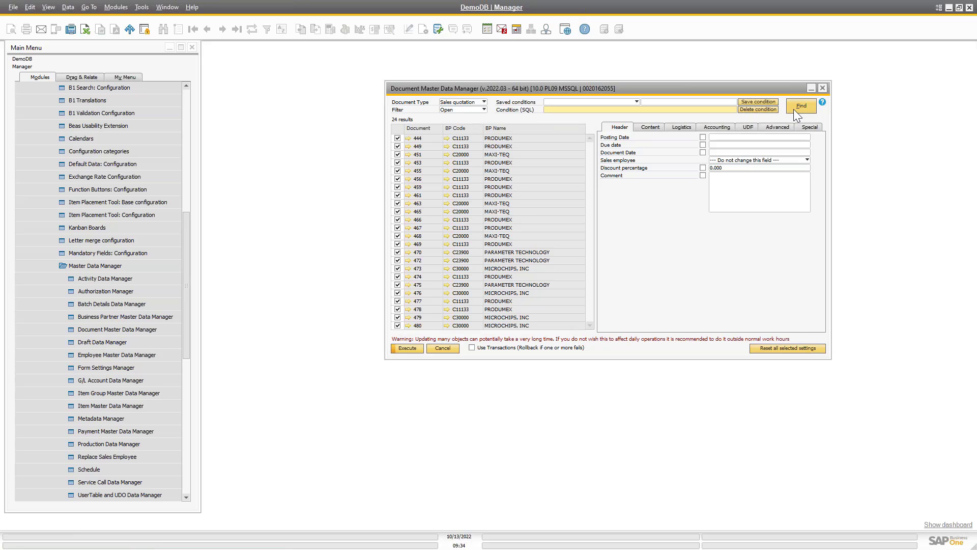
- Select only quotations 449, 451, 456, 463 and 467, show the Special document actions, and leave the manager without executing
{"action": "left_click", "coordinate": [398, 128]}
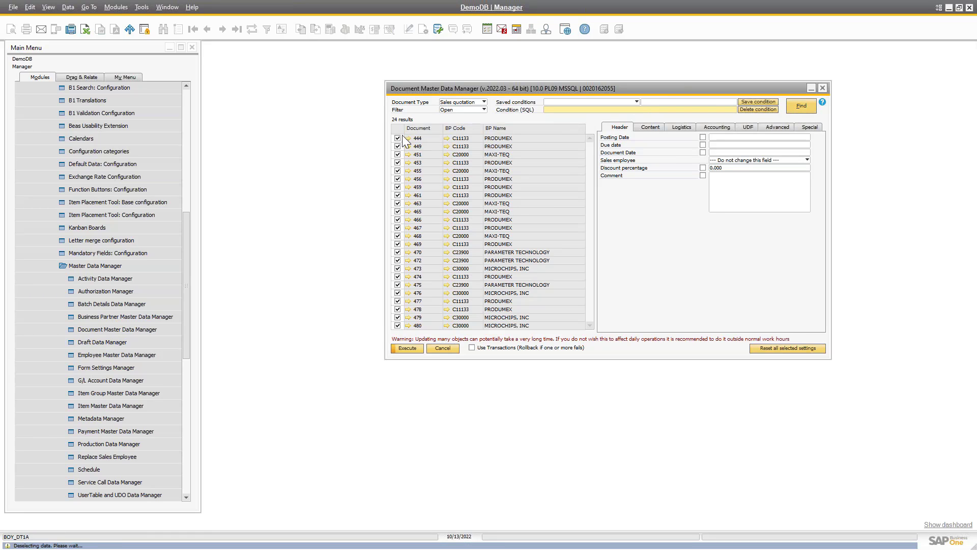
{"action": "left_click", "coordinate": [398, 146]}
{"action": "left_click", "coordinate": [397, 155]}
{"action": "left_click", "coordinate": [397, 178]}
{"action": "left_click", "coordinate": [398, 203]}
{"action": "left_click", "coordinate": [398, 227]}
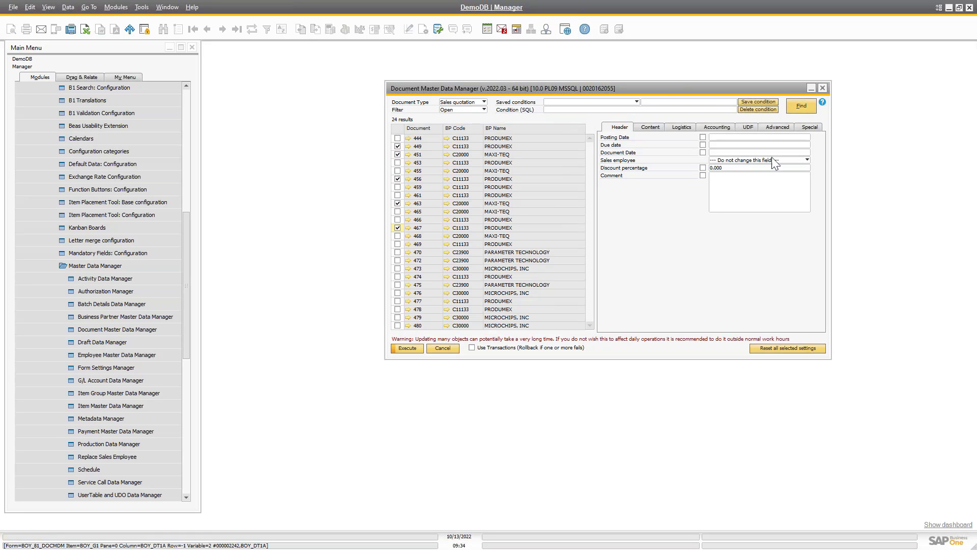
{"action": "left_click", "coordinate": [810, 128]}
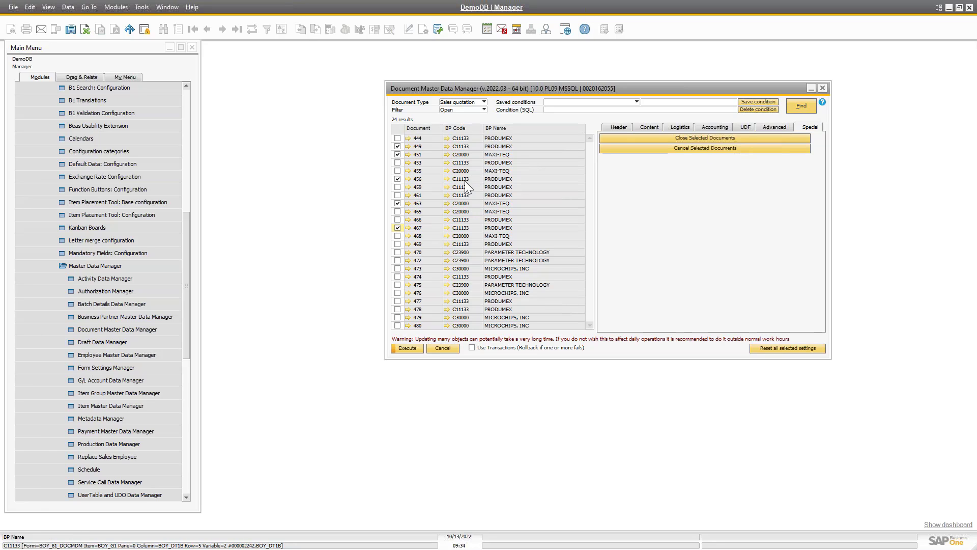
{"action": "left_click", "coordinate": [451, 348]}
- Open Replace Sales Employee and find the data assigned to Sales Manager as the employee to replace
{"action": "scroll", "coordinate": [175, 316], "scroll_direction": "down", "scroll_amount": 3}
{"action": "left_click", "coordinate": [131, 418]}
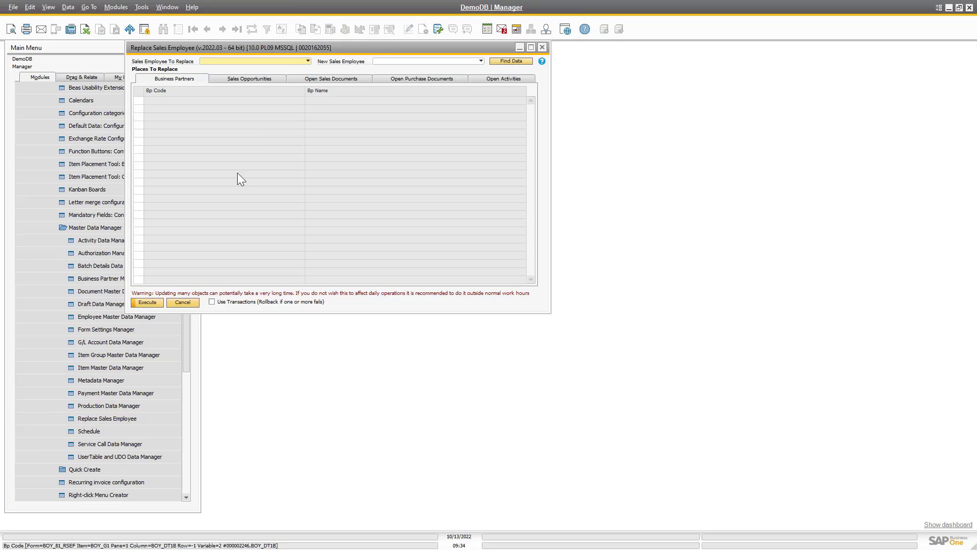
{"action": "left_click", "coordinate": [308, 60]}
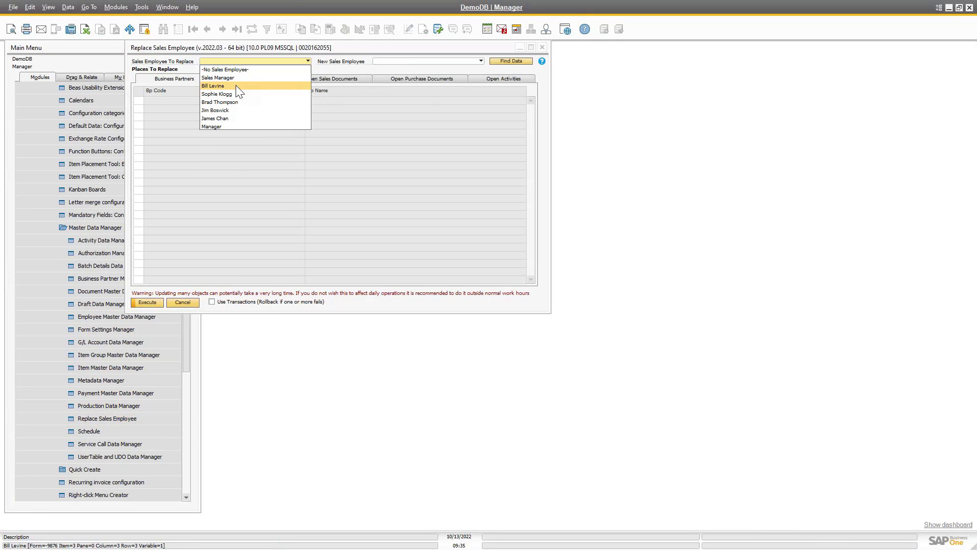
{"action": "left_click", "coordinate": [217, 93]}
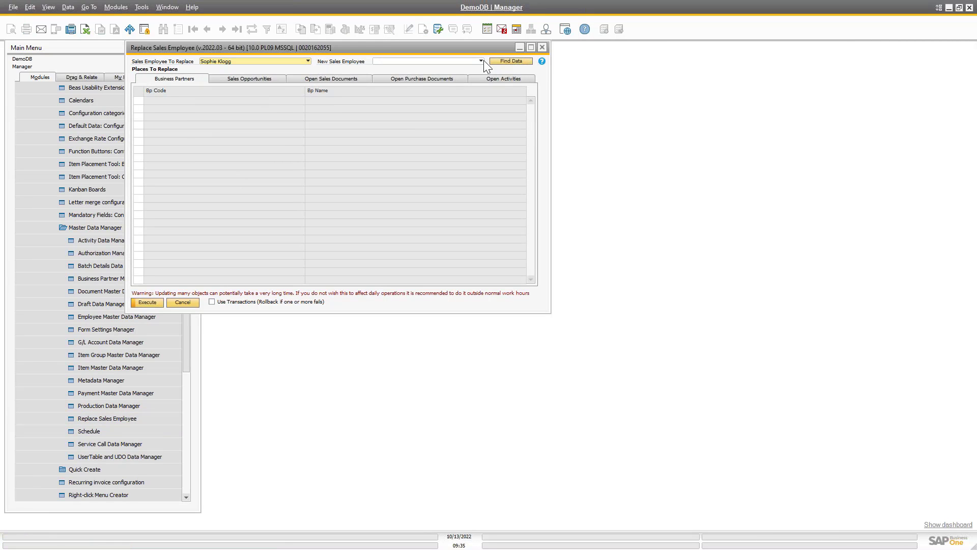
{"action": "left_click", "coordinate": [307, 61]}
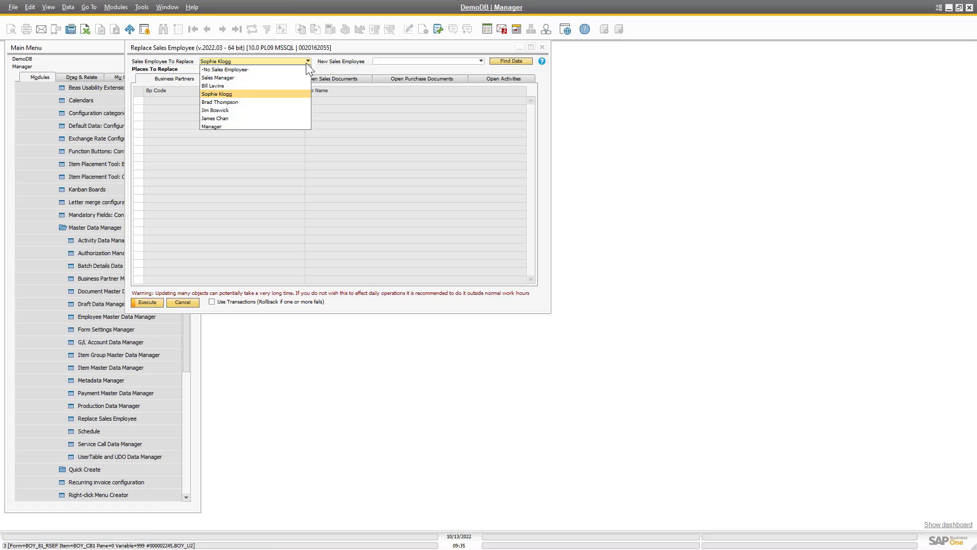
{"action": "left_click", "coordinate": [245, 78]}
{"action": "left_click", "coordinate": [512, 62]}
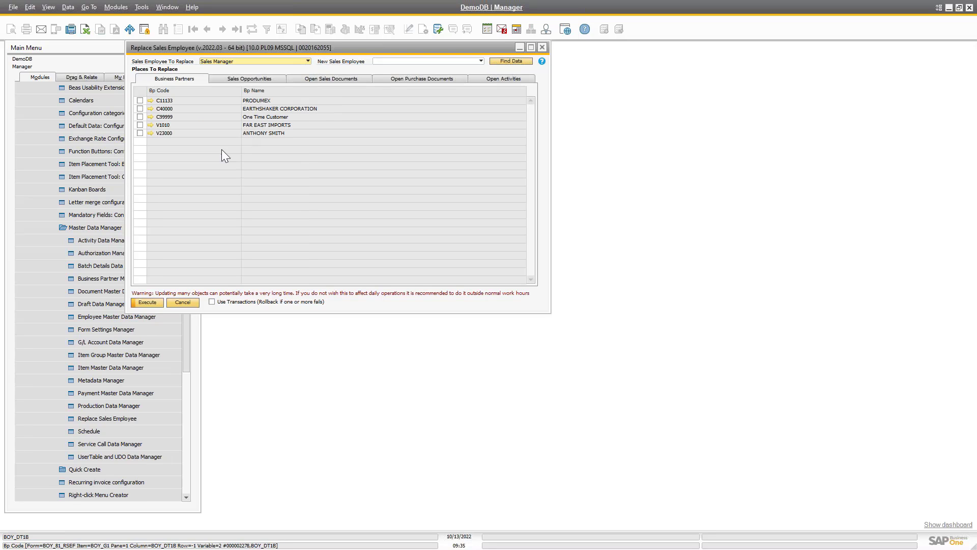
- Replace Sales Manager with the second employee listed below it for all found business partners, and show the Sales Opportunities data
{"action": "left_click", "coordinate": [481, 60]}
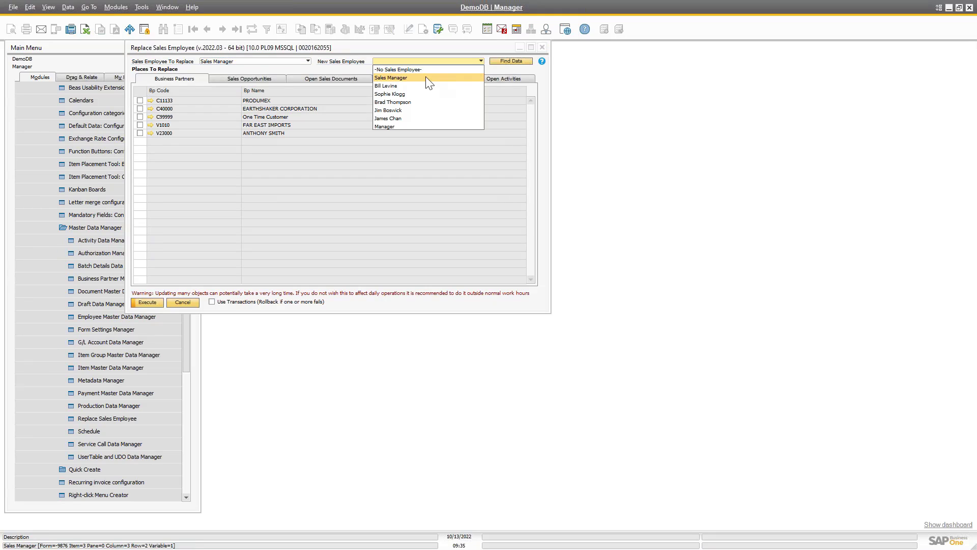
{"action": "left_click", "coordinate": [408, 94]}
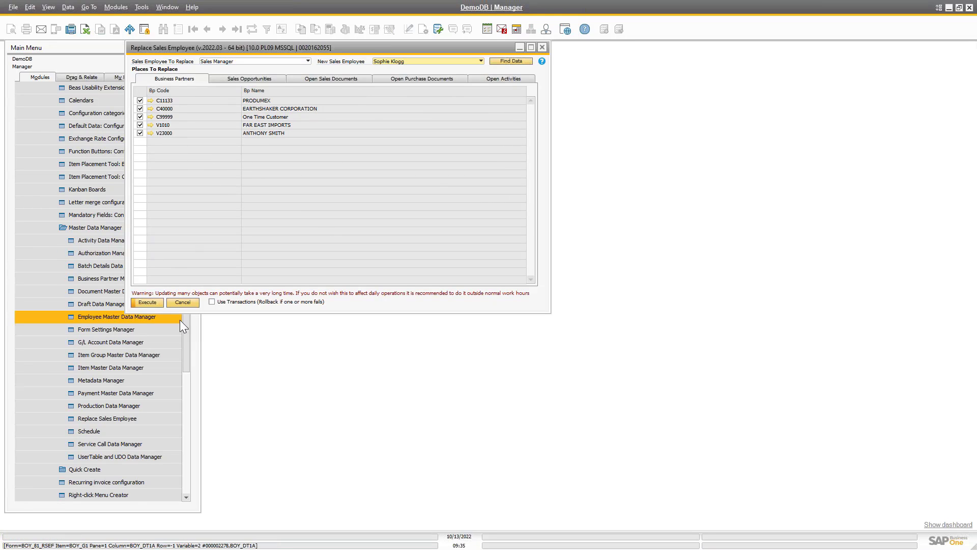
{"action": "left_click", "coordinate": [155, 303]}
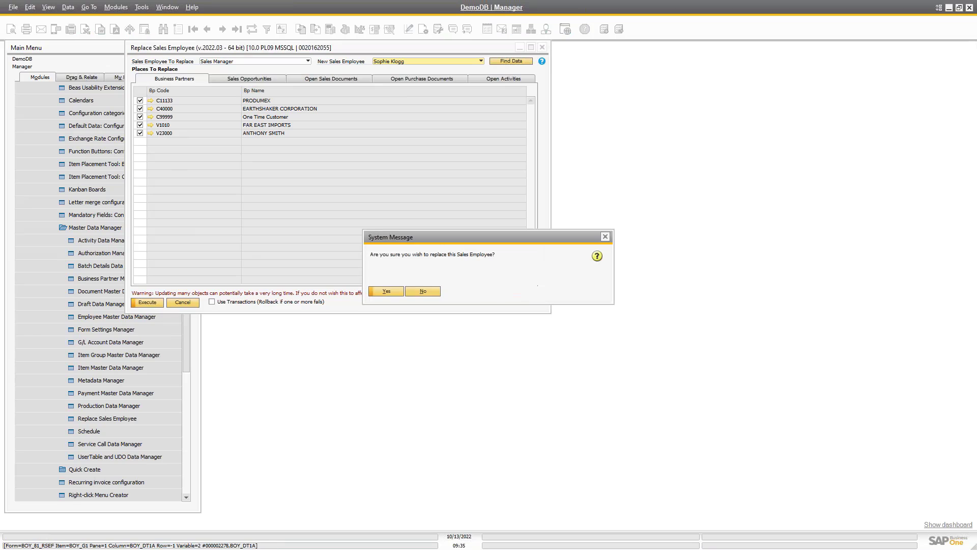
{"action": "left_click", "coordinate": [390, 295]}
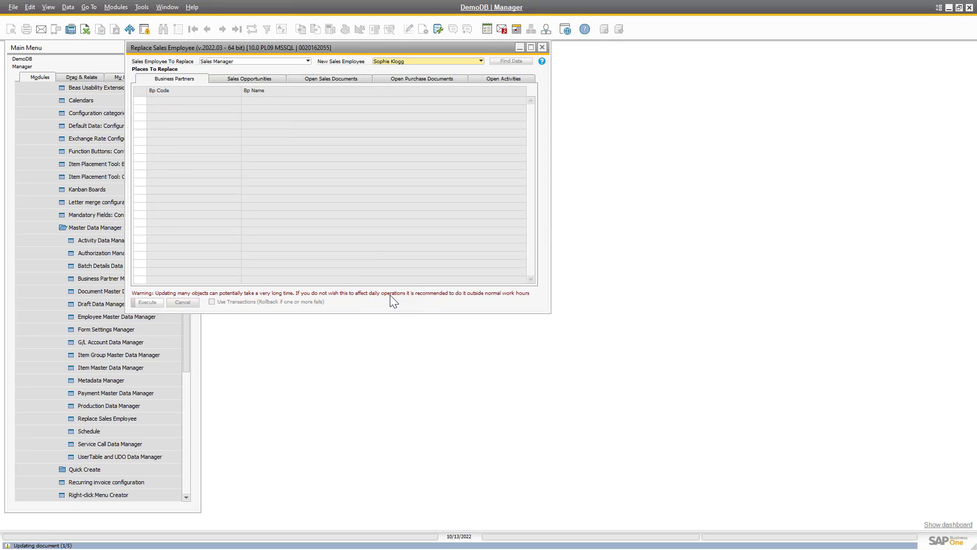
{"action": "left_click", "coordinate": [263, 78]}
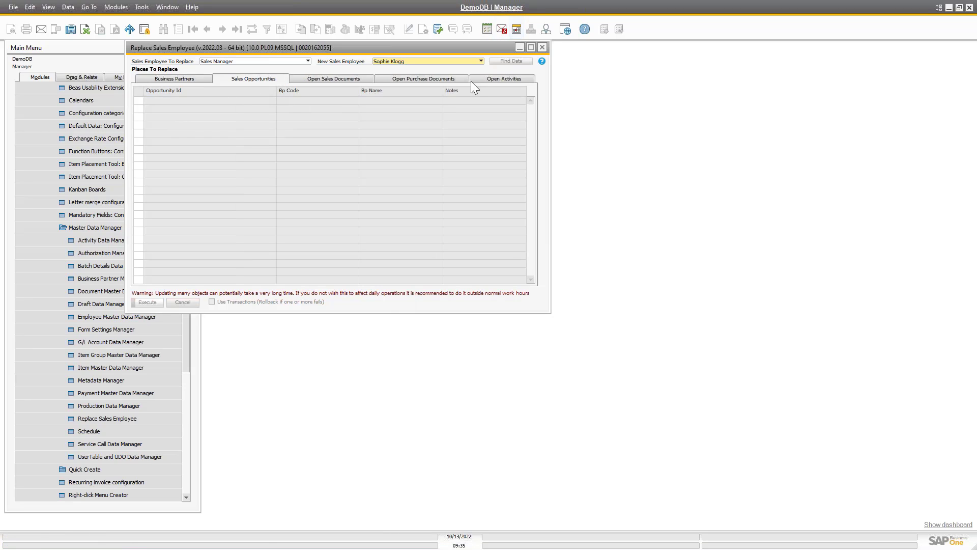
- Review the open sales documents, sales opportunities and open purchase documents assigned to Sales Manager, dismissing the update result
{"action": "left_click", "coordinate": [350, 80]}
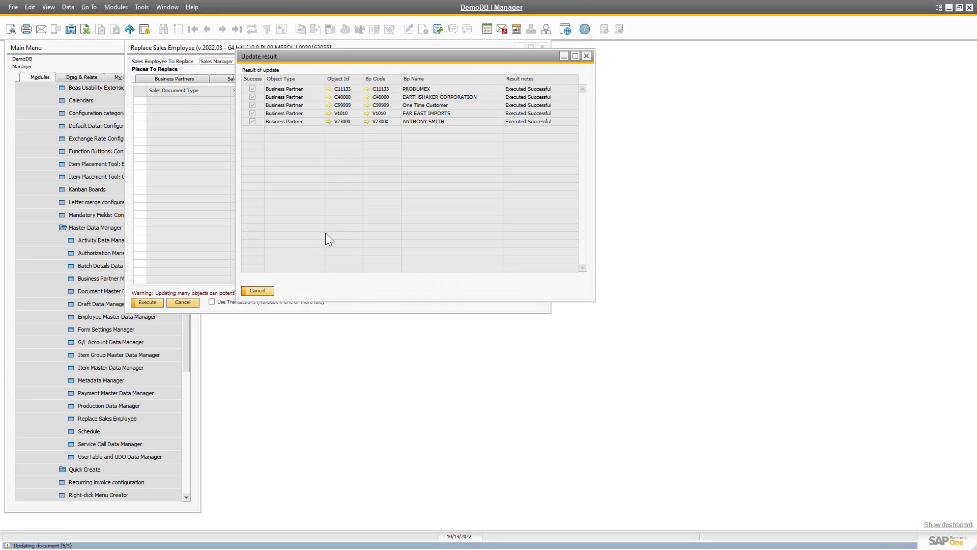
{"action": "left_click", "coordinate": [263, 291]}
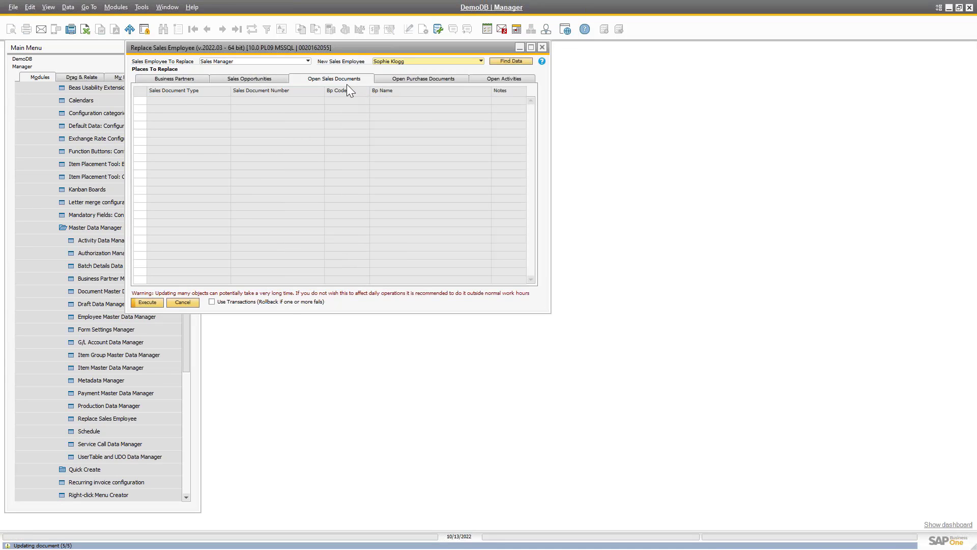
{"action": "left_click", "coordinate": [249, 80]}
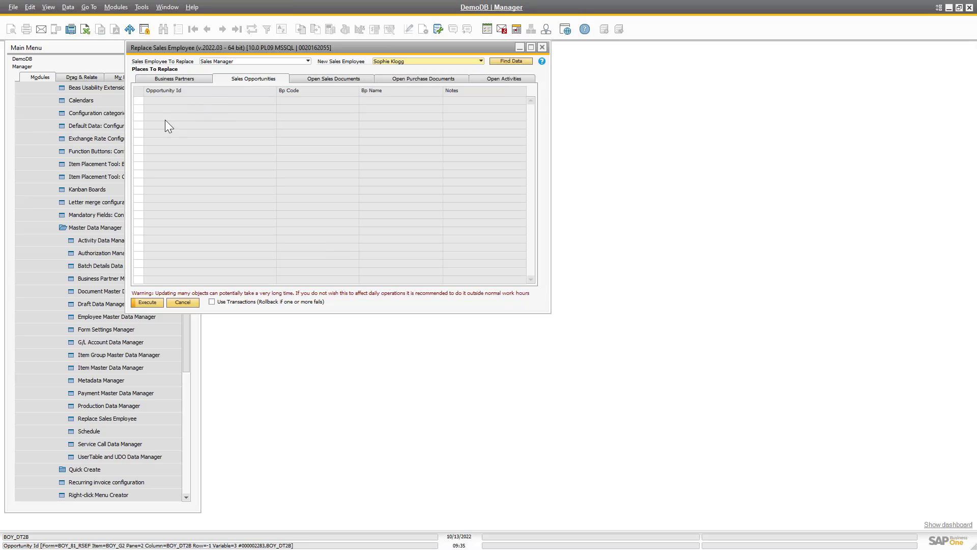
{"action": "left_click", "coordinate": [407, 81]}
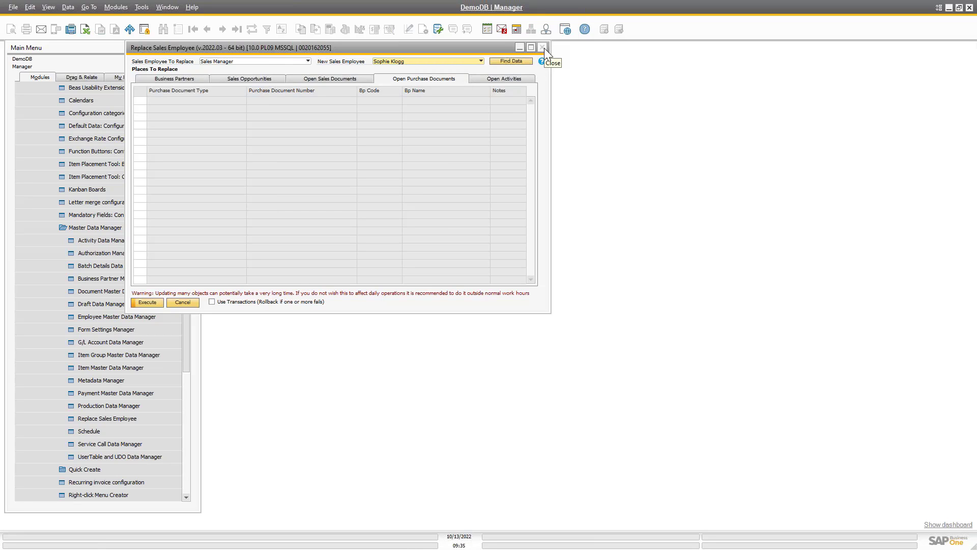
- Close the Replace Sales Employee help topic and the Replace Sales Employee window
{"action": "left_click", "coordinate": [542, 62]}
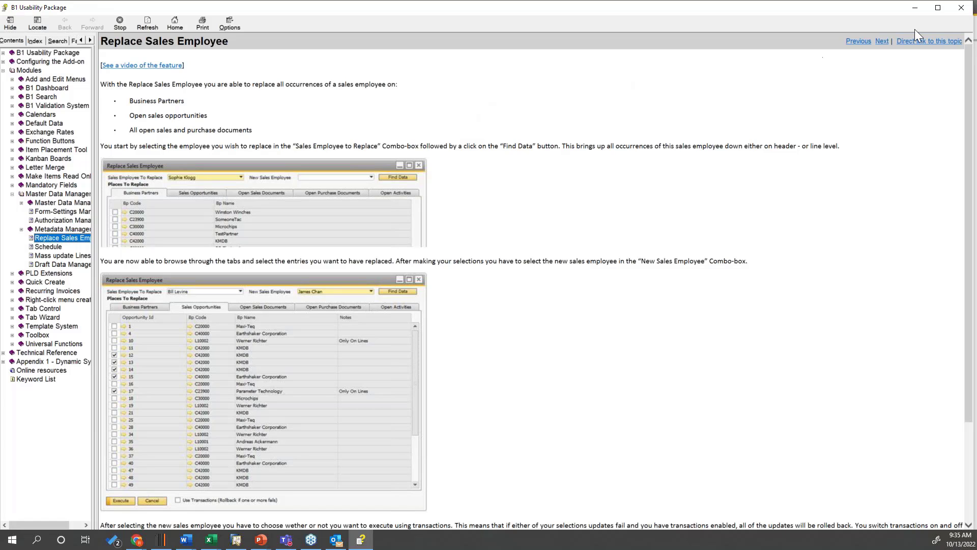
{"action": "left_click", "coordinate": [961, 7]}
{"action": "left_click", "coordinate": [541, 47]}
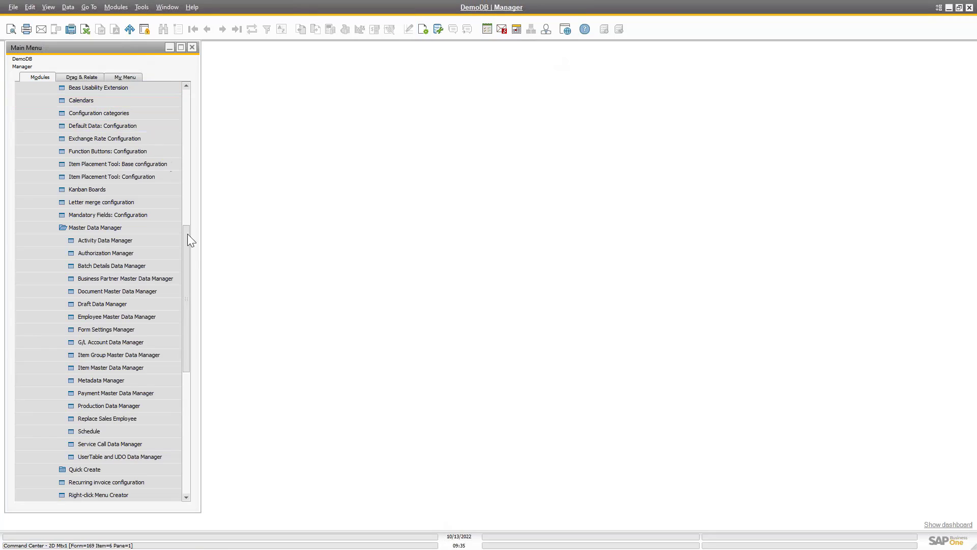
- Switch to the PowerPoint slide show and advance to the slide about creating your own email system
{"action": "mouse_move", "coordinate": [184, 241]}
{"action": "left_mouse_down"}
{"action": "mouse_move", "coordinate": [184, 227]}
{"action": "mouse_move", "coordinate": [187, 241]}
{"action": "left_mouse_up"}
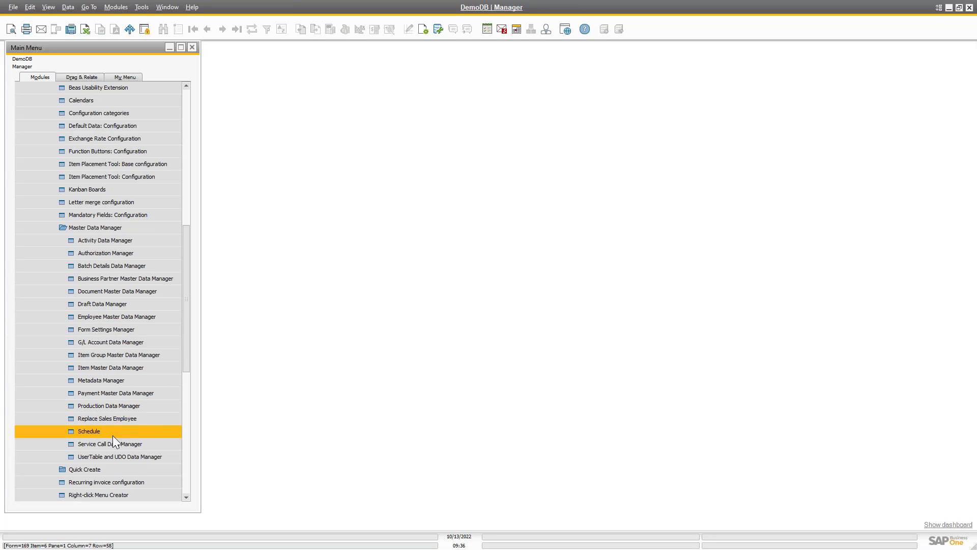
{"action": "left_click_drag", "start_coordinate": [188, 334], "coordinate": [197, 156]}
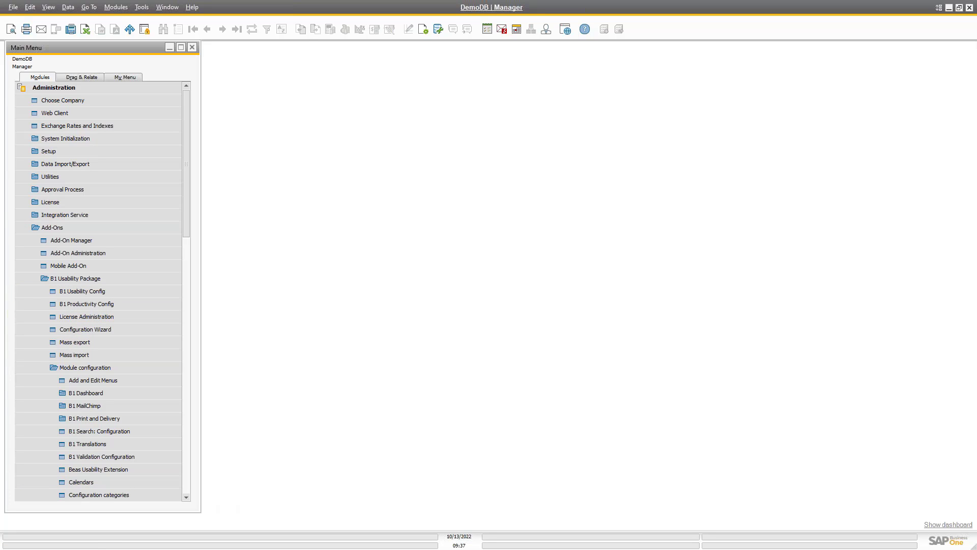
{"action": "key", "text": "alt+Tab"}
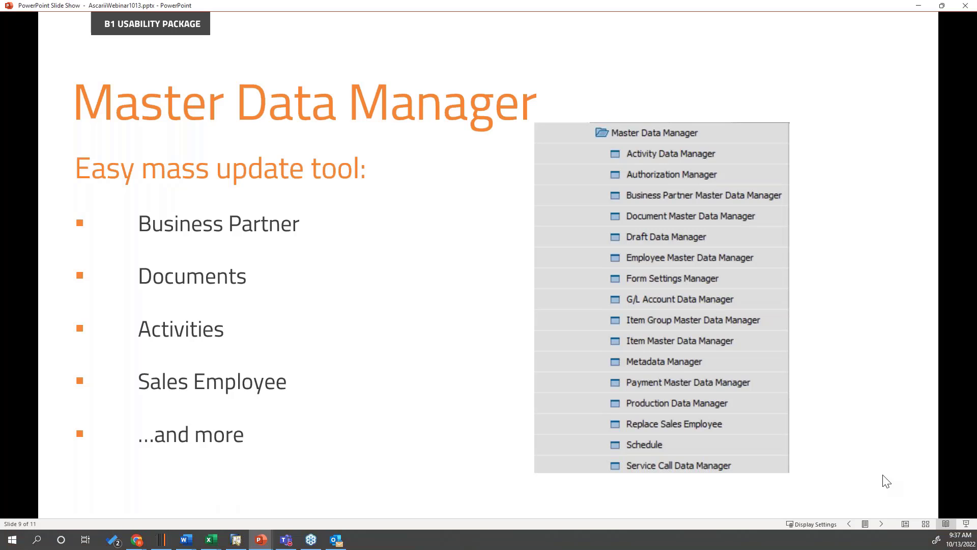
{"action": "left_click", "coordinate": [881, 523]}
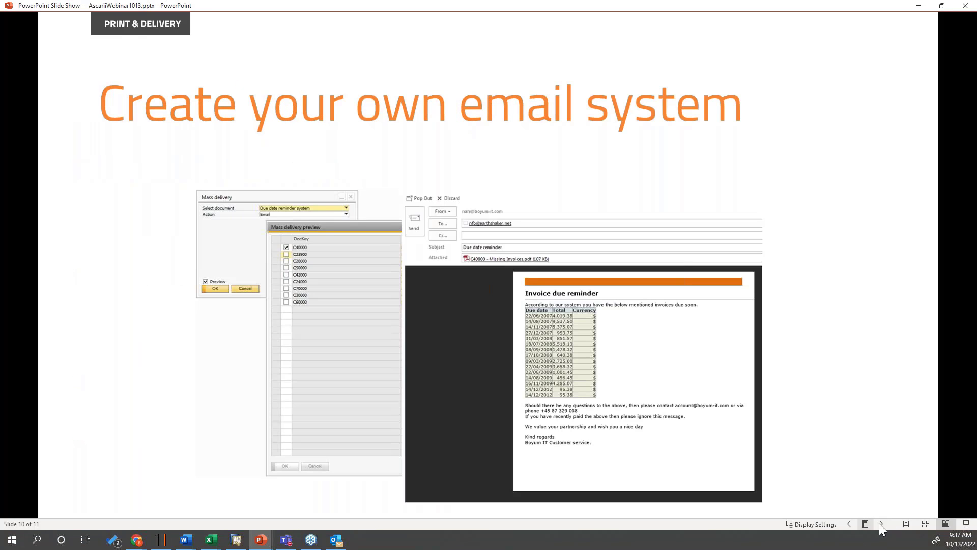
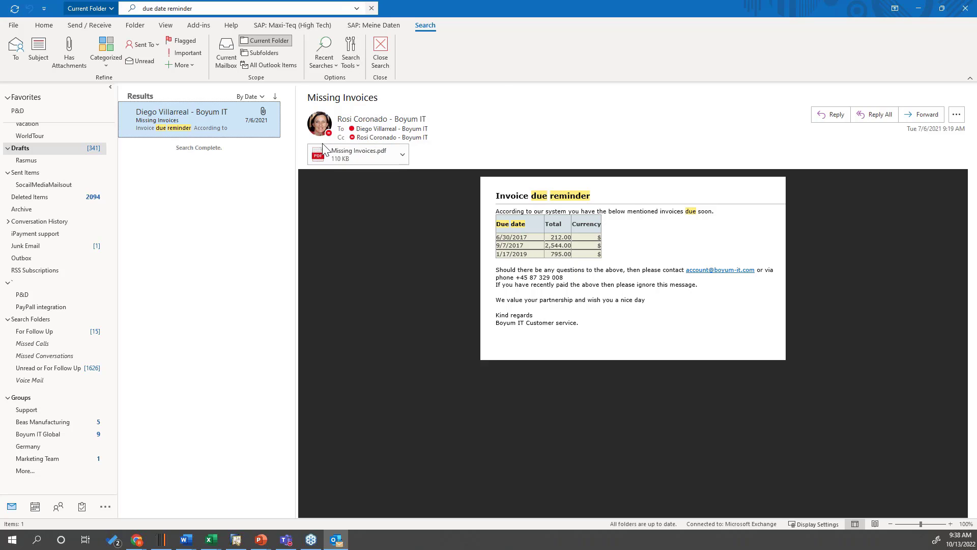
- Highlight the due reminder text of the Missing Invoices email in Outlook and open its attachment Missing Invoices.pdf
{"action": "mouse_move", "coordinate": [326, 130]}
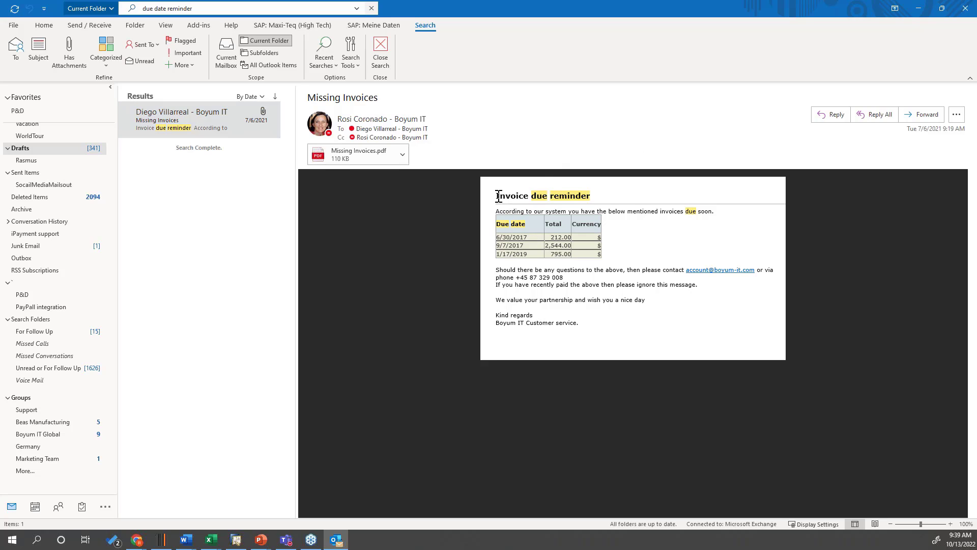
{"action": "left_click_drag", "start_coordinate": [499, 196], "coordinate": [687, 330]}
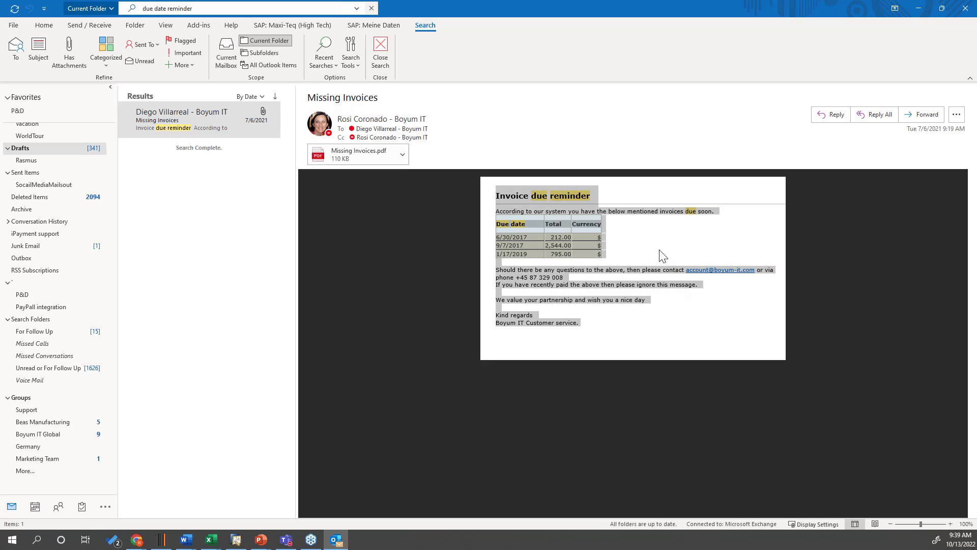
{"action": "left_click", "coordinate": [406, 159]}
{"action": "left_click", "coordinate": [402, 155]}
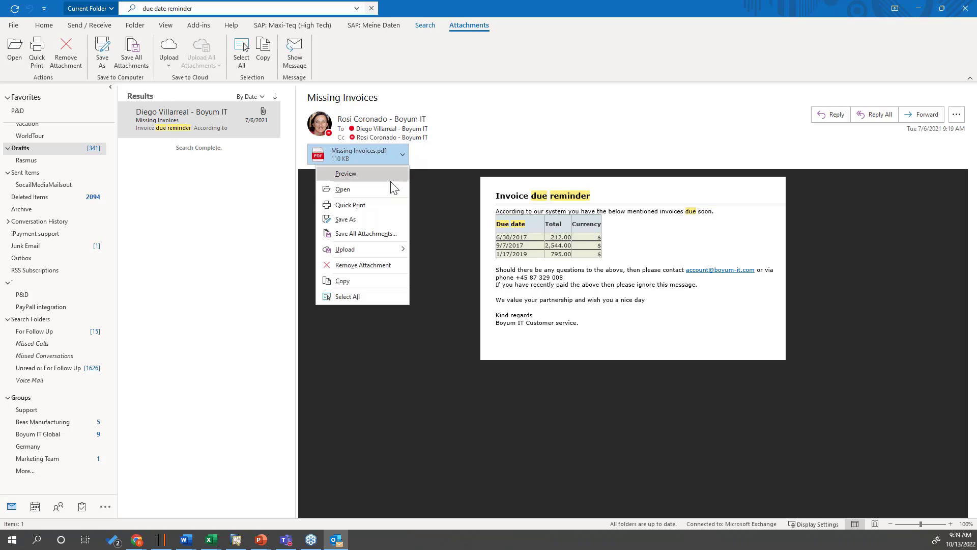
{"action": "left_click", "coordinate": [393, 190]}
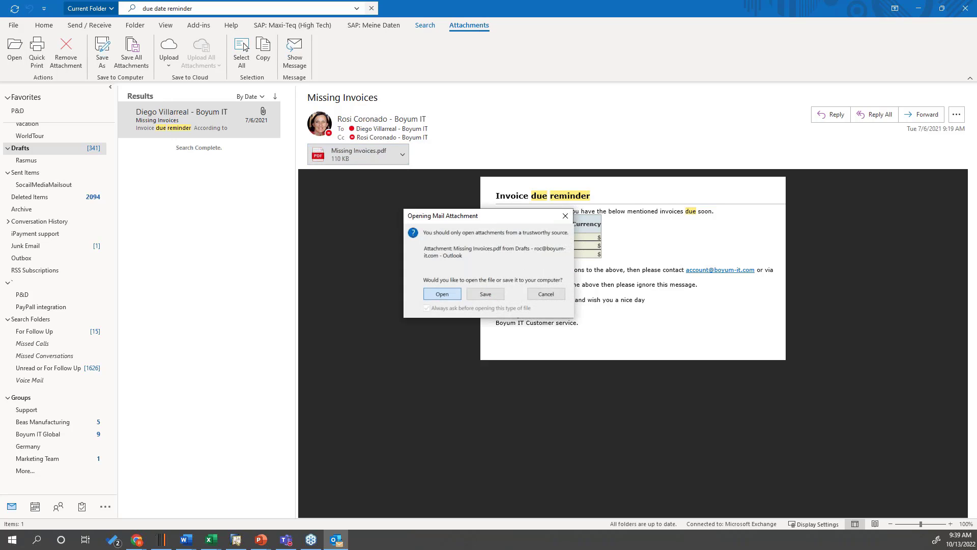
{"action": "left_click", "coordinate": [450, 295]}
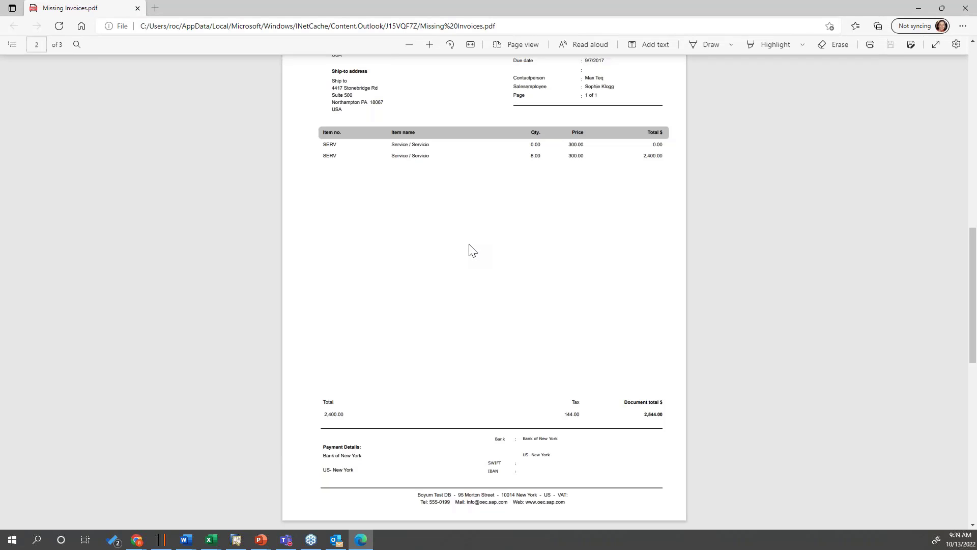
- Examine the invoices on all three pages of Missing Invoices.pdf and close the file
{"action": "scroll", "coordinate": [476, 240], "scroll_direction": "down", "scroll_amount": 10}
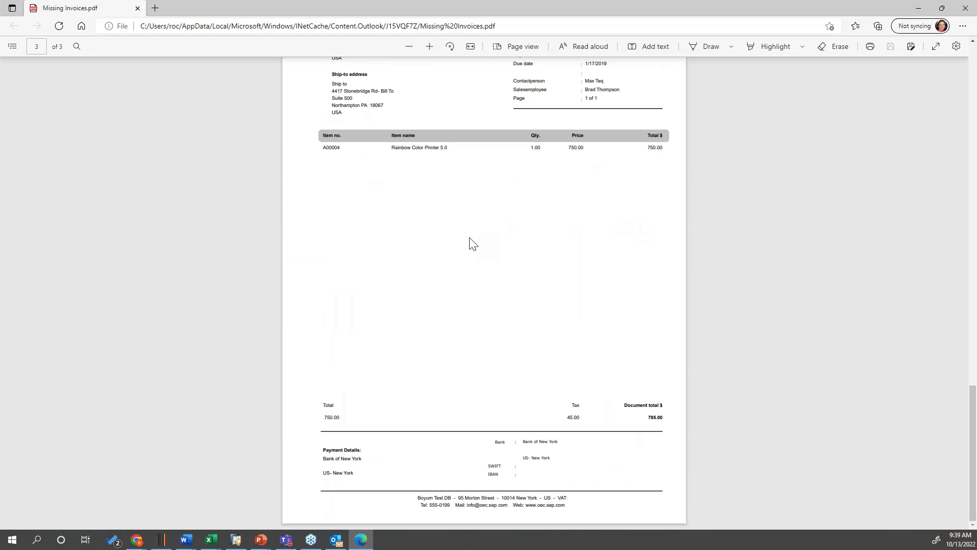
{"action": "scroll", "coordinate": [468, 241], "scroll_direction": "up", "scroll_amount": 15}
{"action": "scroll", "coordinate": [466, 250], "scroll_direction": "up", "scroll_amount": 4}
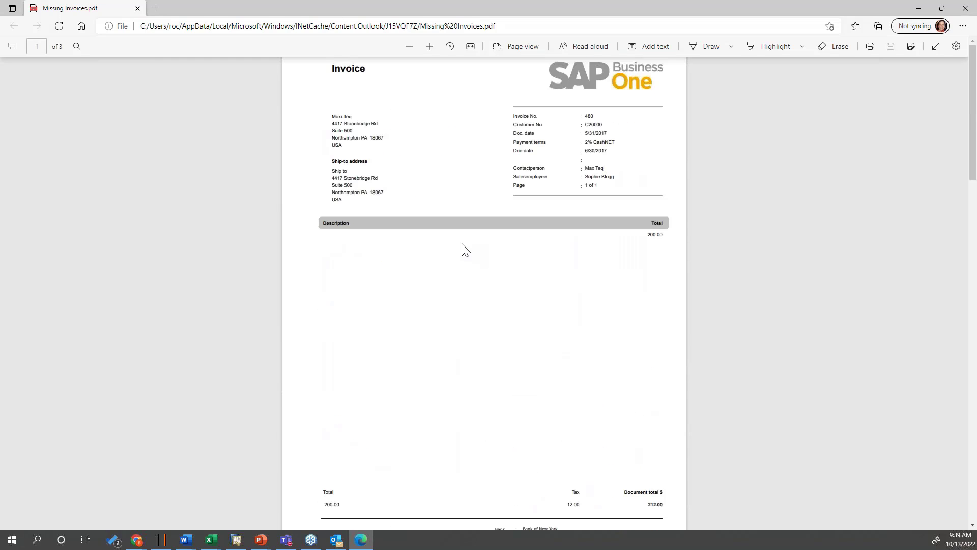
{"action": "scroll", "coordinate": [466, 249], "scroll_direction": "down", "scroll_amount": 8}
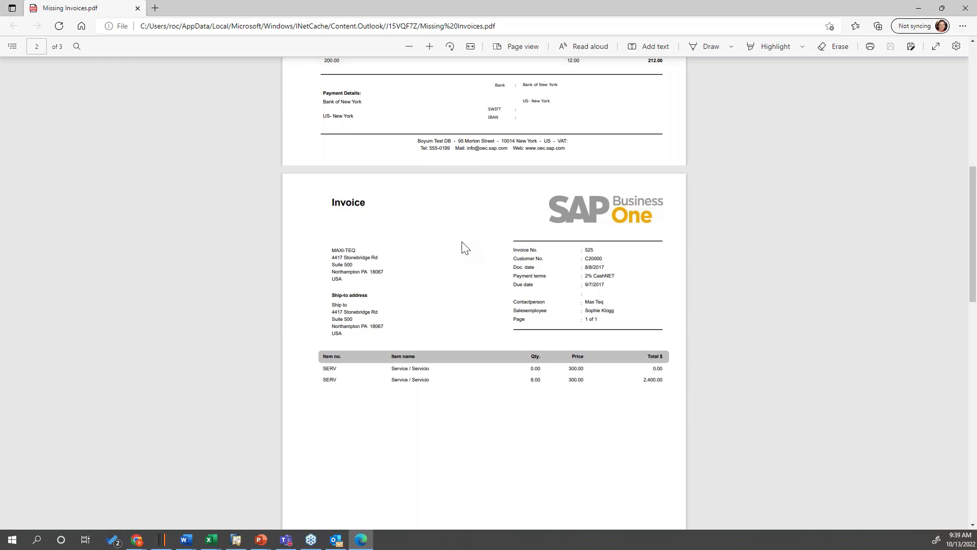
{"action": "scroll", "coordinate": [470, 223], "scroll_direction": "down", "scroll_amount": 5}
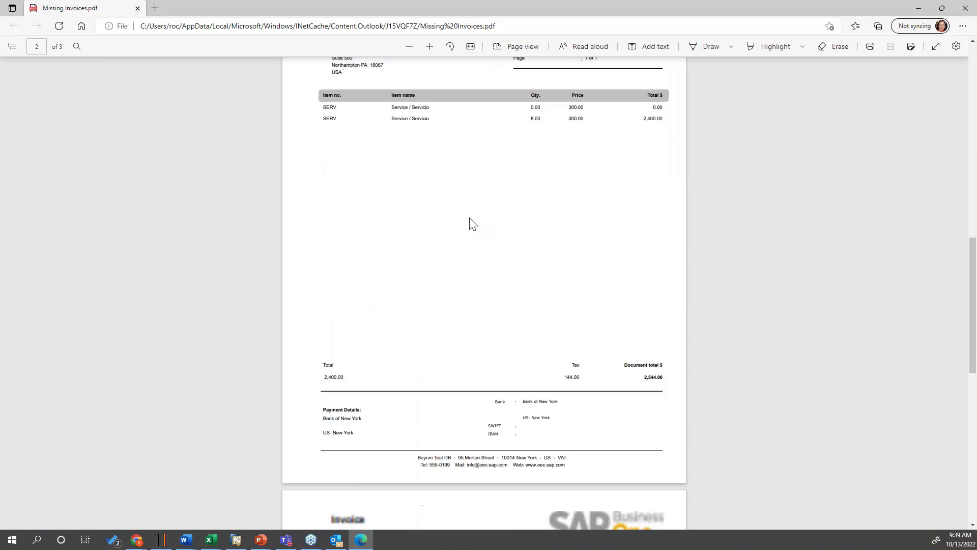
{"action": "scroll", "coordinate": [472, 224], "scroll_direction": "down", "scroll_amount": 10}
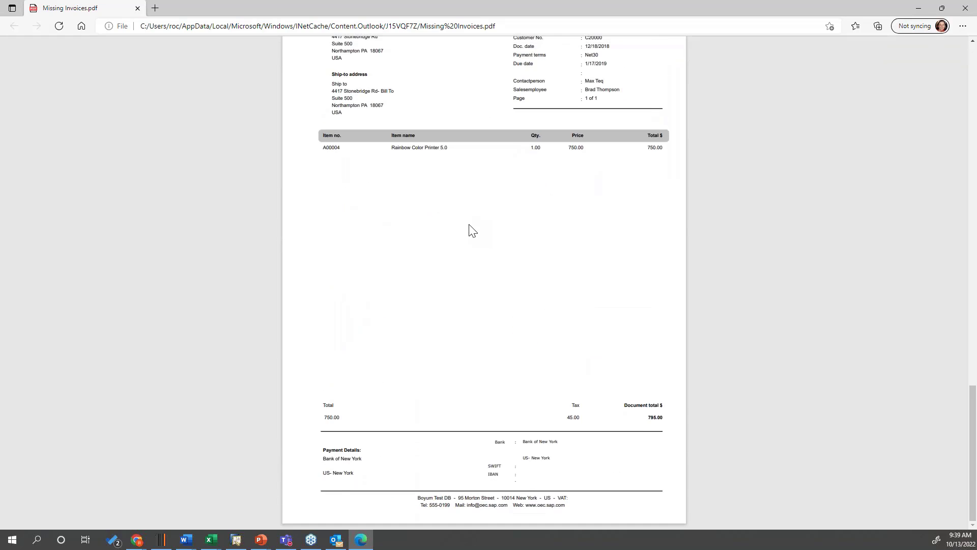
{"action": "scroll", "coordinate": [469, 225], "scroll_direction": "up", "scroll_amount": 16}
{"action": "left_click", "coordinate": [137, 8]}
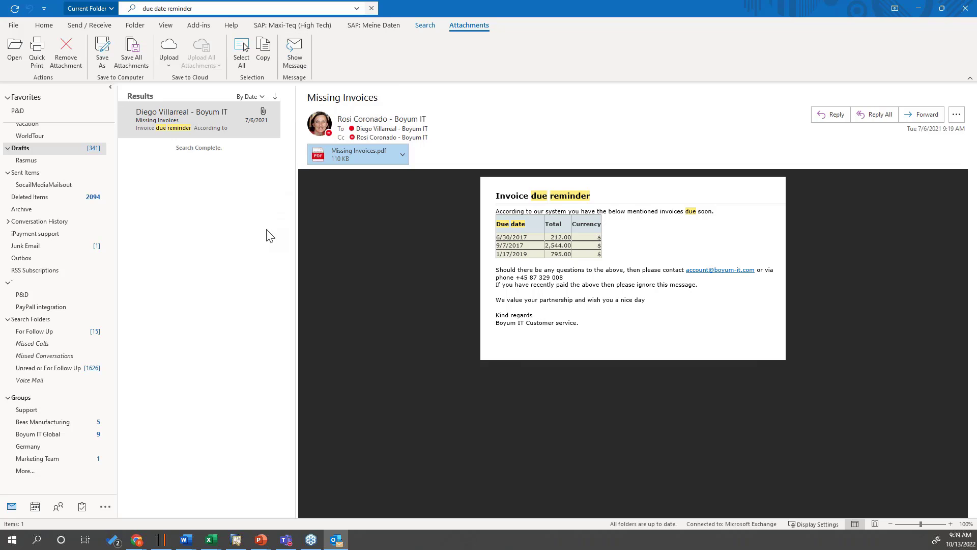
- Switch to SAP Business One and open Schedules in the B1 Print and Delivery module configuration
{"action": "left_click", "coordinate": [236, 540]}
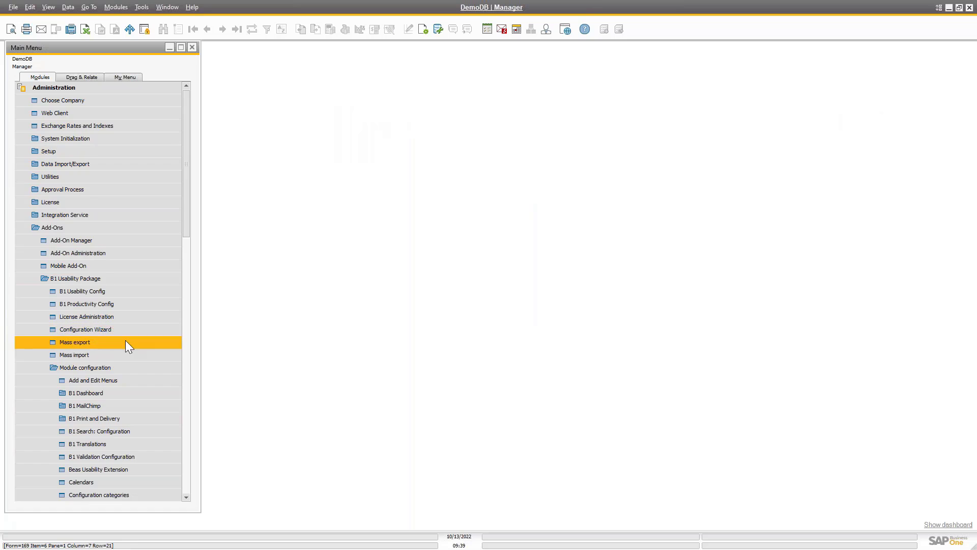
{"action": "scroll", "coordinate": [124, 386], "scroll_direction": "down", "scroll_amount": 1}
{"action": "left_click", "coordinate": [93, 380]}
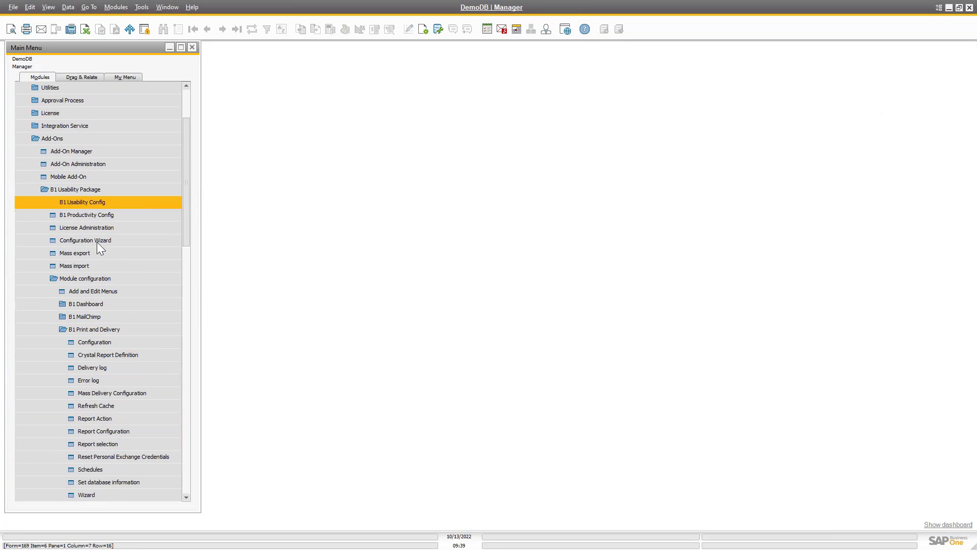
{"action": "left_click", "coordinate": [122, 468]}
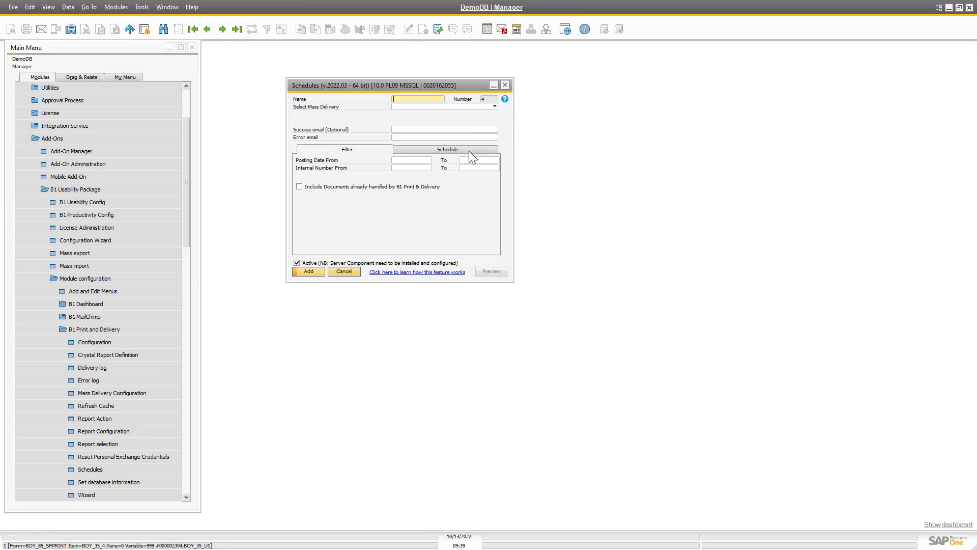
- Show the recurrence pattern options of the new schedule and set its mass delivery to Sales order
{"action": "left_click", "coordinate": [470, 151]}
{"action": "left_click", "coordinate": [492, 169]}
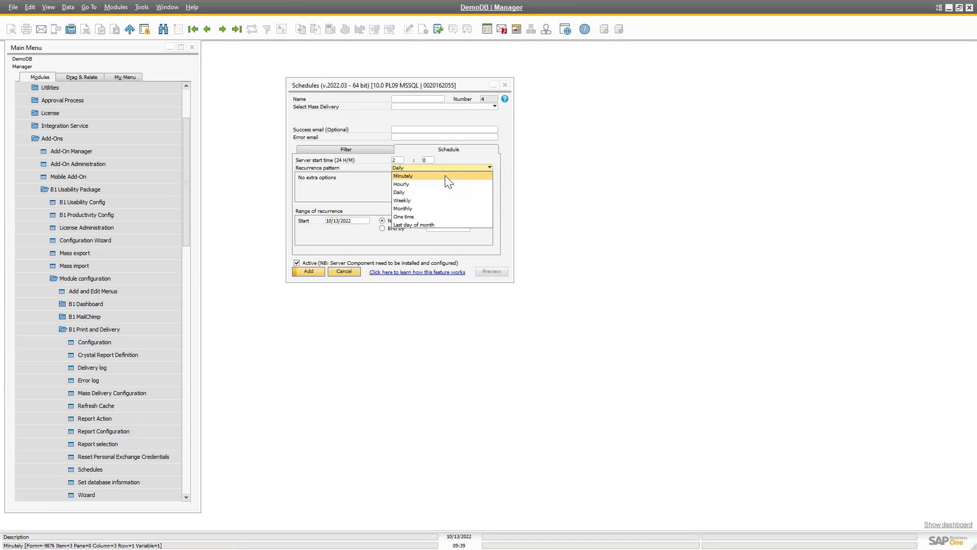
{"action": "left_click", "coordinate": [495, 107]}
{"action": "left_click", "coordinate": [495, 106]}
{"action": "left_click", "coordinate": [469, 121]}
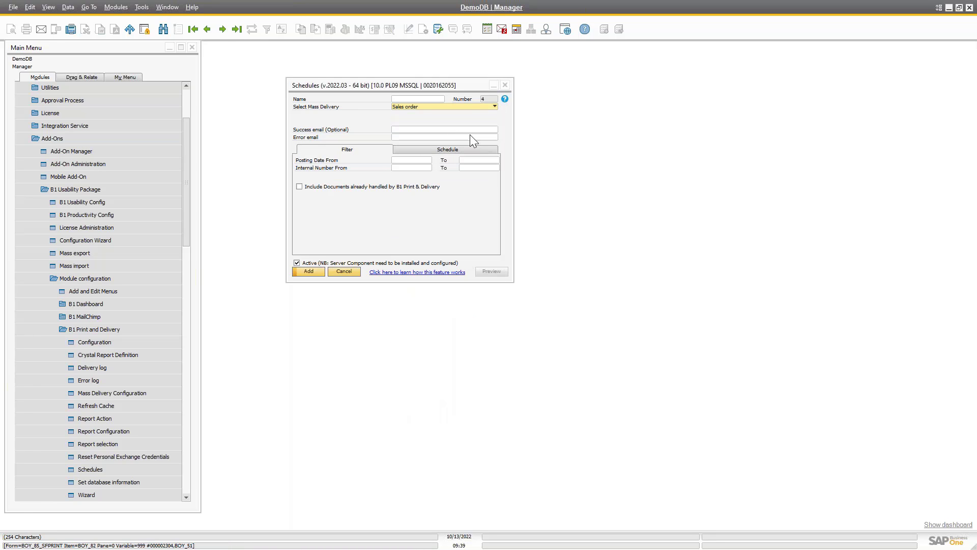
- Set the schedule's recurrence pattern to Hourly and leave the form without adding the schedule
{"action": "left_click", "coordinate": [480, 149]}
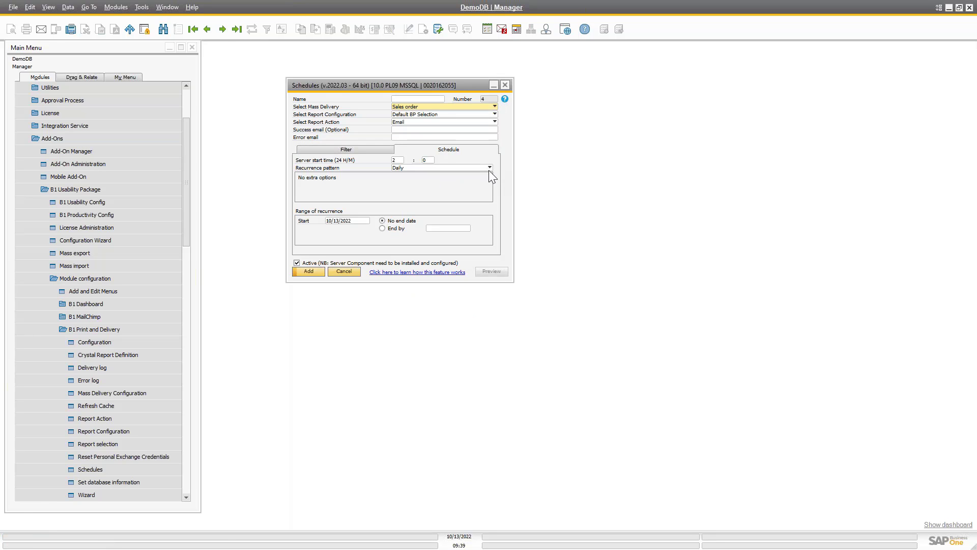
{"action": "left_click", "coordinate": [488, 168]}
{"action": "left_click", "coordinate": [490, 167]}
{"action": "left_click", "coordinate": [423, 187]}
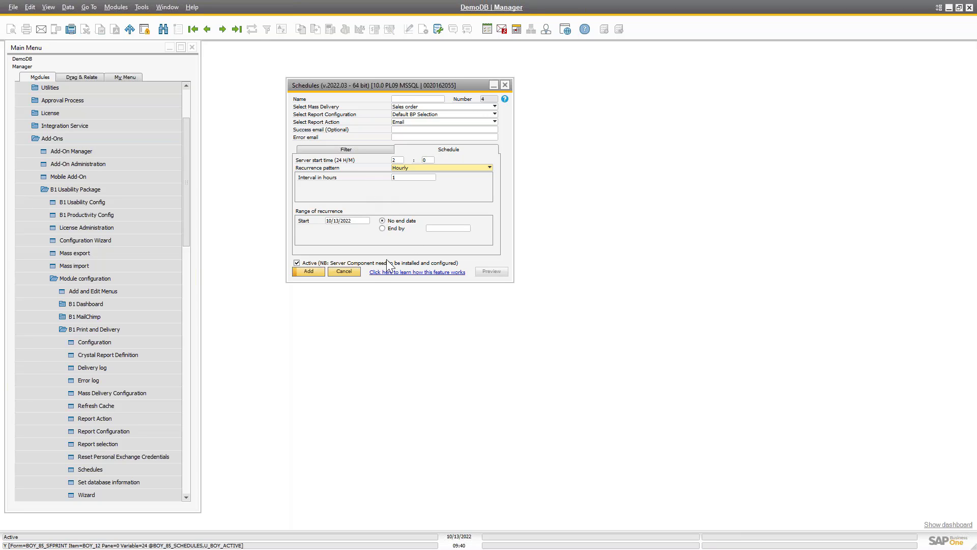
{"action": "left_click", "coordinate": [351, 270]}
- Open the sales order form from Sales - A/R, go to the last sales order, and start sending it by email
{"action": "scroll", "coordinate": [187, 219], "scroll_direction": "up", "scroll_amount": 3}
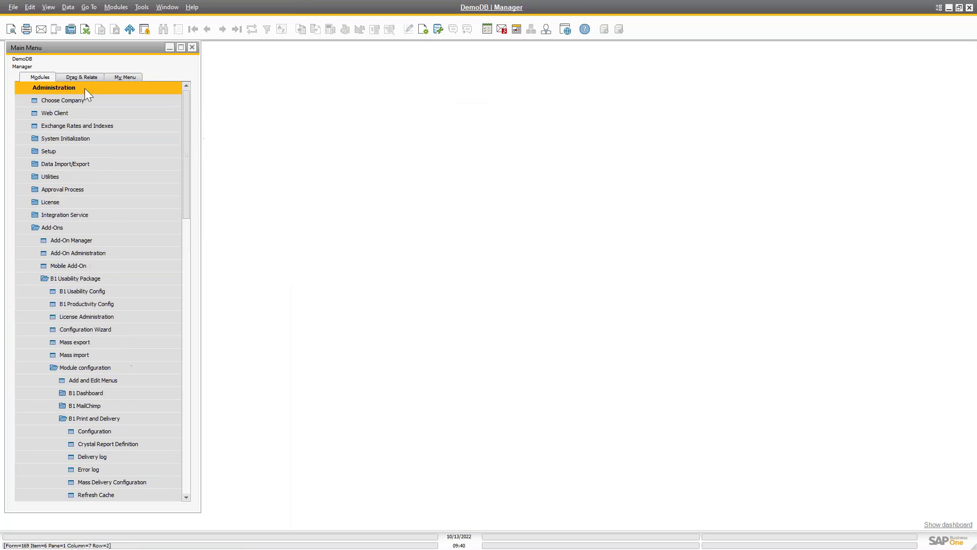
{"action": "left_click", "coordinate": [35, 87]}
{"action": "left_click", "coordinate": [54, 138]}
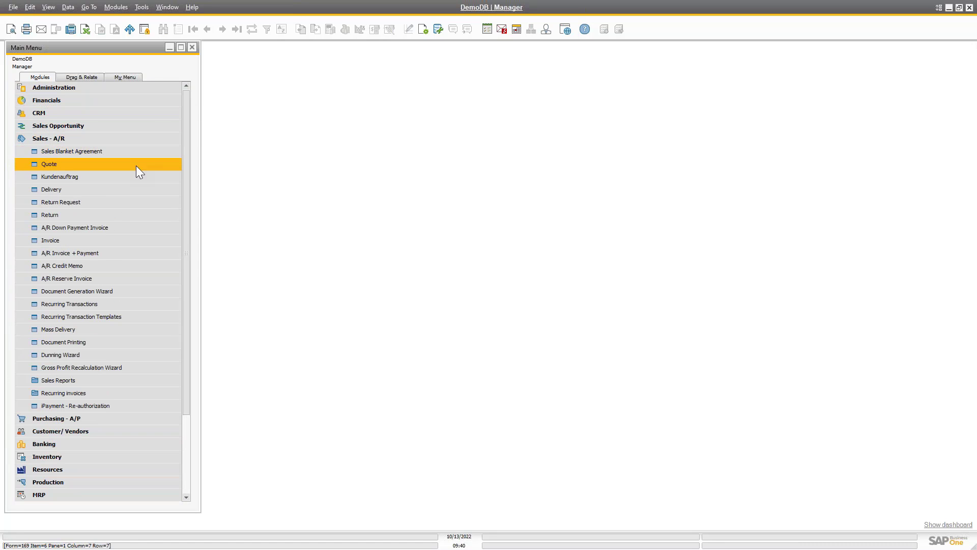
{"action": "left_click", "coordinate": [92, 176]}
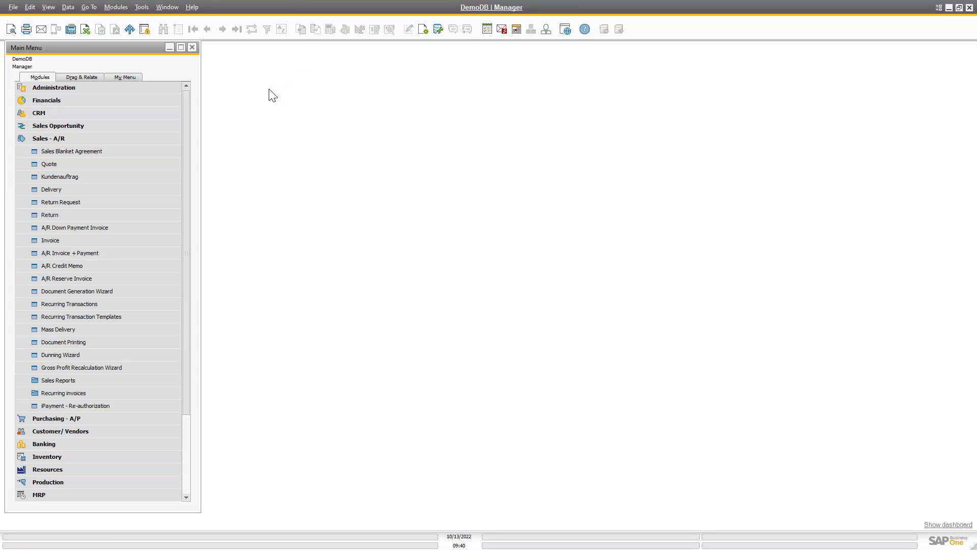
{"action": "left_click", "coordinate": [237, 30]}
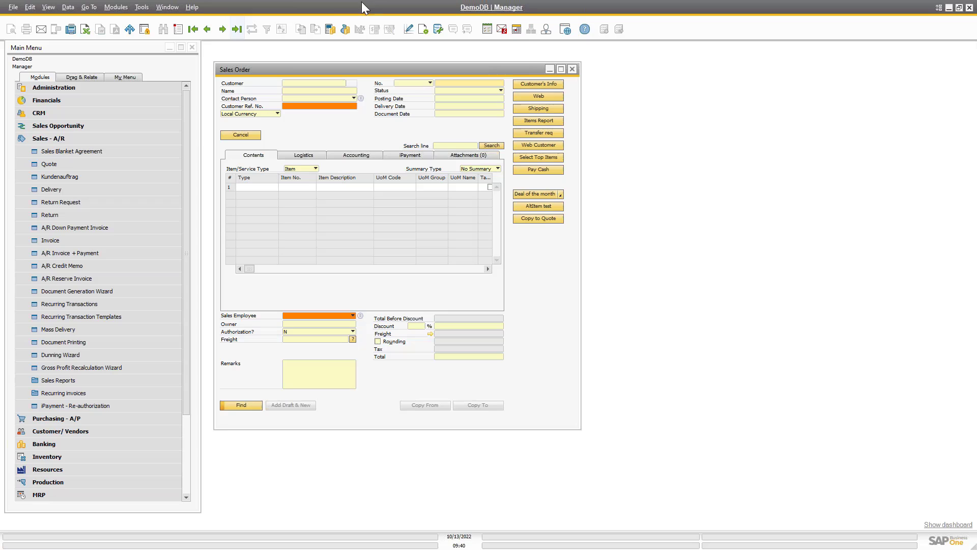
{"action": "left_click", "coordinate": [236, 29]}
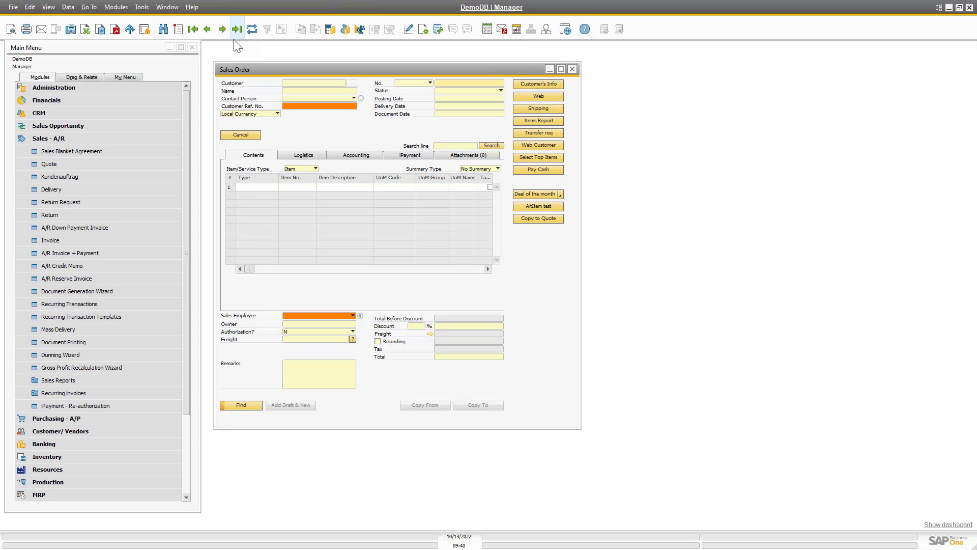
{"action": "left_click", "coordinate": [45, 33]}
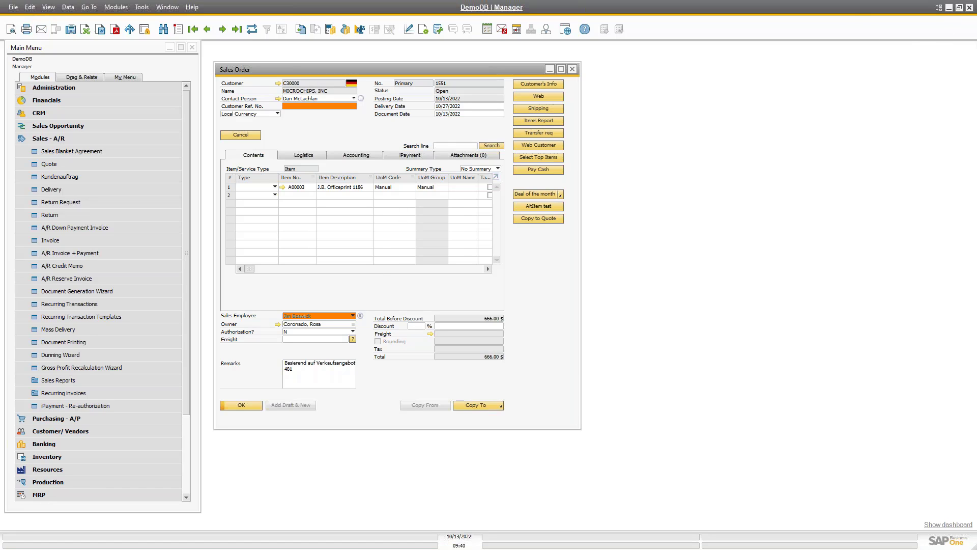
- Switch to the PowerPoint slide show and advance to the final Contact slide
{"action": "key", "text": "alt+Tab"}
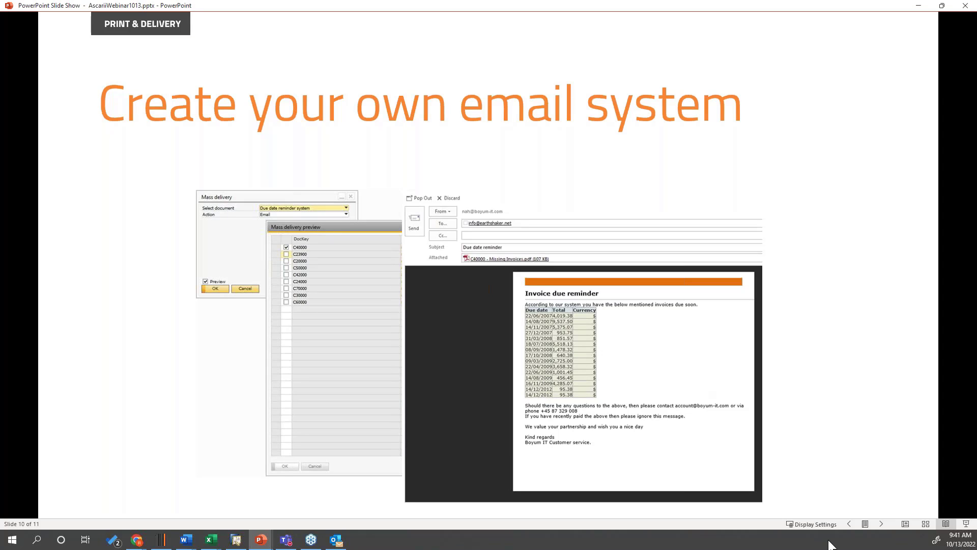
{"action": "left_click", "coordinate": [880, 524]}
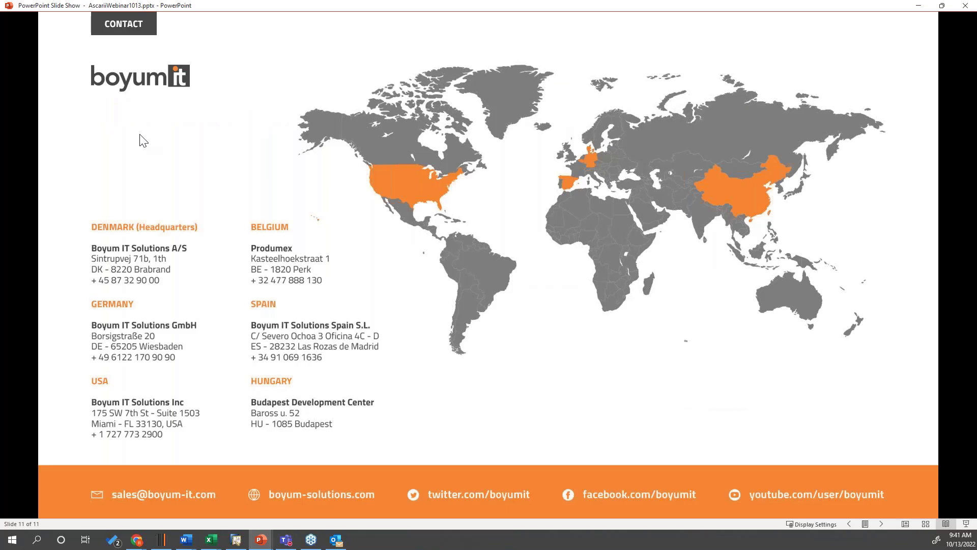
- Switch to Chrome and copy the web address of the B1 Usability Package Tips and Tricks page, boyum-it.com/b1up100/
{"action": "left_click_drag", "start_coordinate": [0, 56], "coordinate": [285, 4]}
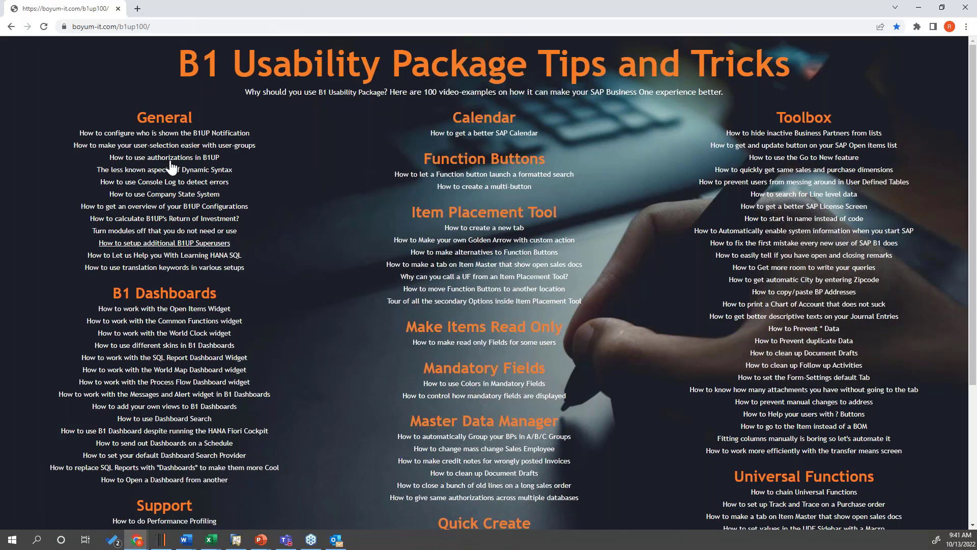
{"action": "key", "text": "ctrl+l"}
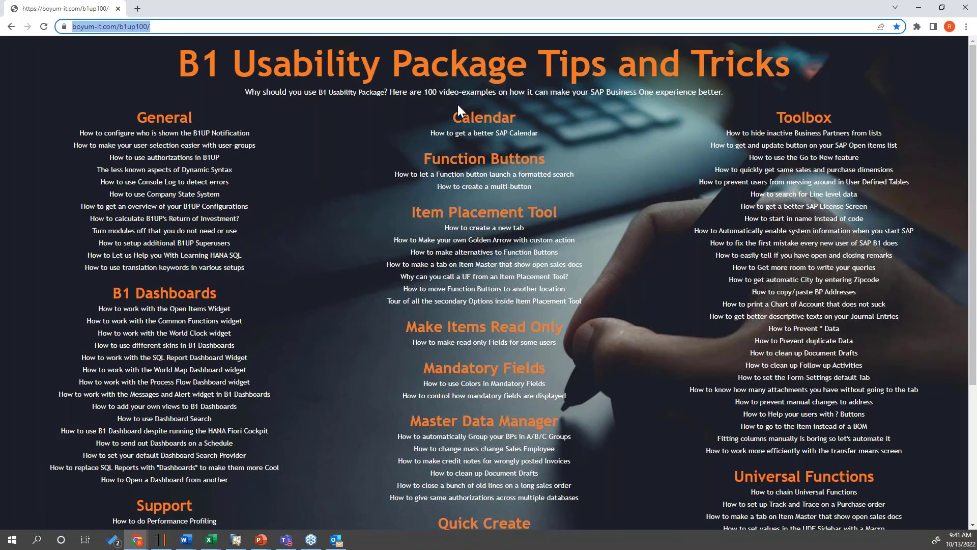
{"action": "right_click", "coordinate": [111, 27]}
{"action": "left_click", "coordinate": [152, 84]}
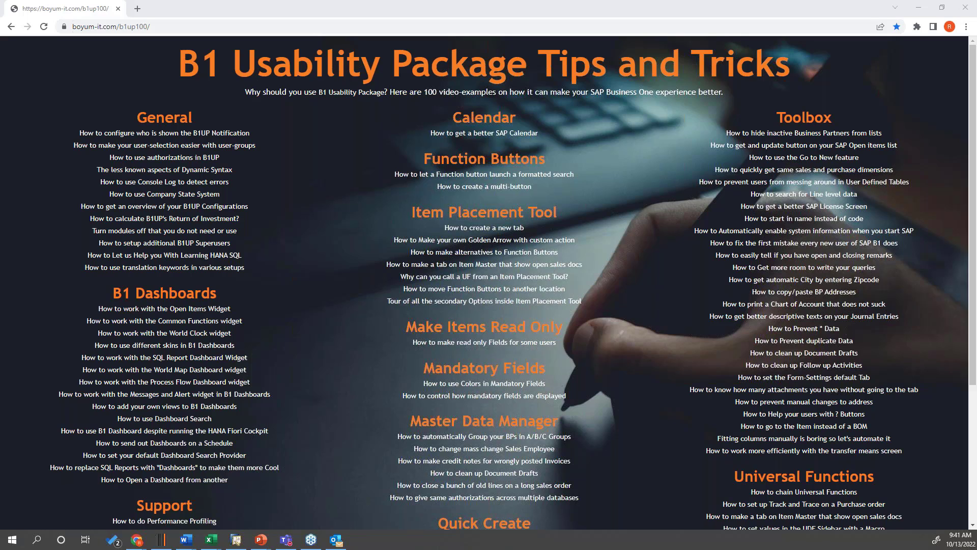
{"action": "left_click", "coordinate": [134, 29]}
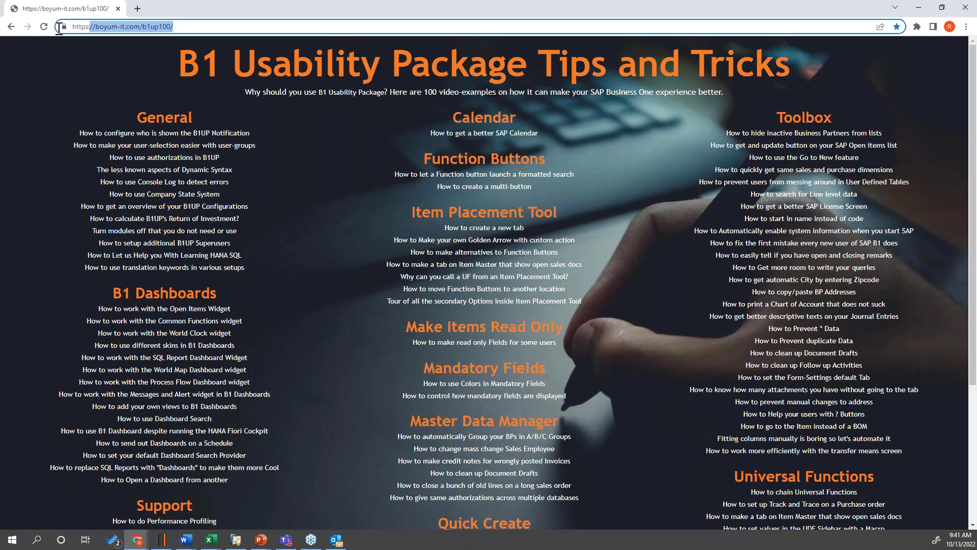